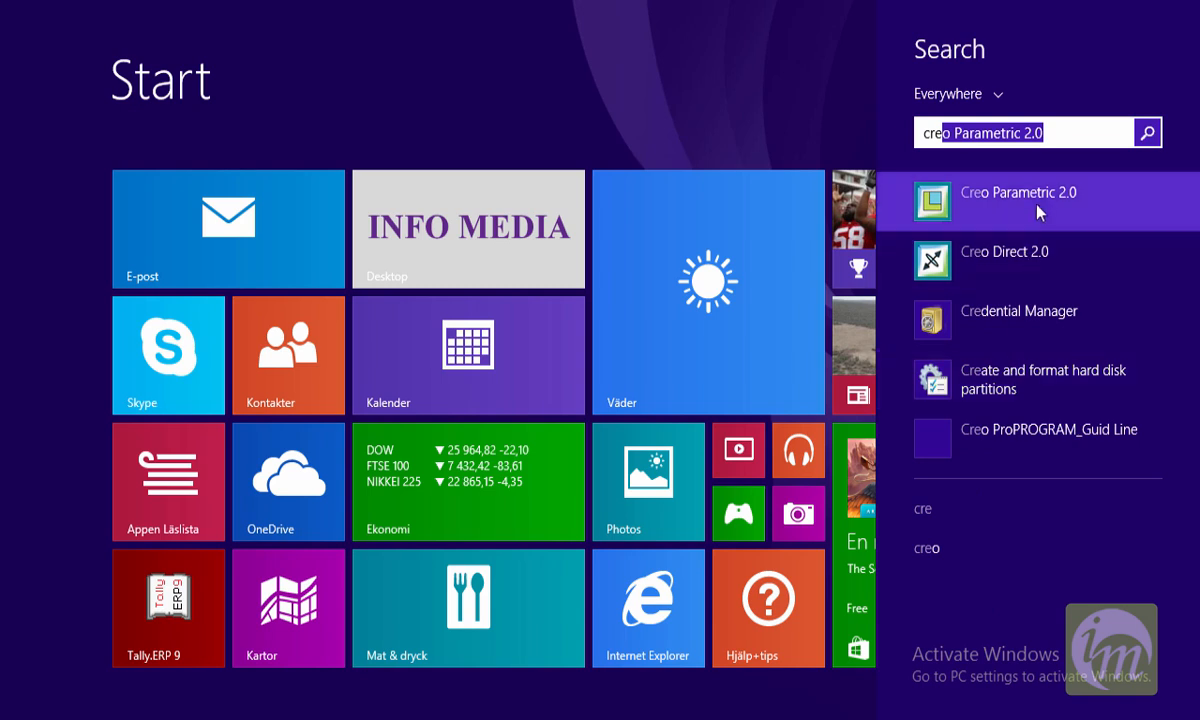
Step: Search for Creo Parametric 2.0 and launch it
{"action": "key", "text": "BackSpace"}
{"action": "key", "text": "BackSpace"}
{"action": "key", "text": "BackSpace"}
{"action": "type", "text": "reo"}
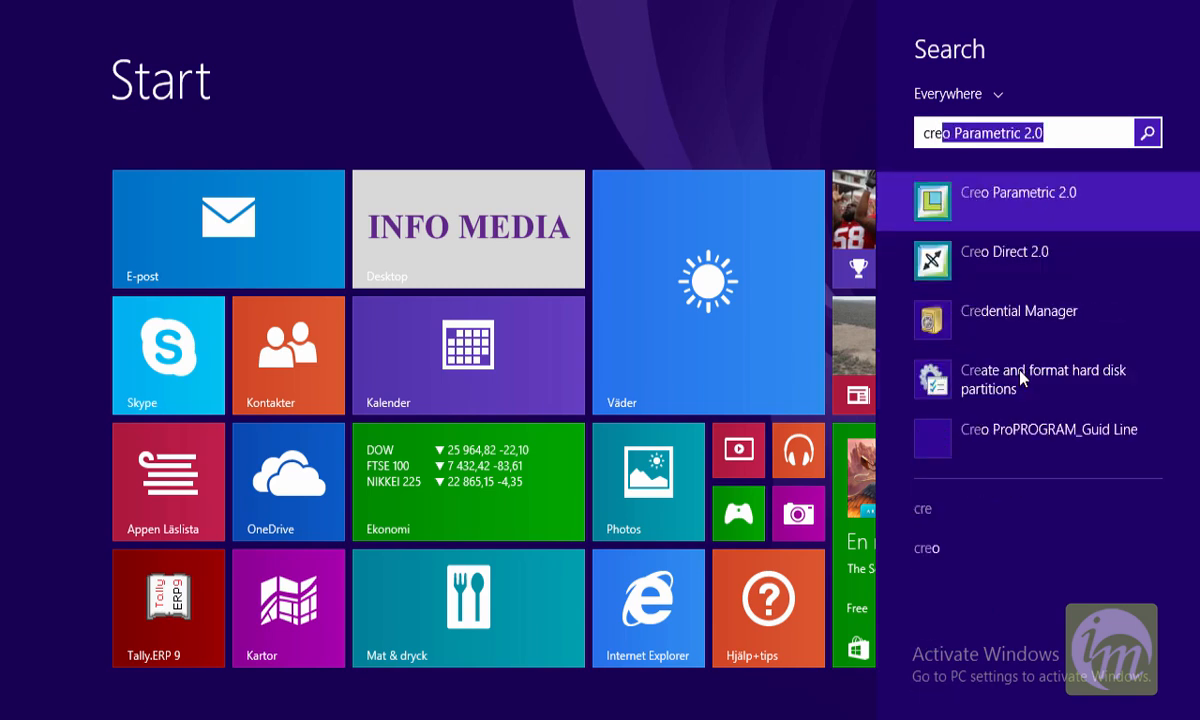
{"action": "key", "text": "Return"}
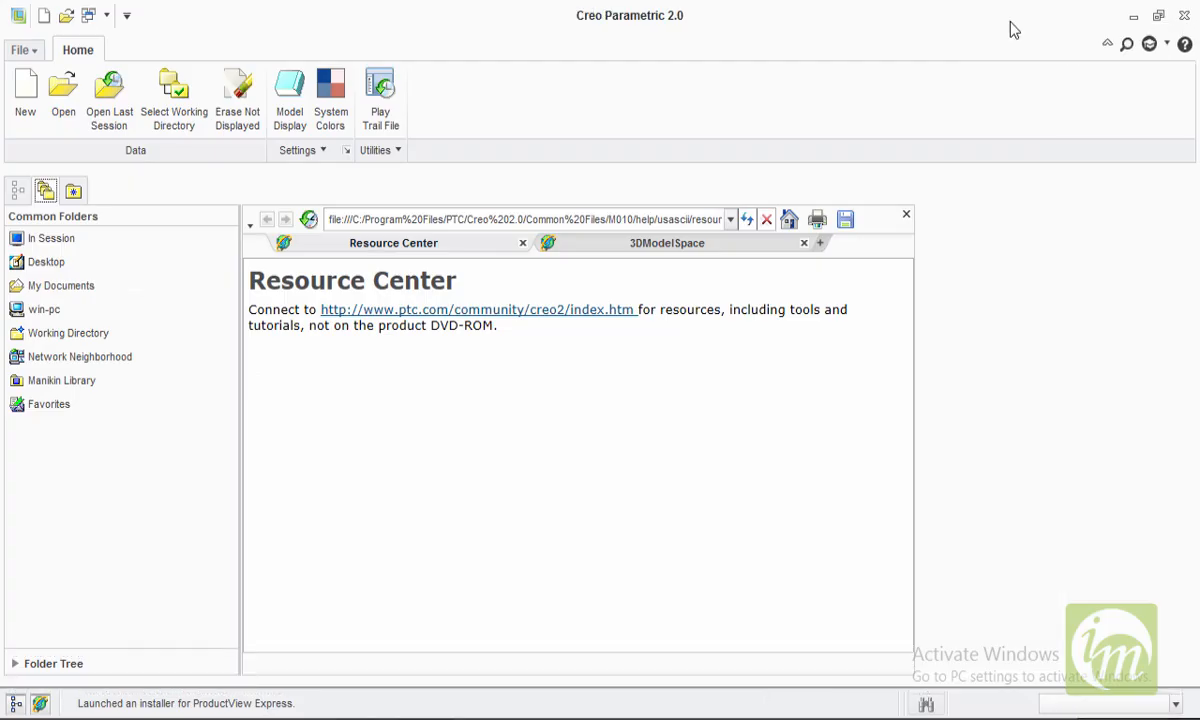
Step: Create a manufacturing NC Assembly file named 0003 from the mmns_mfg_nc template instead of the default template
{"action": "left_click", "coordinate": [28, 105]}
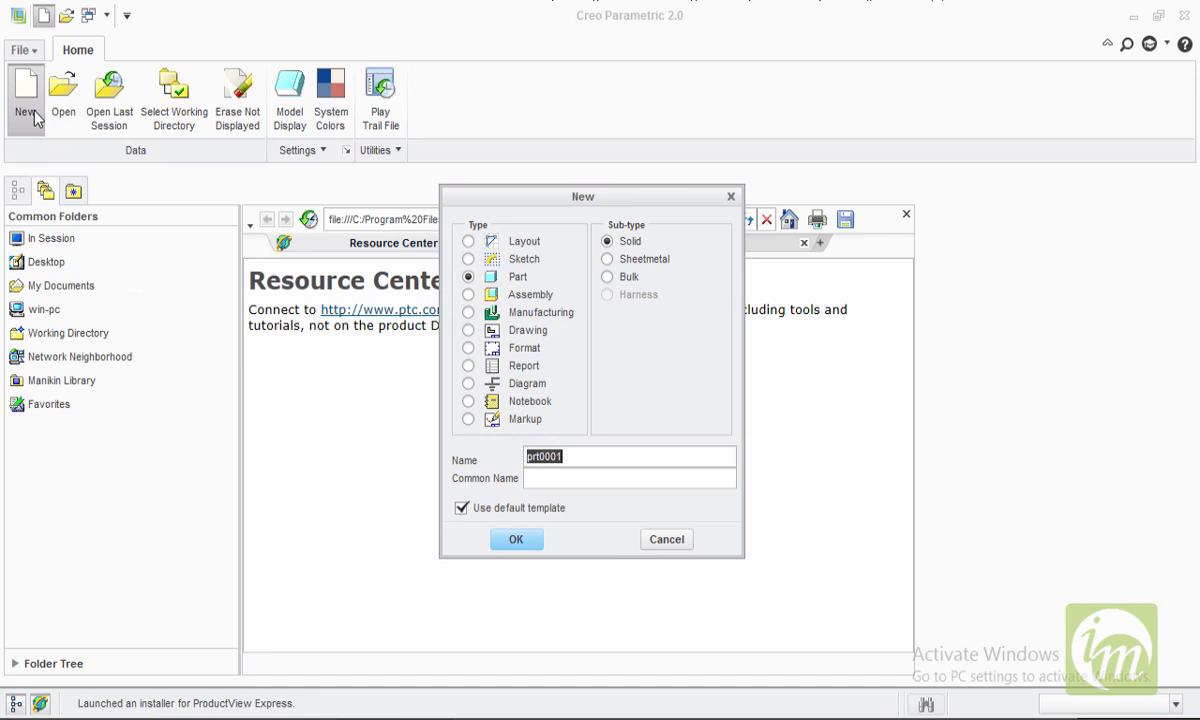
{"action": "left_click", "coordinate": [514, 318]}
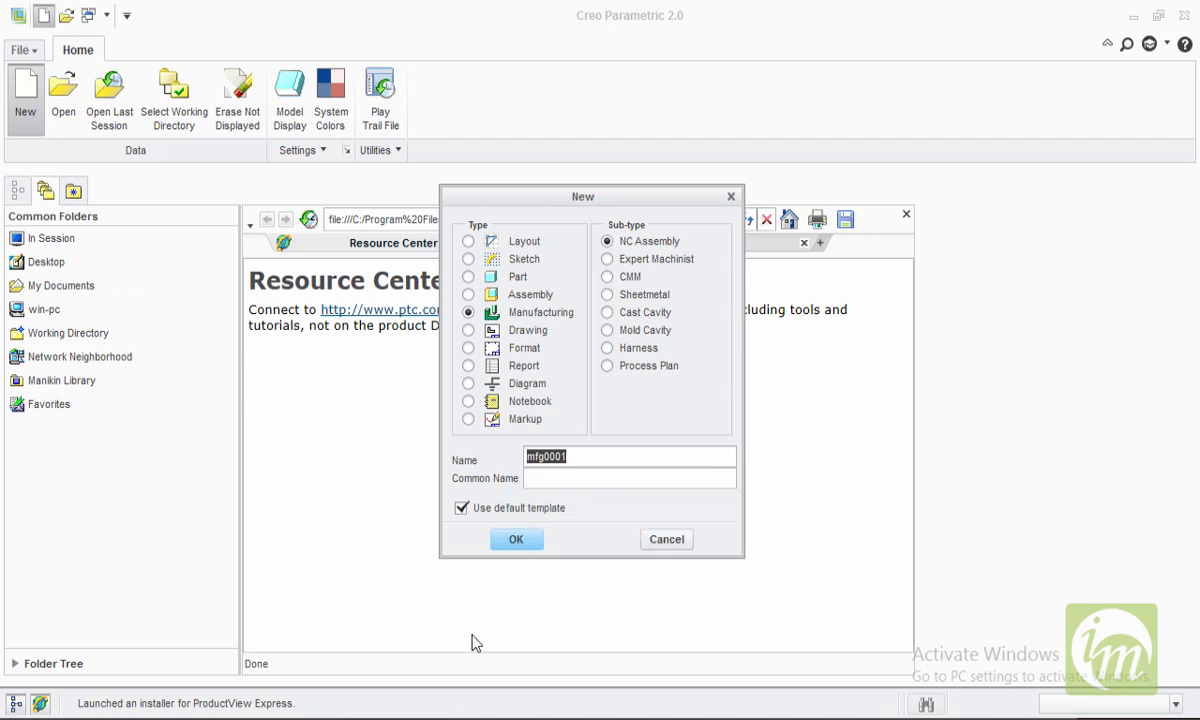
{"action": "type", "text": "0003"}
{"action": "left_click", "coordinate": [461, 508]}
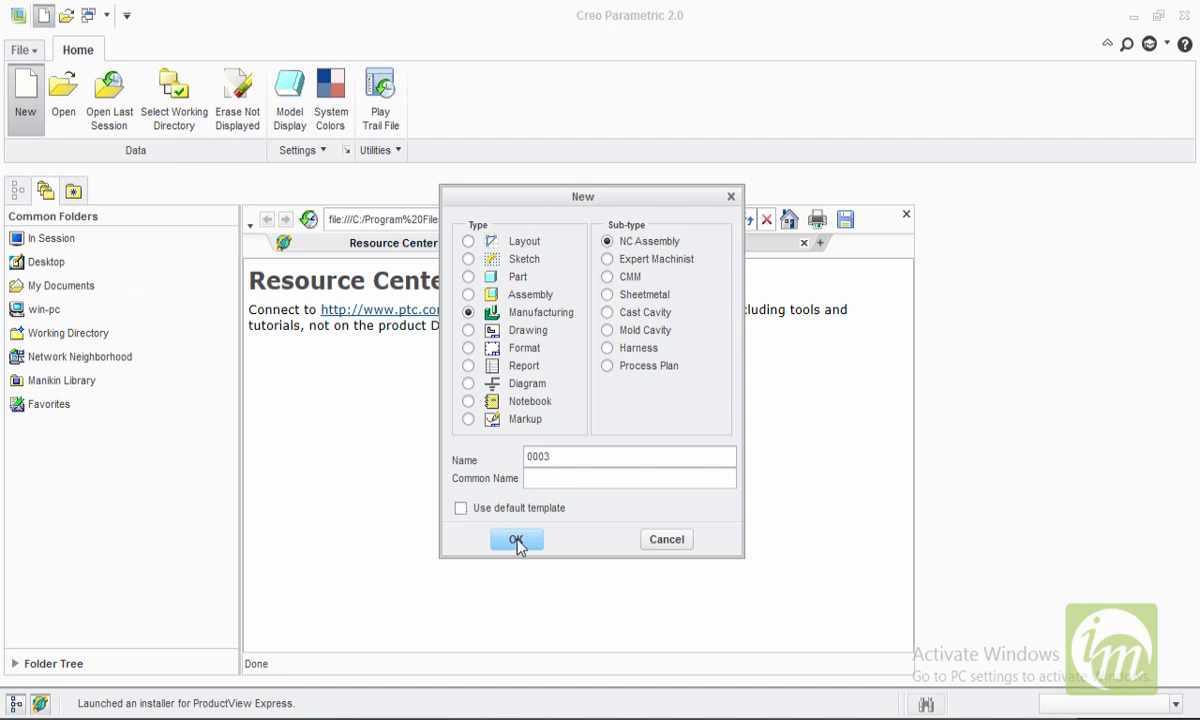
{"action": "left_click", "coordinate": [517, 541]}
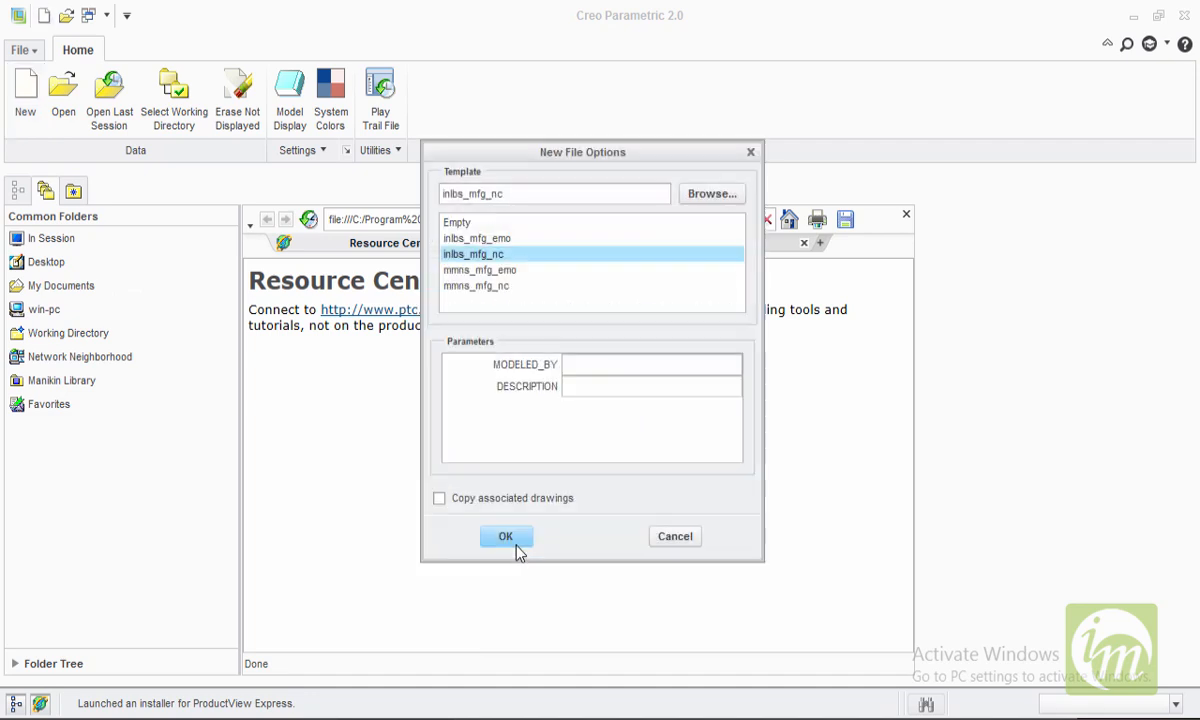
{"action": "left_click", "coordinate": [480, 287]}
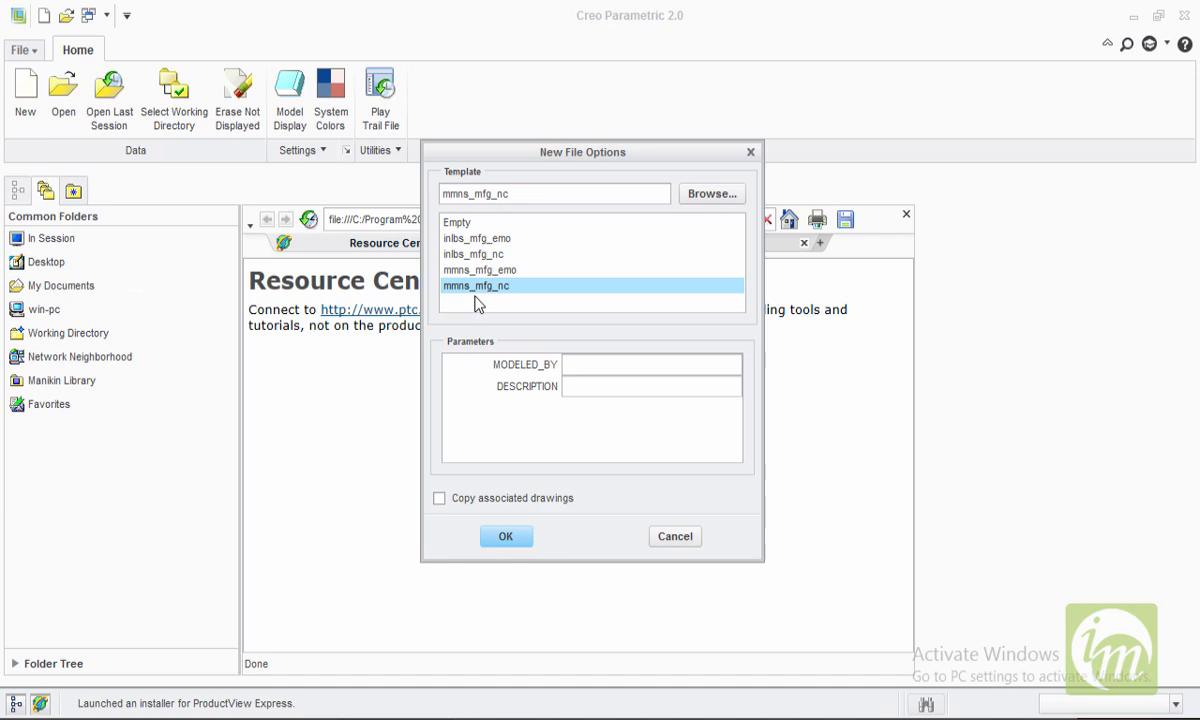
{"action": "left_click", "coordinate": [503, 538]}
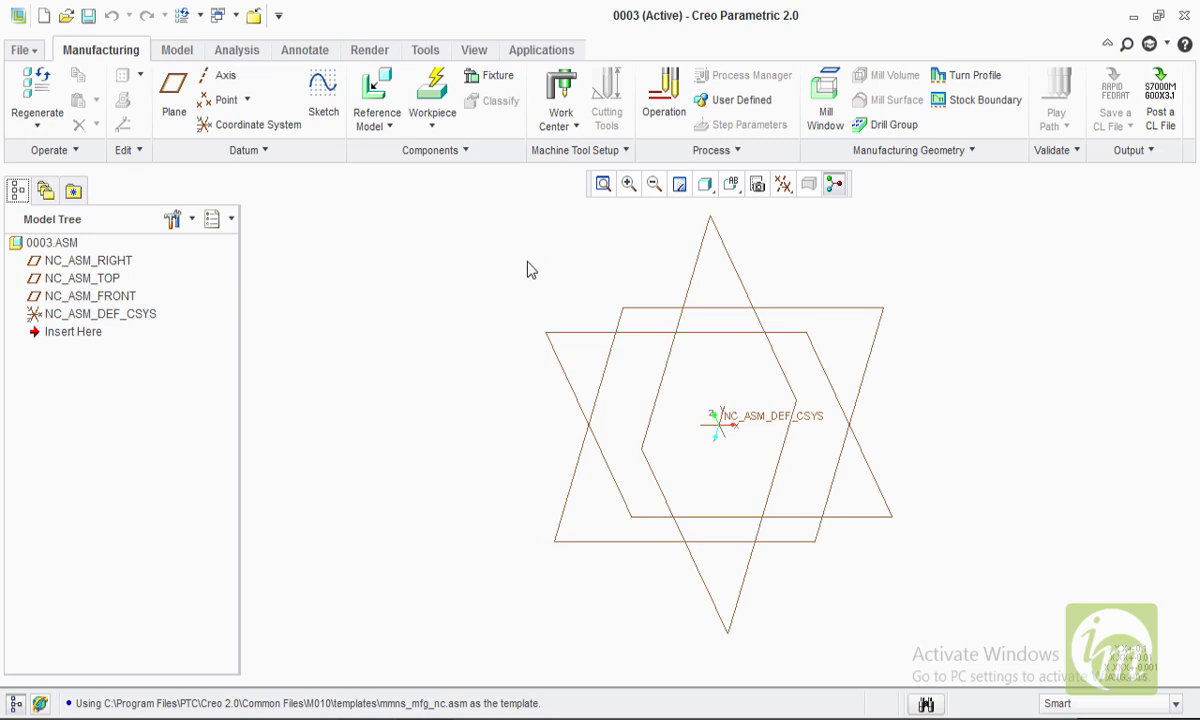
Step: Bring in pocket.prt from the PROGRAM folder on the Desktop as the reference model, previewing the part before opening it
{"action": "left_click", "coordinate": [380, 108]}
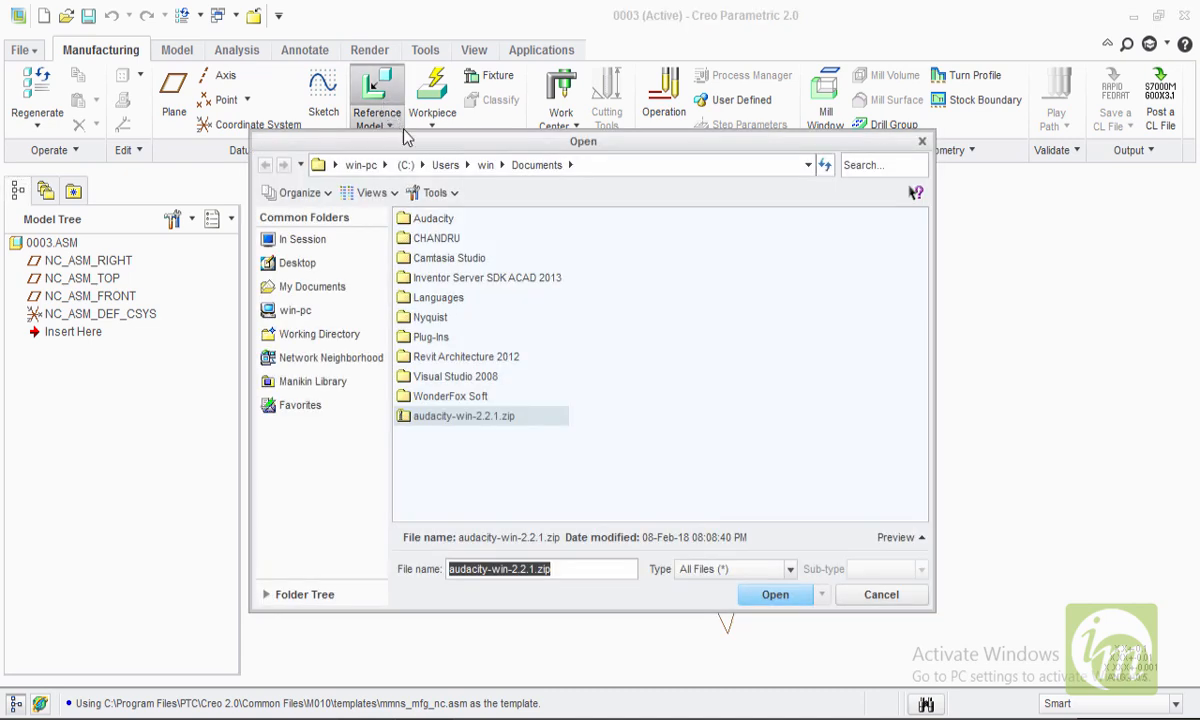
{"action": "left_click", "coordinate": [338, 262]}
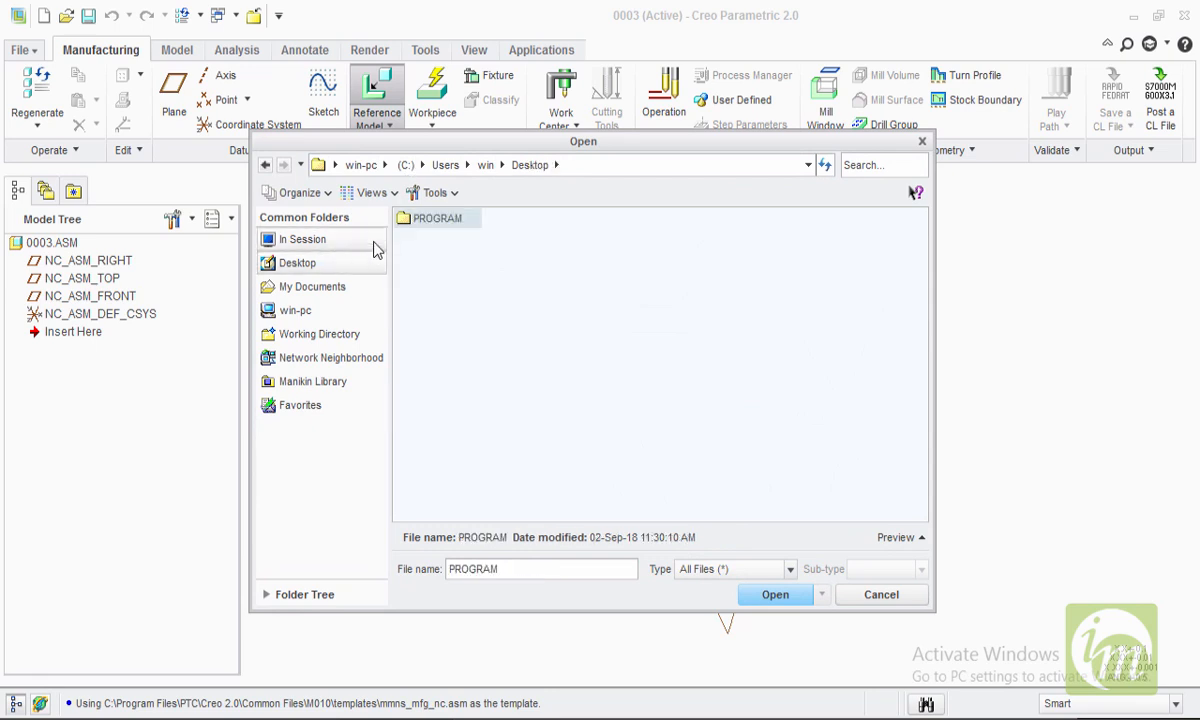
{"action": "double_click", "coordinate": [463, 226]}
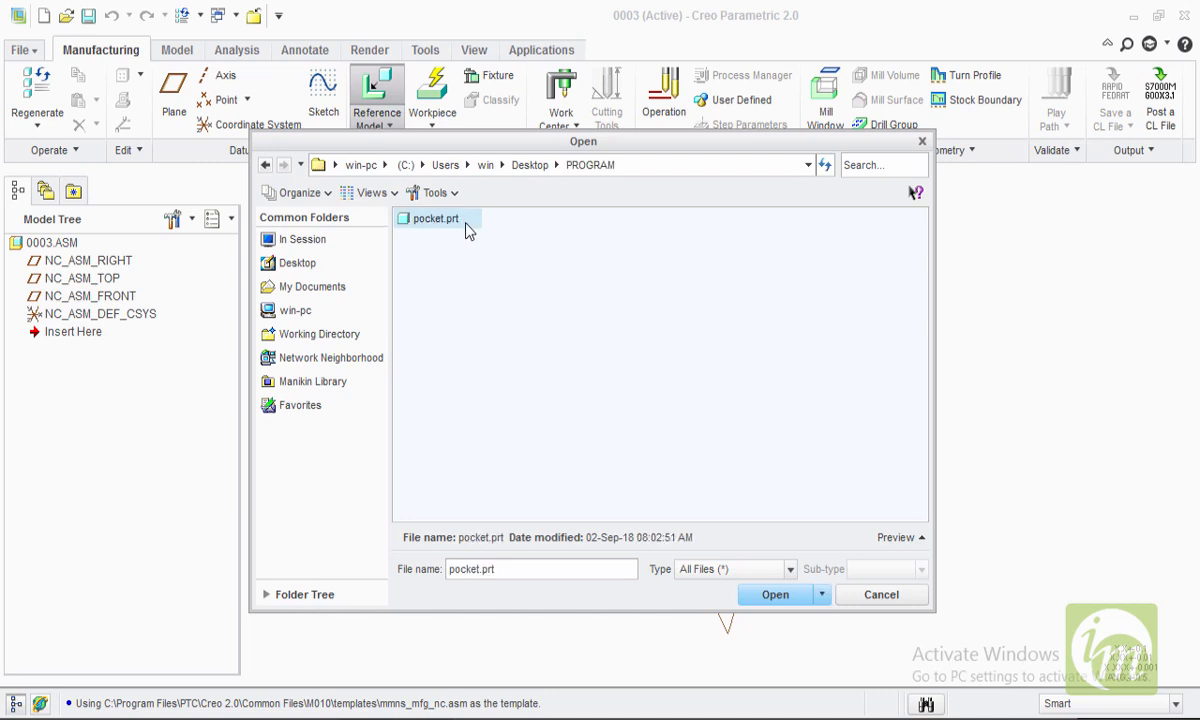
{"action": "left_click", "coordinate": [896, 537]}
{"action": "middle_click_drag", "start_coordinate": [712, 484], "coordinate": [722, 458]}
{"action": "left_click", "coordinate": [778, 595]}
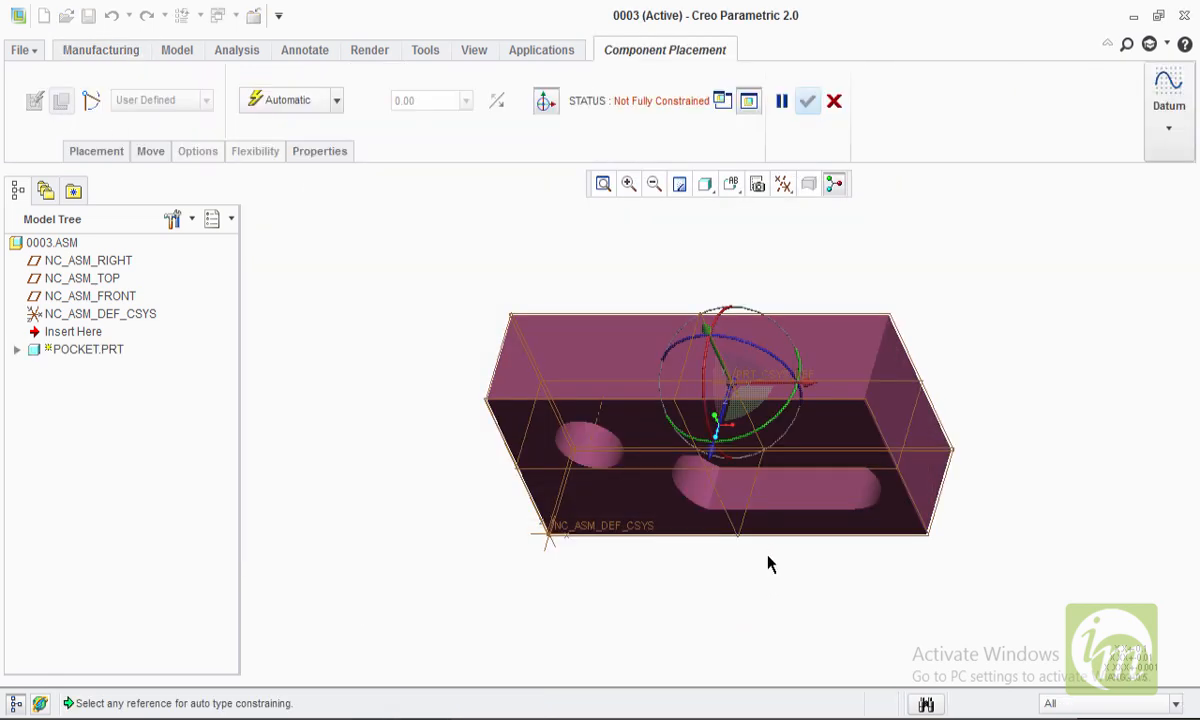
Step: Constrain the pocket reference model with the Default placement and accept the component placement
{"action": "left_click", "coordinate": [337, 102]}
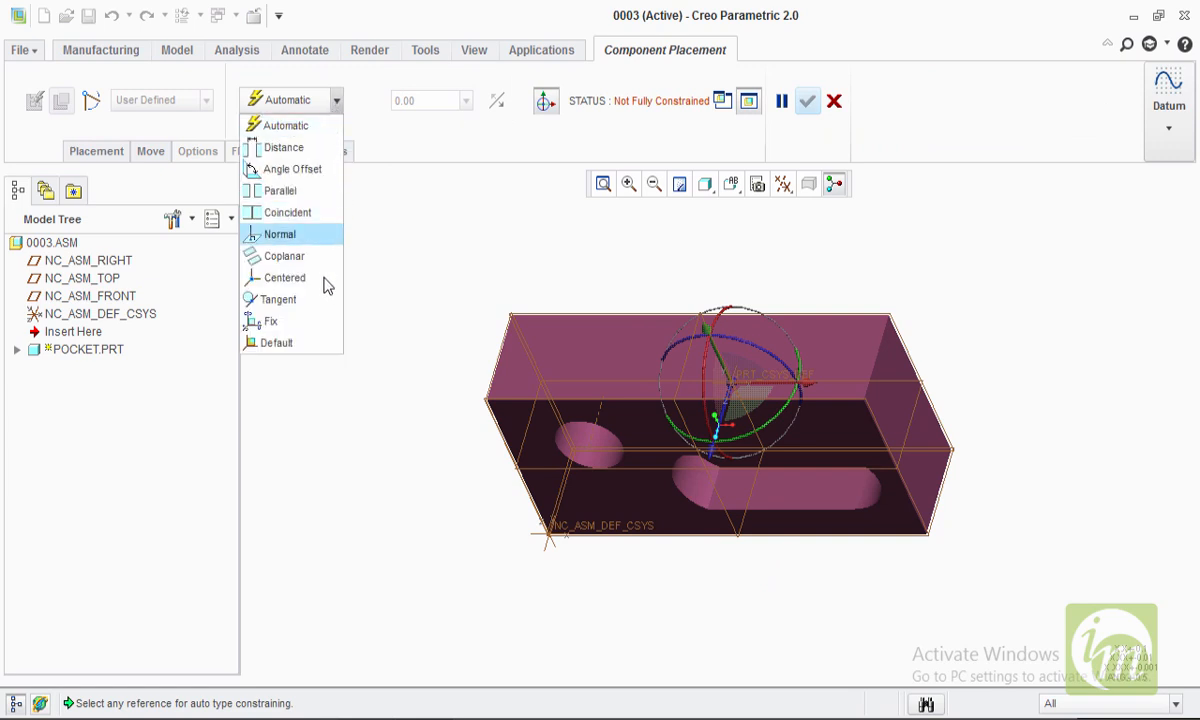
{"action": "left_click", "coordinate": [290, 343]}
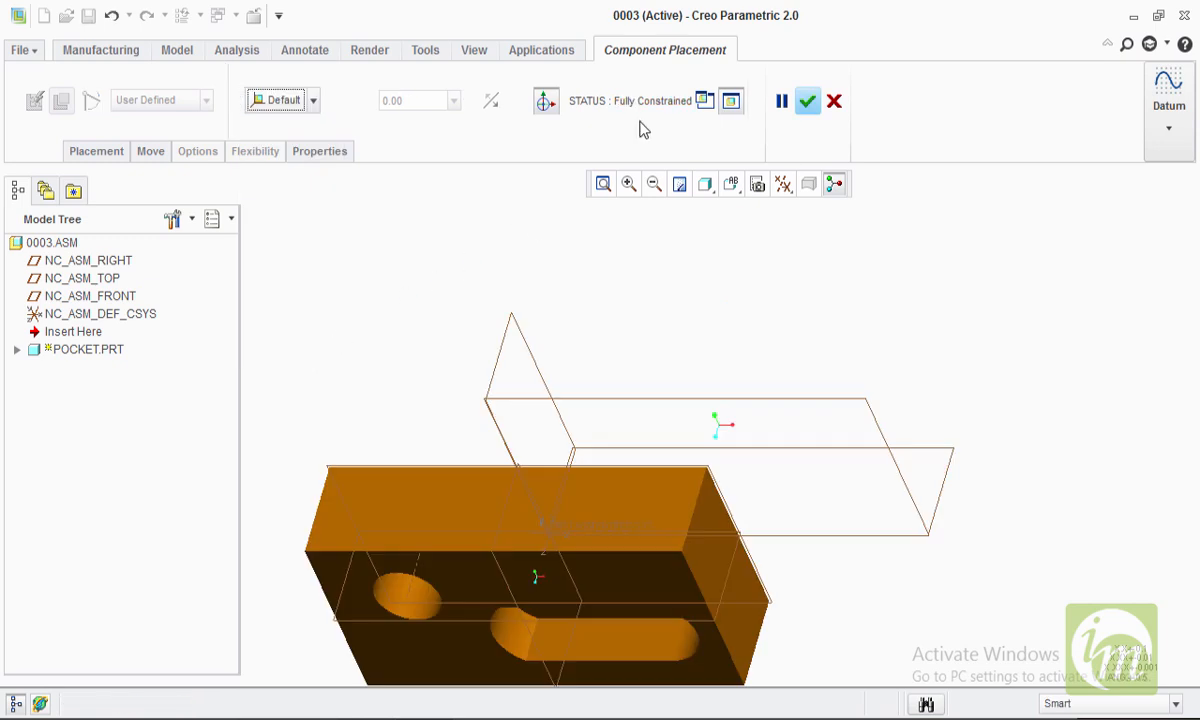
{"action": "left_click", "coordinate": [808, 103]}
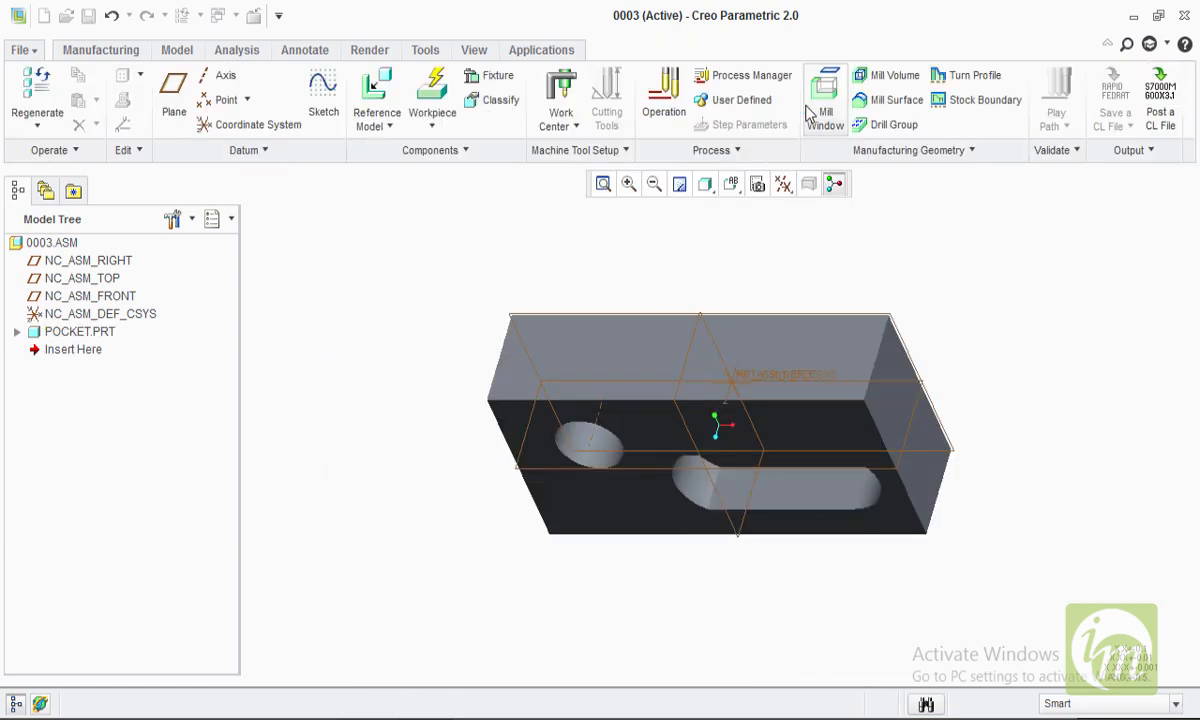
Step: Place a coordinate system on the pocketed top face, about 14 mm from the long rear edge and 18 mm from the short edge nearest the hole
{"action": "middle_click_drag", "start_coordinate": [715, 372], "coordinate": [750, 378]}
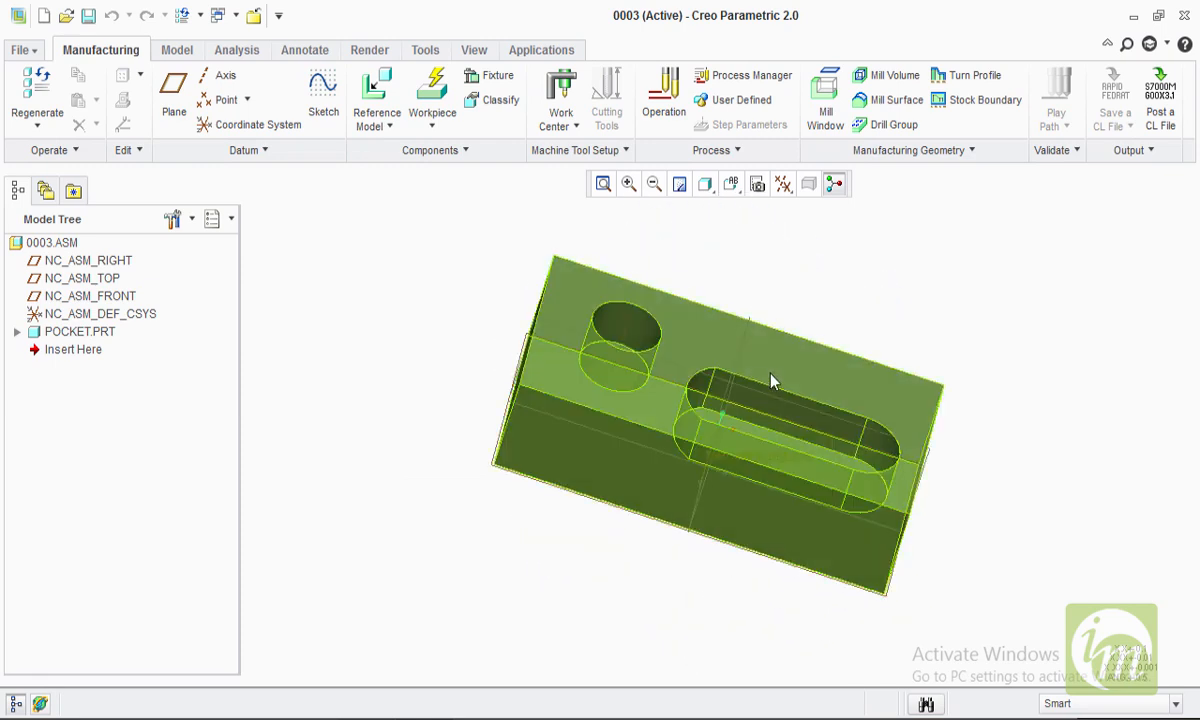
{"action": "mouse_move", "coordinate": [958, 342]}
{"action": "middle_mouse_down"}
{"action": "mouse_move", "coordinate": [992, 352]}
{"action": "mouse_move", "coordinate": [921, 335]}
{"action": "mouse_move", "coordinate": [973, 337]}
{"action": "middle_mouse_up"}
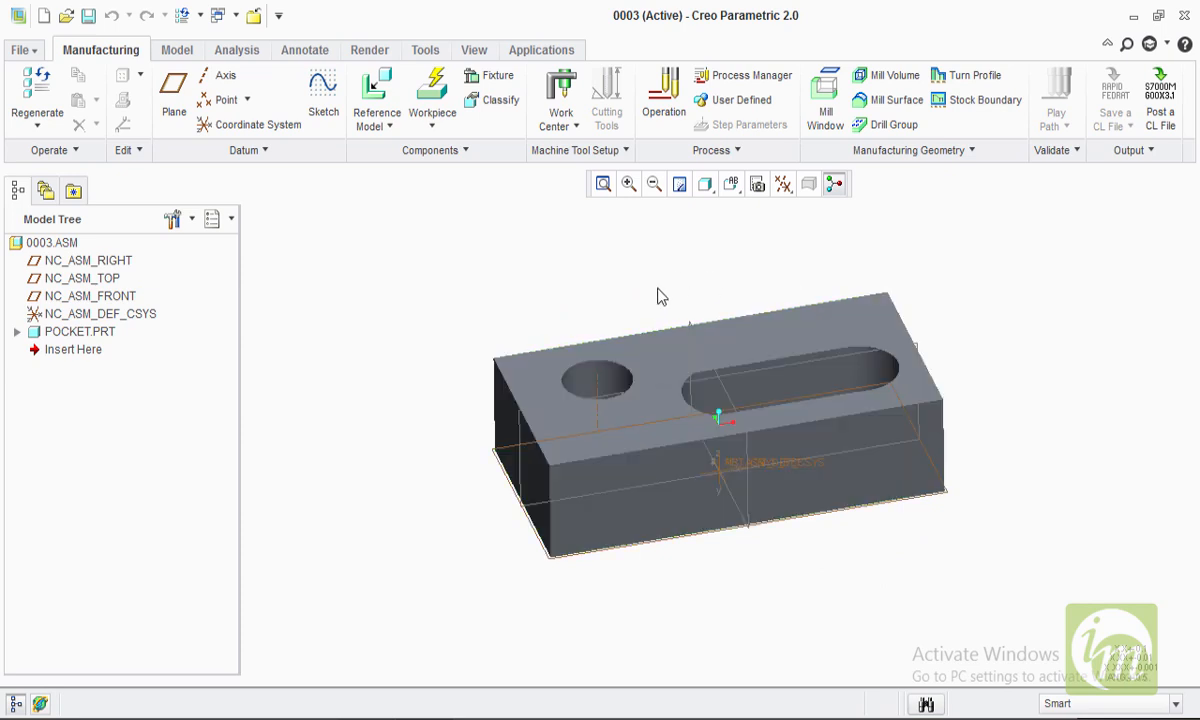
{"action": "middle_click_drag", "start_coordinate": [577, 360], "coordinate": [648, 390]}
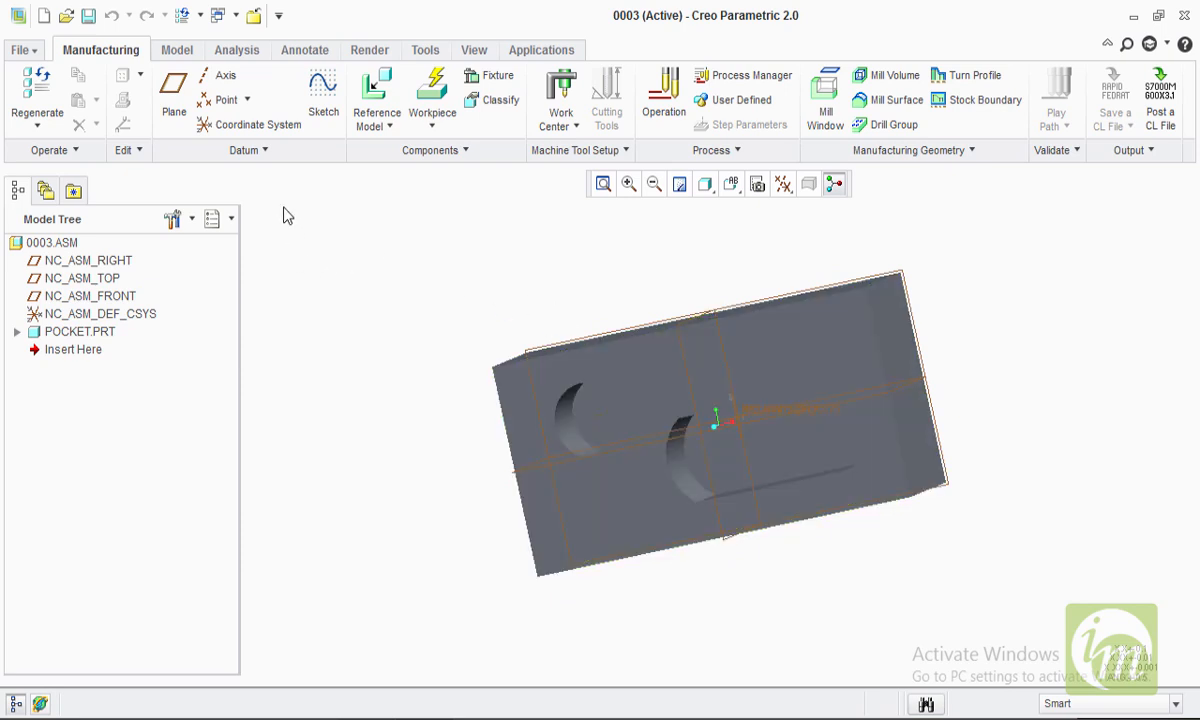
{"action": "left_click", "coordinate": [280, 128]}
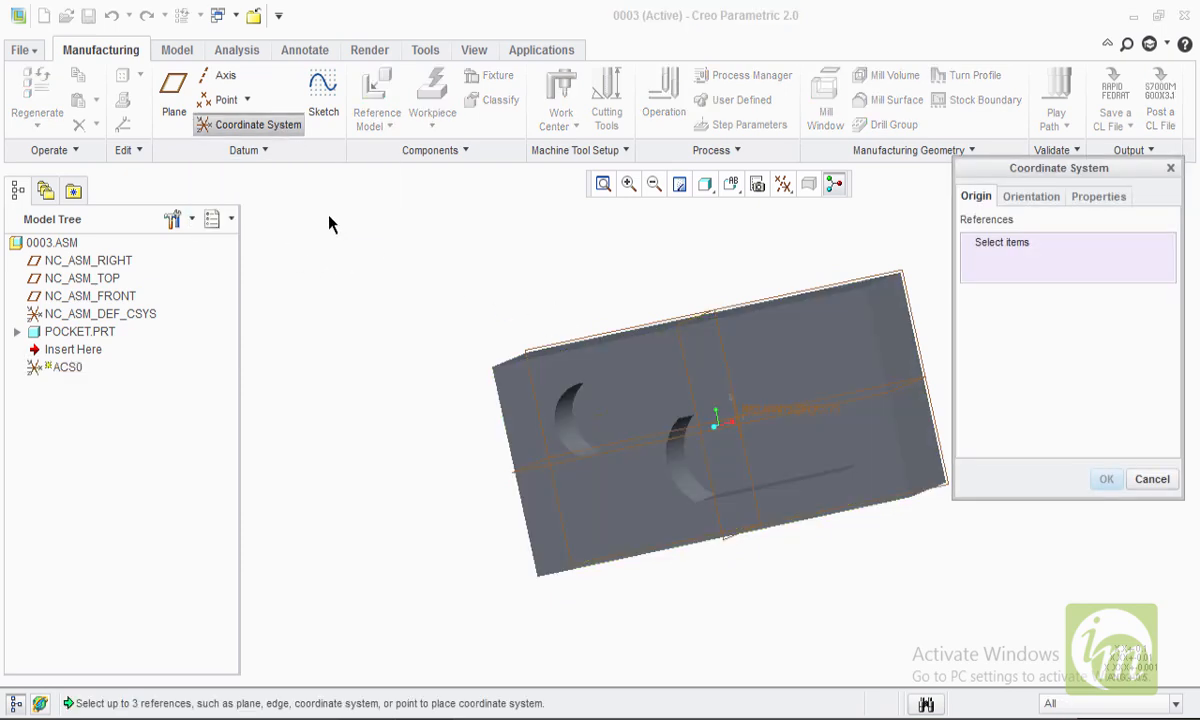
{"action": "middle_click_drag", "start_coordinate": [455, 348], "coordinate": [503, 285]}
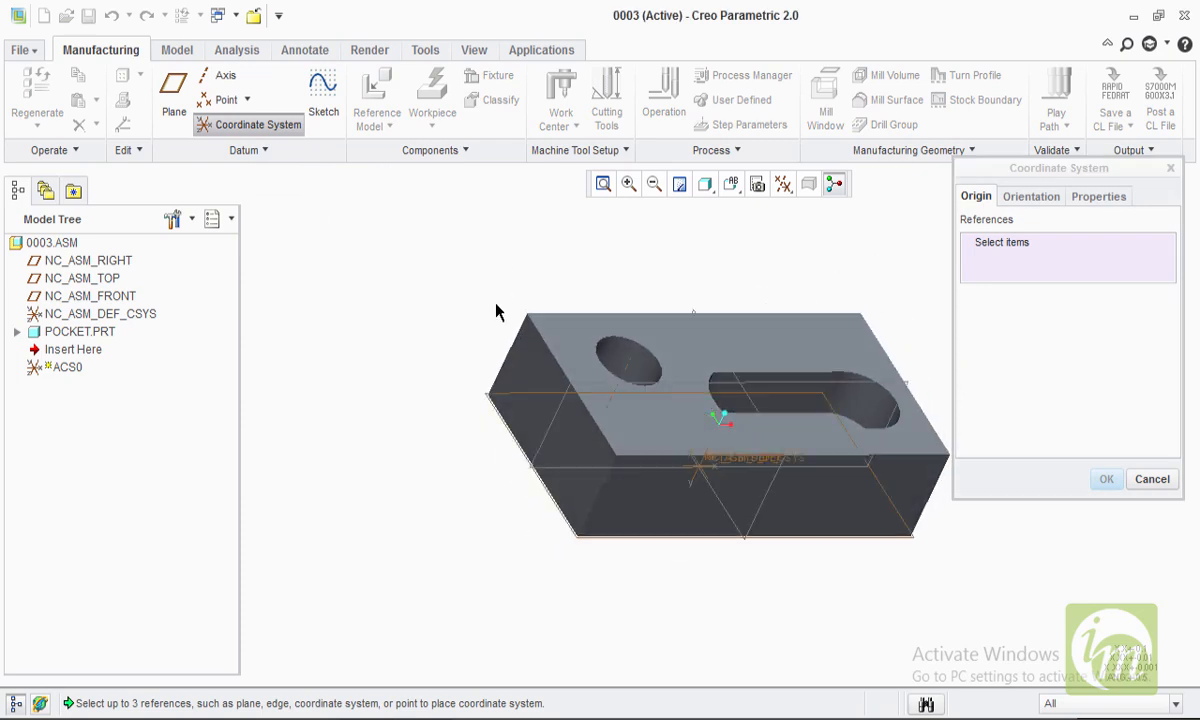
{"action": "left_click", "coordinate": [571, 342]}
{"action": "middle_click_drag", "start_coordinate": [533, 364], "coordinate": [504, 375]}
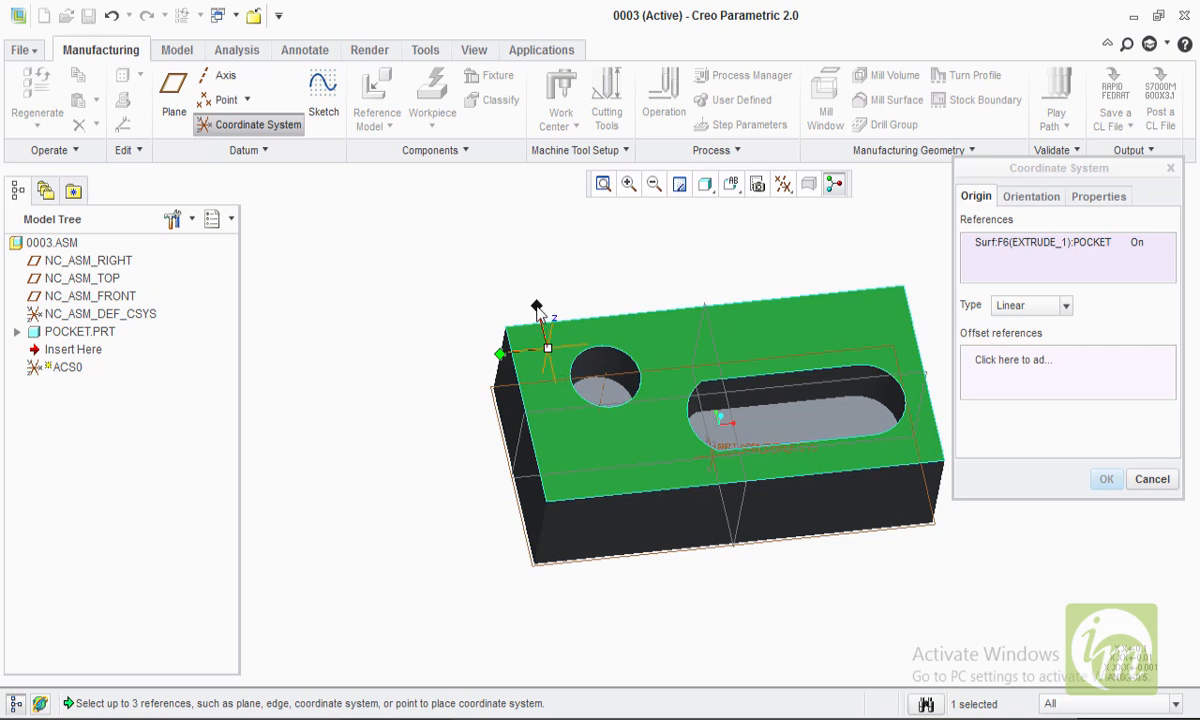
{"action": "left_click_drag", "start_coordinate": [536, 306], "coordinate": [497, 358]}
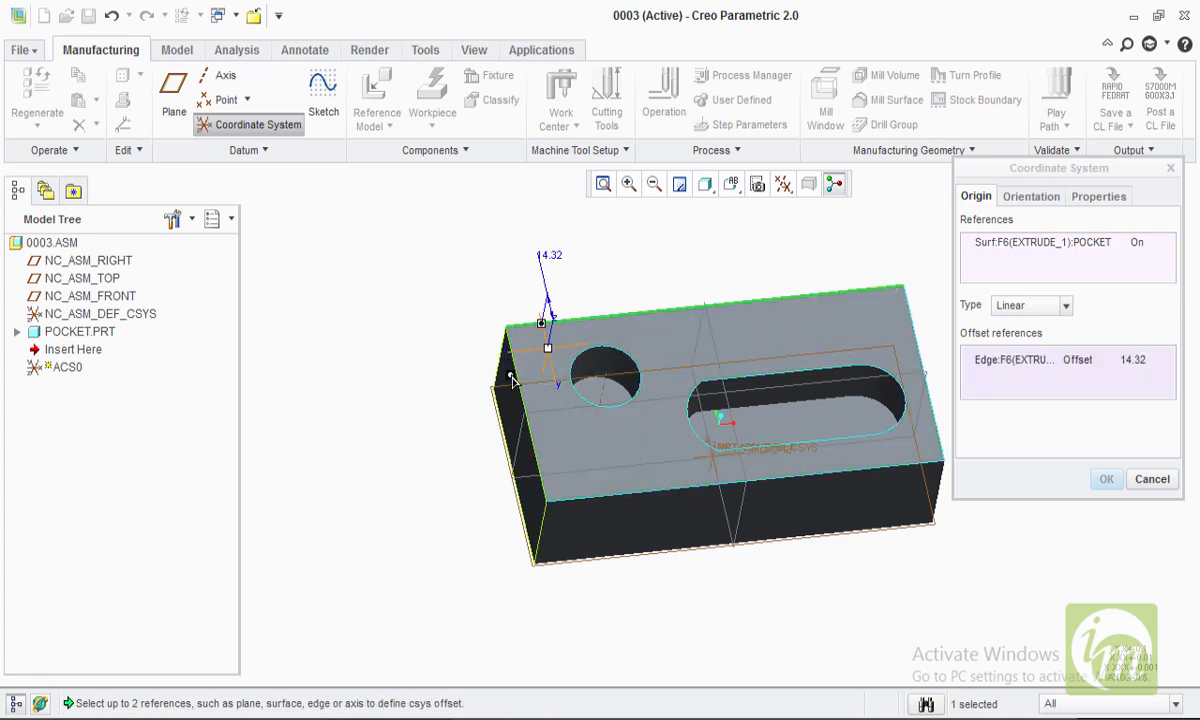
{"action": "left_click", "coordinate": [512, 380], "text": "ctrl"}
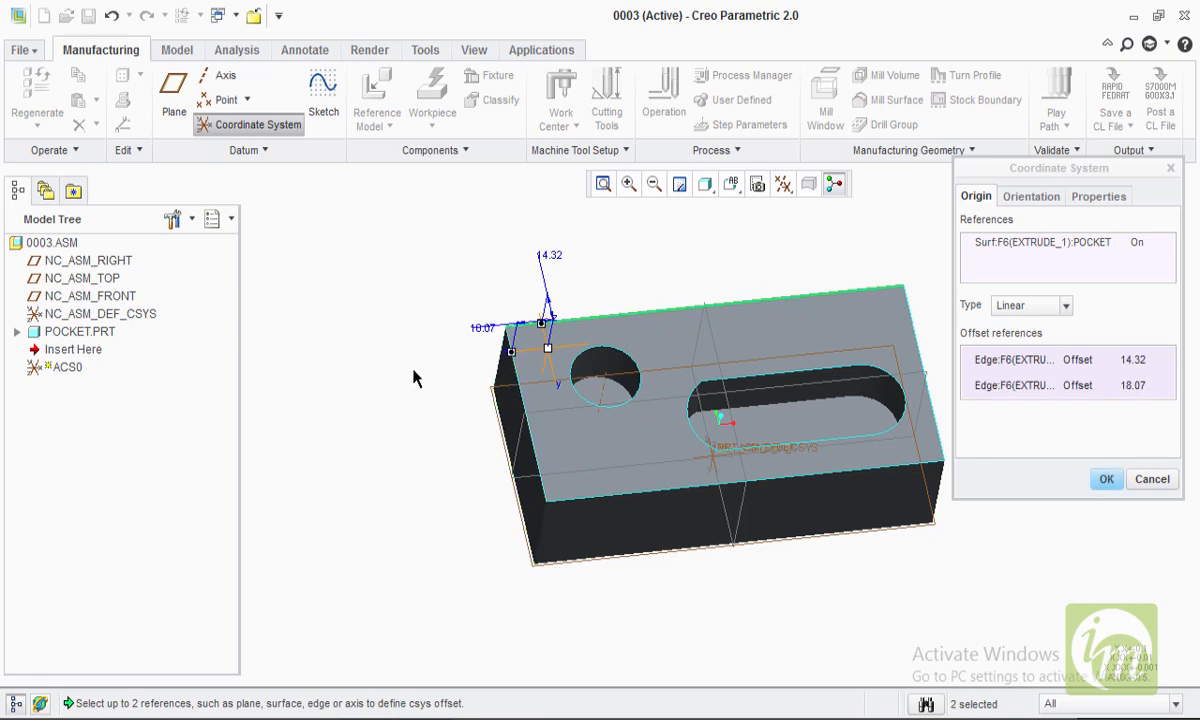
Step: Set the coordinate system's offsets to 50 mm from the long rear edge and 100 mm from the short edge
{"action": "double_click", "coordinate": [551, 261]}
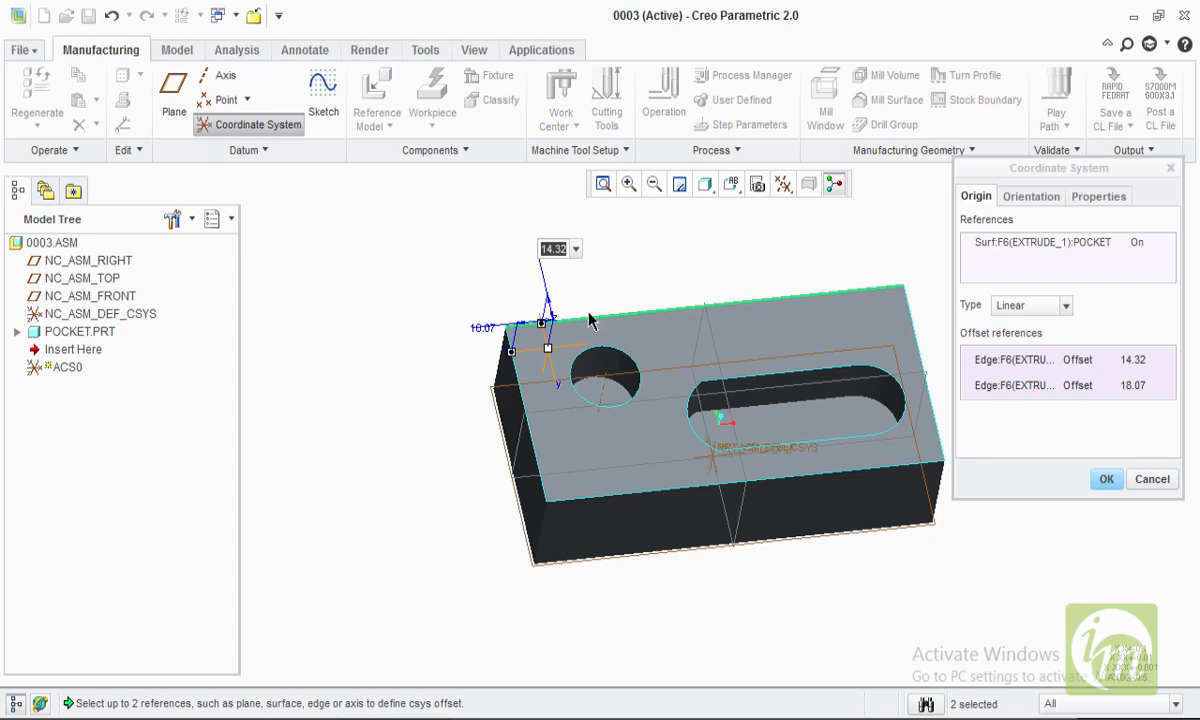
{"action": "type", "text": "50"}
{"action": "key", "text": "Return"}
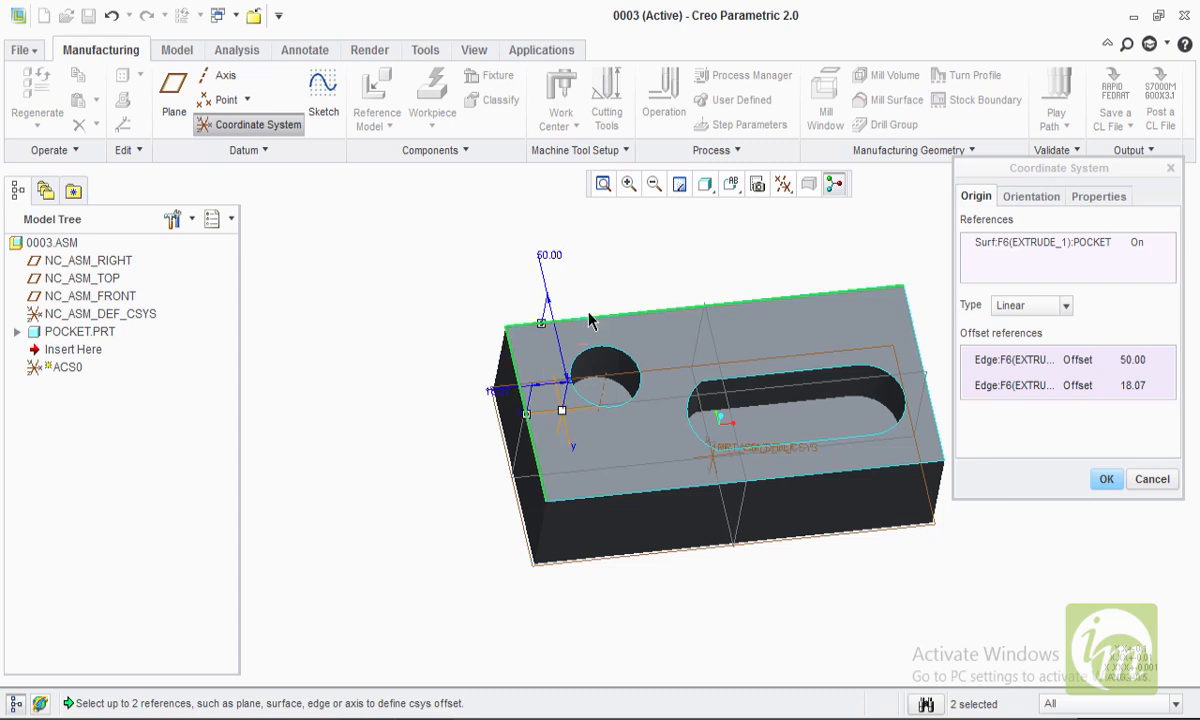
{"action": "double_click", "coordinate": [490, 397]}
{"action": "type", "text": "100"}
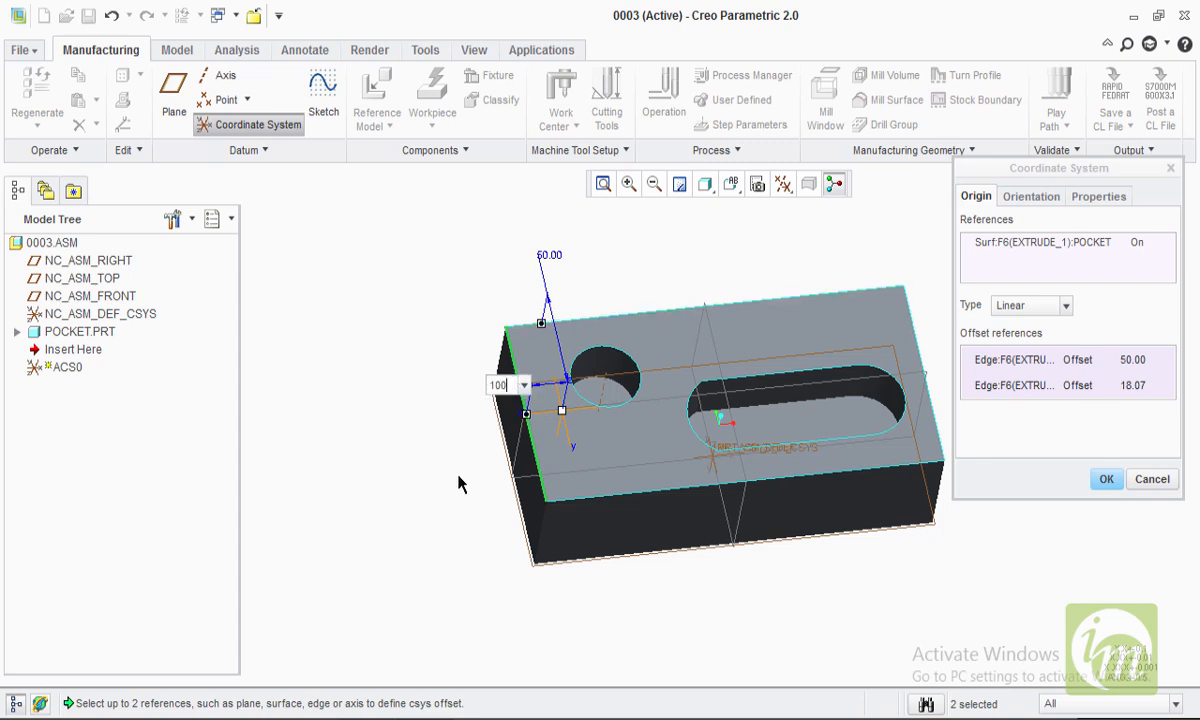
{"action": "key", "text": "Return"}
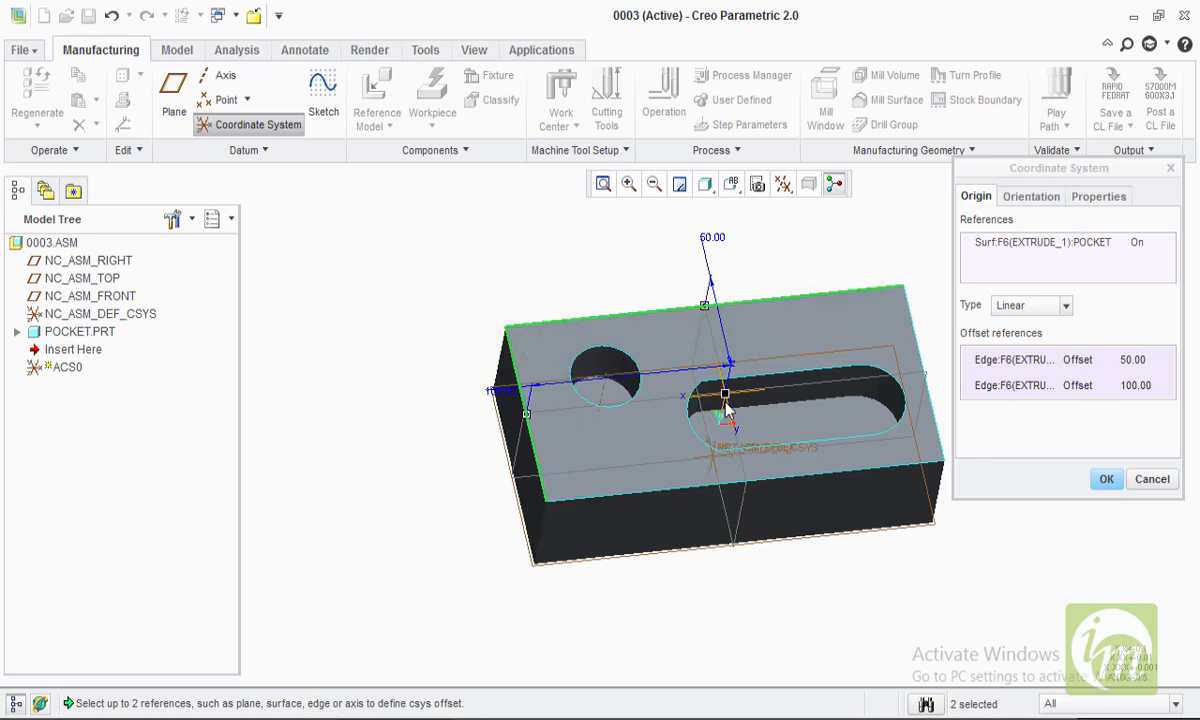
Step: Name the new coordinate system G56 and finish creating it
{"action": "mouse_move", "coordinate": [720, 408]}
{"action": "middle_mouse_down"}
{"action": "mouse_move", "coordinate": [756, 394]}
{"action": "mouse_move", "coordinate": [712, 408]}
{"action": "middle_mouse_up"}
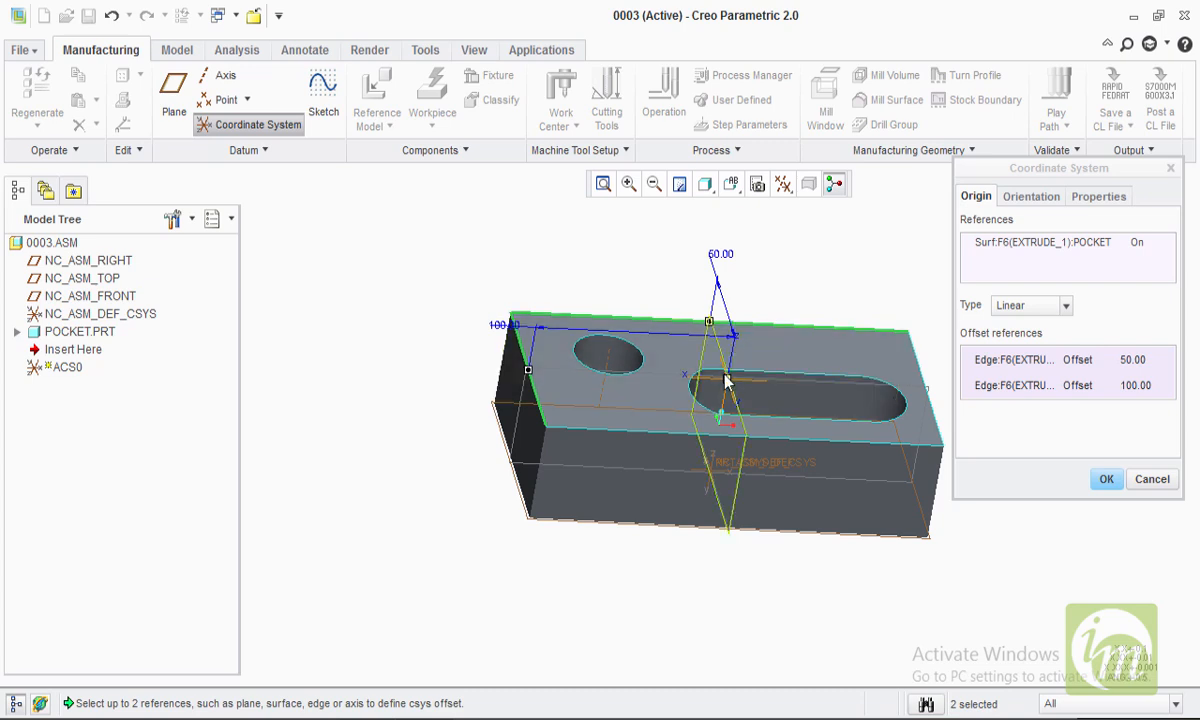
{"action": "middle_click_drag", "start_coordinate": [671, 415], "coordinate": [752, 350]}
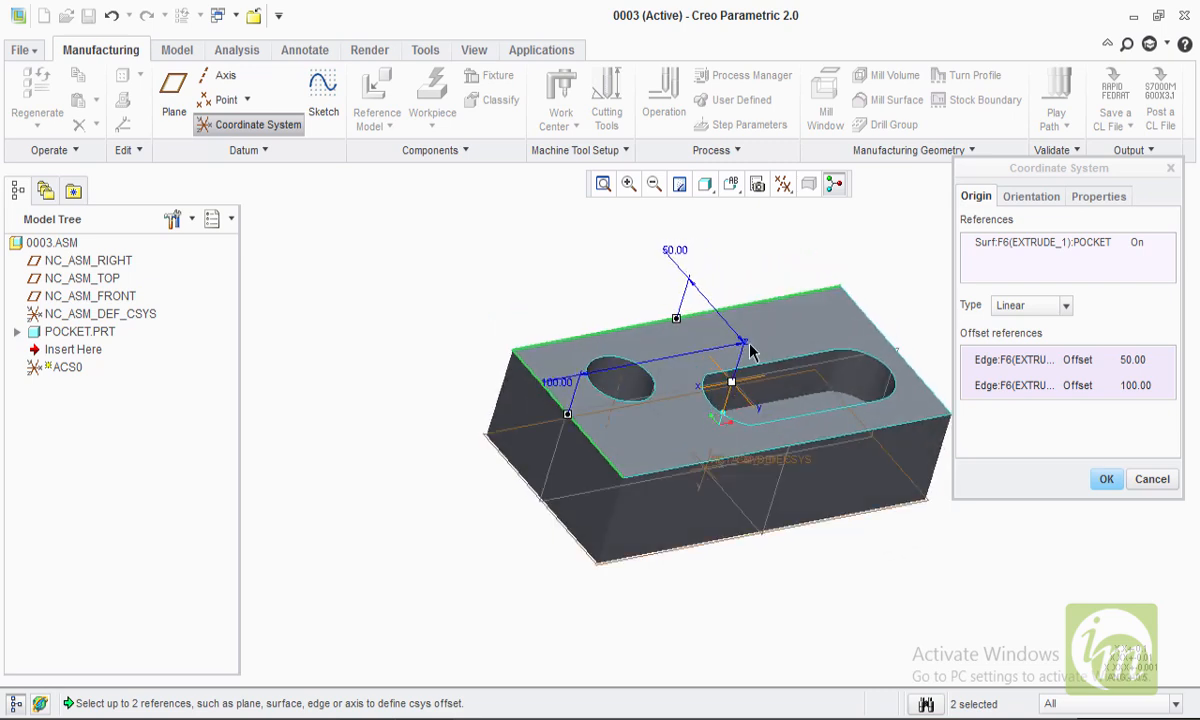
{"action": "left_click", "coordinate": [1096, 196]}
{"action": "double_click", "coordinate": [1040, 230]}
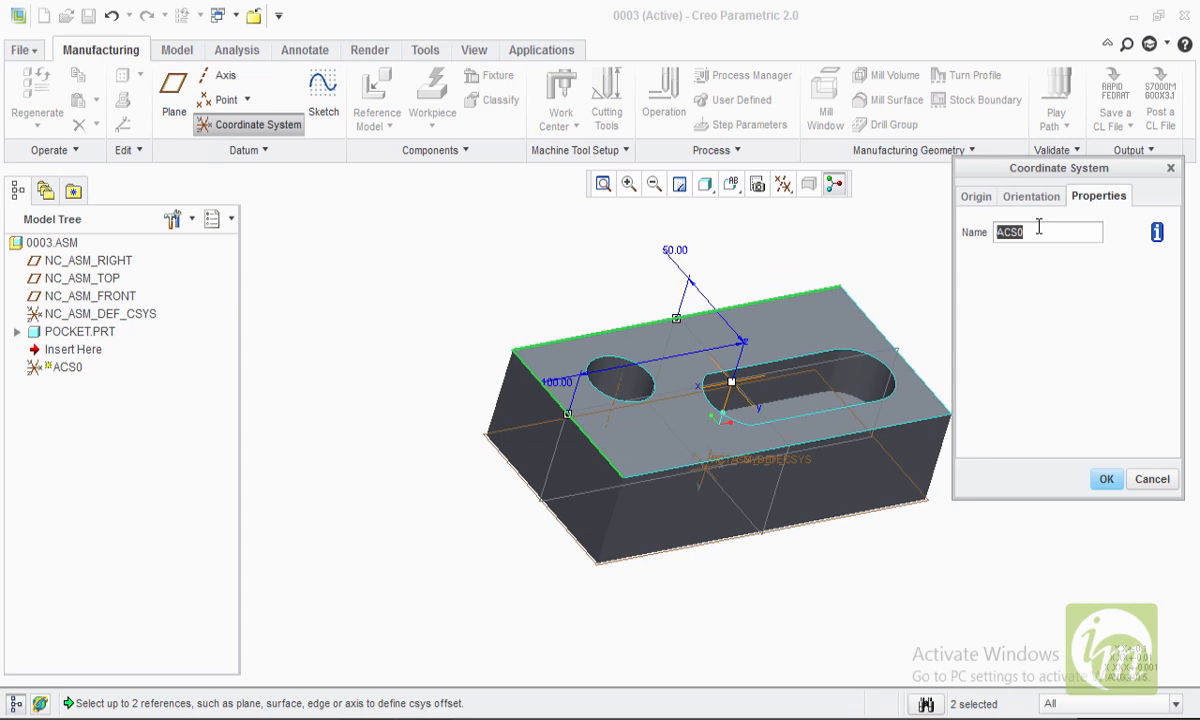
{"action": "type", "text": "g"}
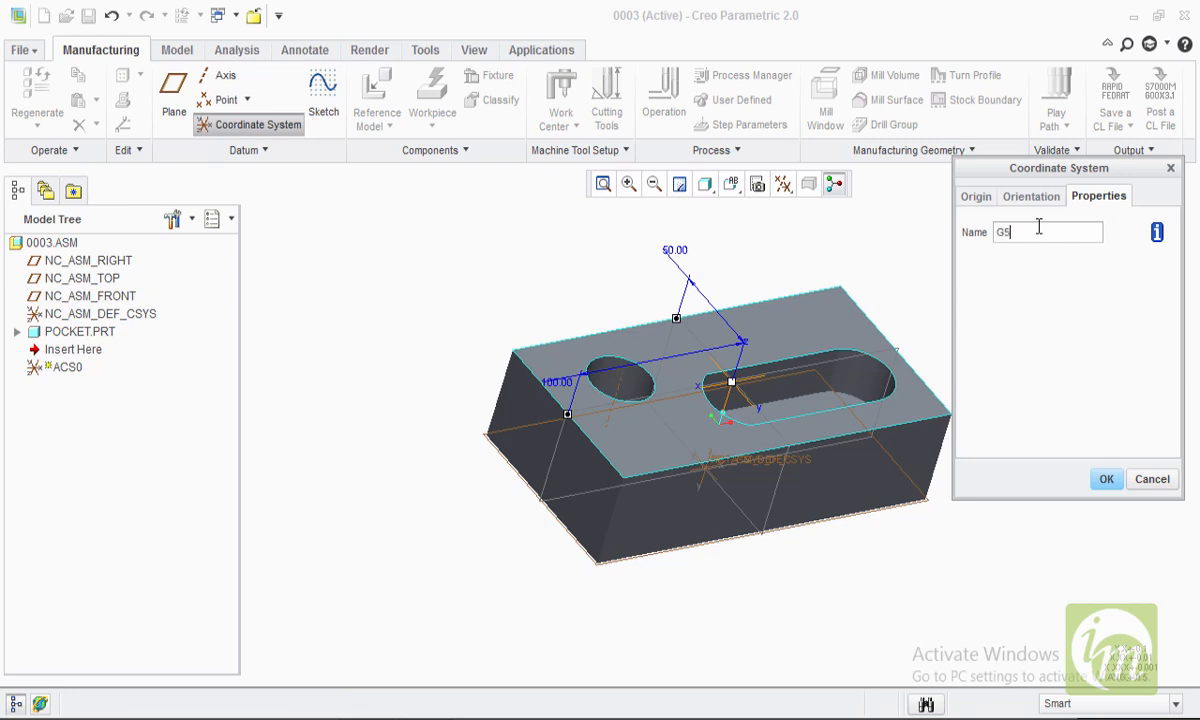
{"action": "left_click", "coordinate": [1106, 480]}
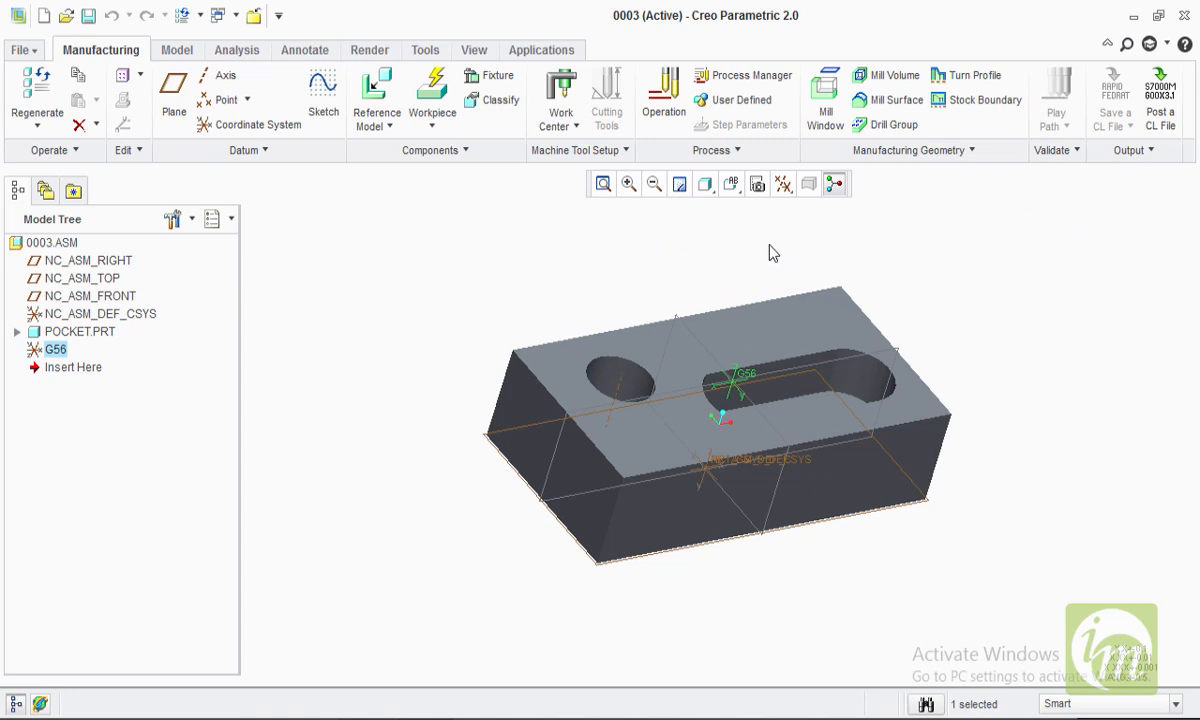
Step: Create a 3-axis milling work center, open its tool setup and set the tool type to END MILL
{"action": "left_click", "coordinate": [554, 95]}
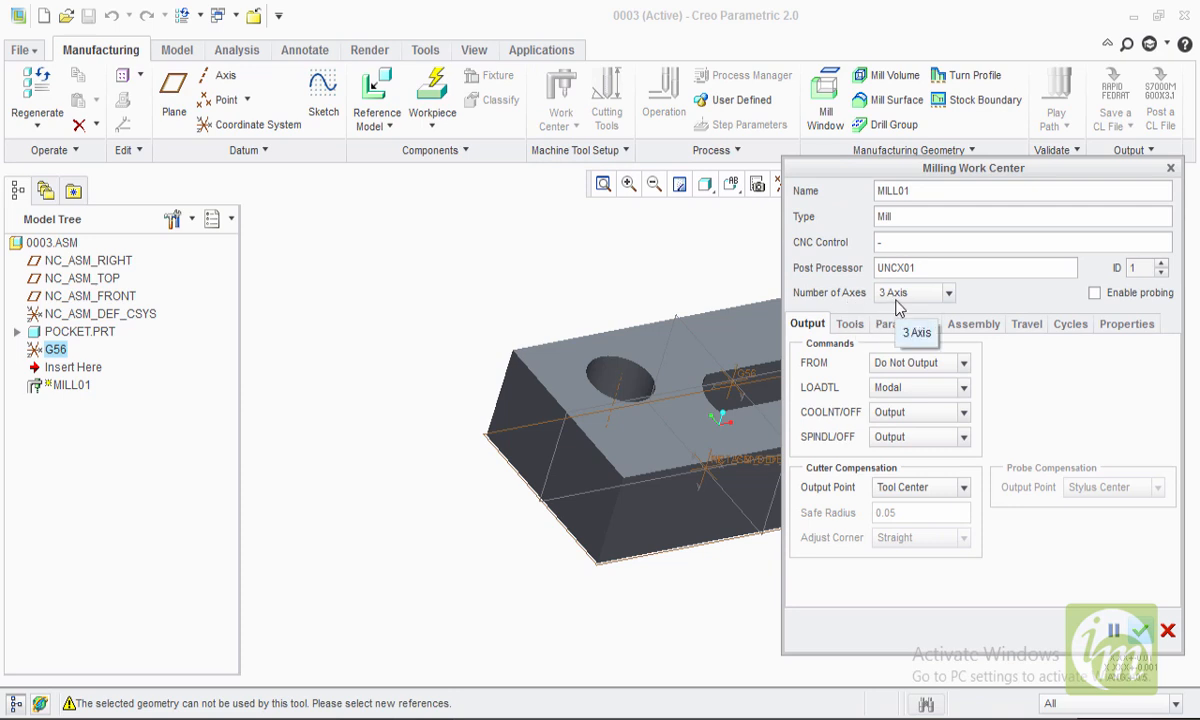
{"action": "left_click", "coordinate": [849, 323]}
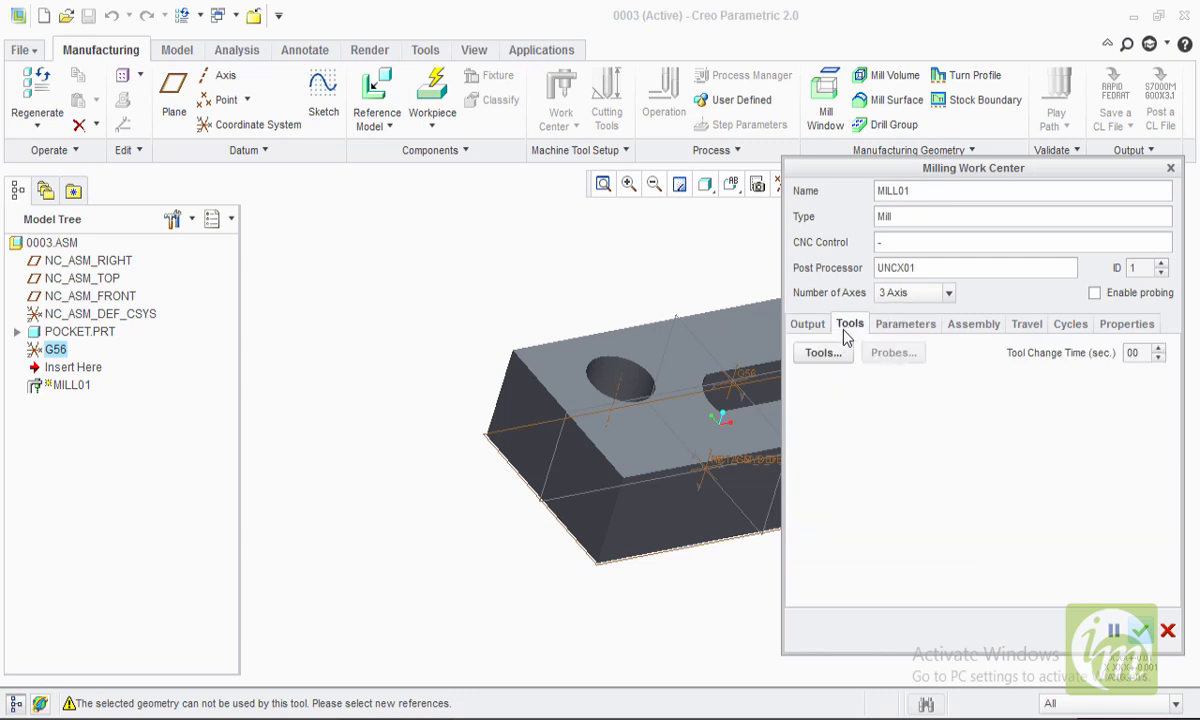
{"action": "left_click", "coordinate": [834, 353]}
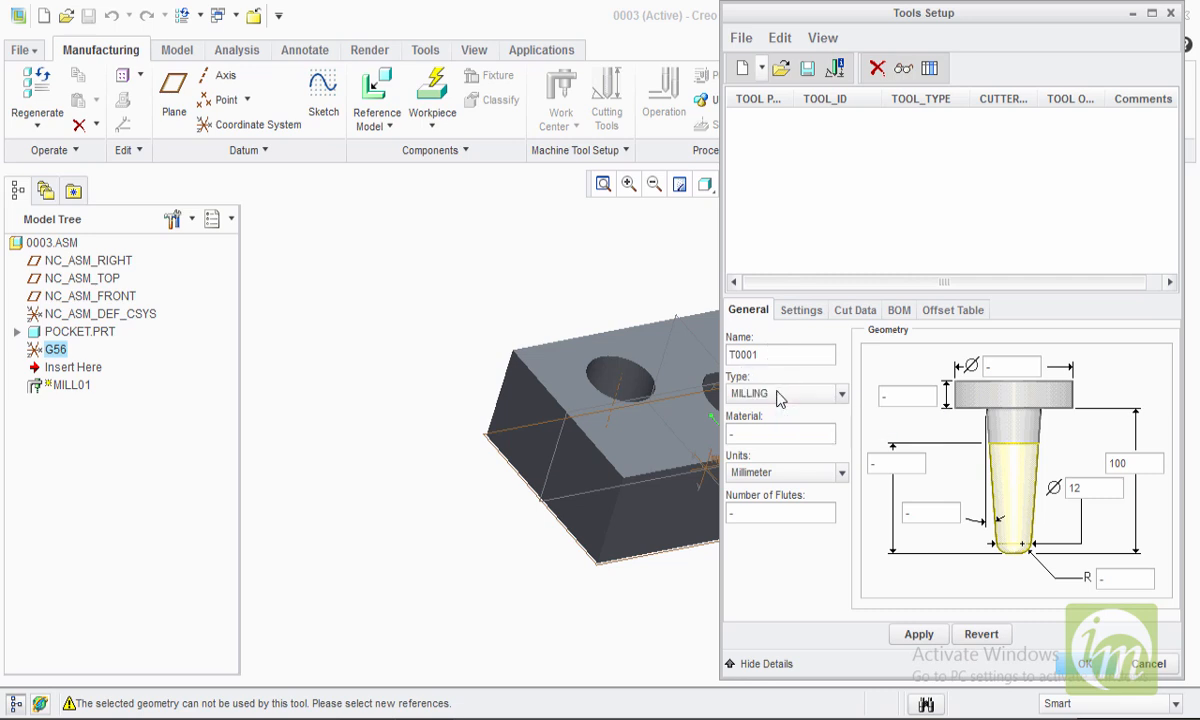
{"action": "left_click", "coordinate": [781, 395]}
{"action": "left_click", "coordinate": [755, 428]}
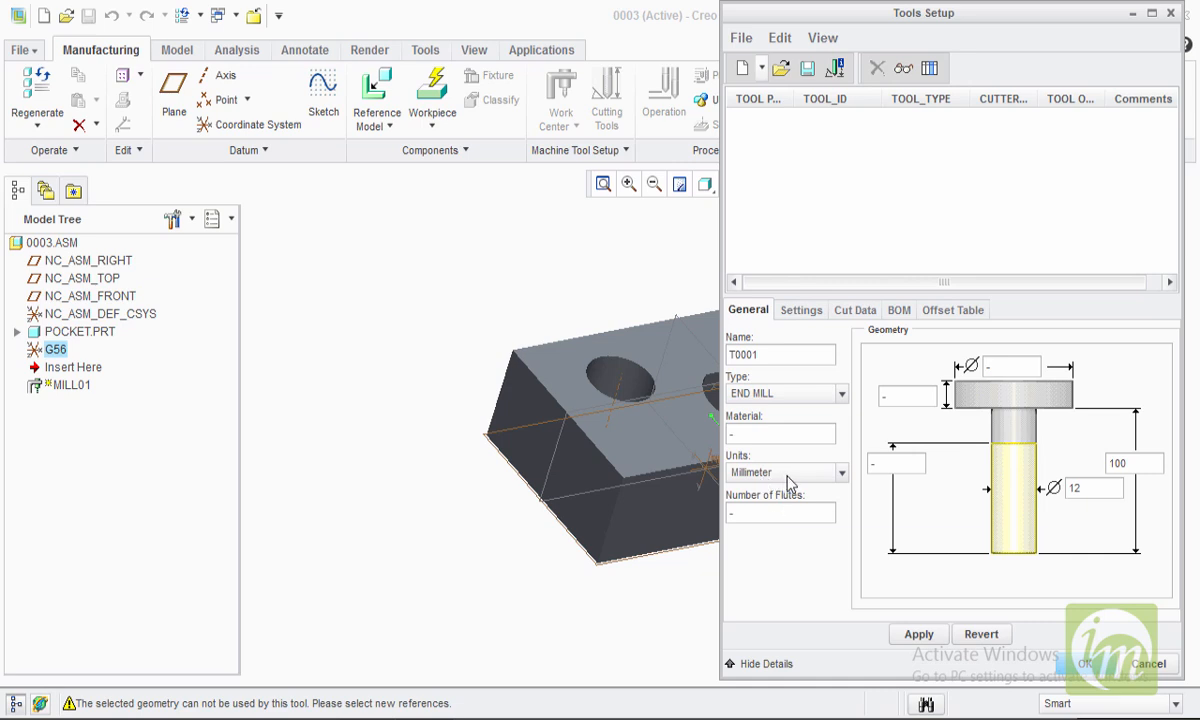
Step: Give the end mill a 10 mm diameter and 50 mm length, add it to the tool list and finish the work center
{"action": "double_click", "coordinate": [1085, 489]}
{"action": "type", "text": "10"}
{"action": "double_click", "coordinate": [1134, 463]}
{"action": "type", "text": "50"}
{"action": "left_click", "coordinate": [914, 633]}
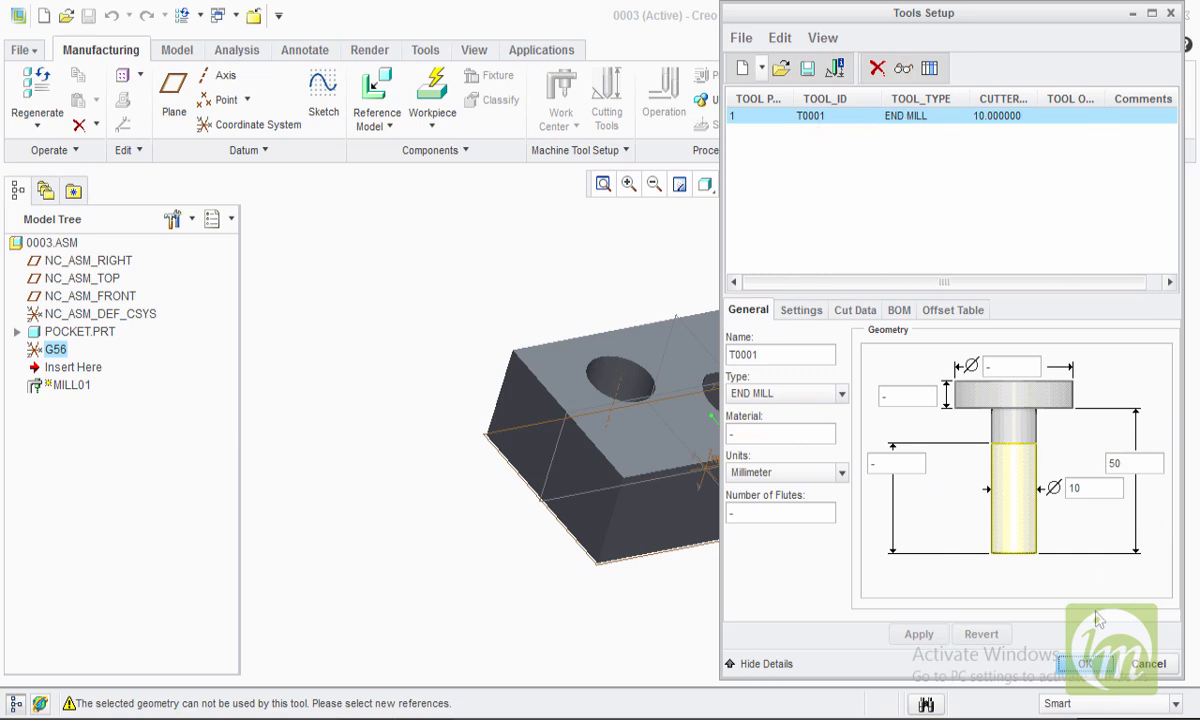
{"action": "left_click", "coordinate": [1085, 663]}
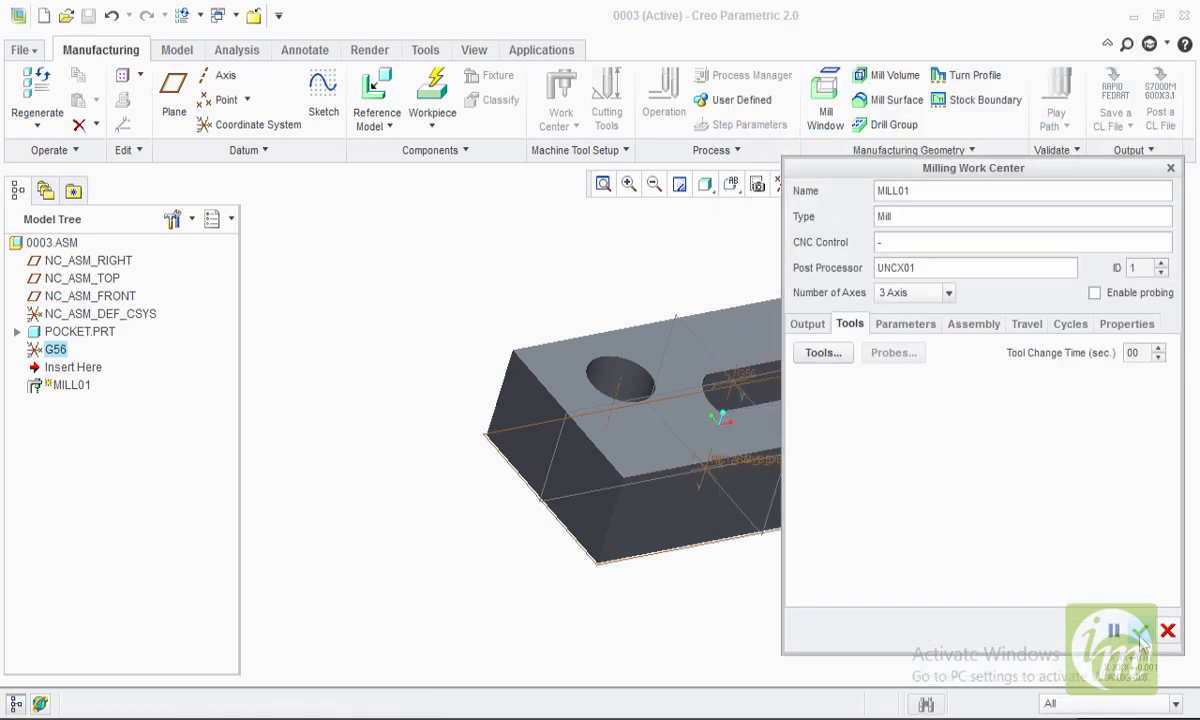
{"action": "left_click", "coordinate": [1141, 636]}
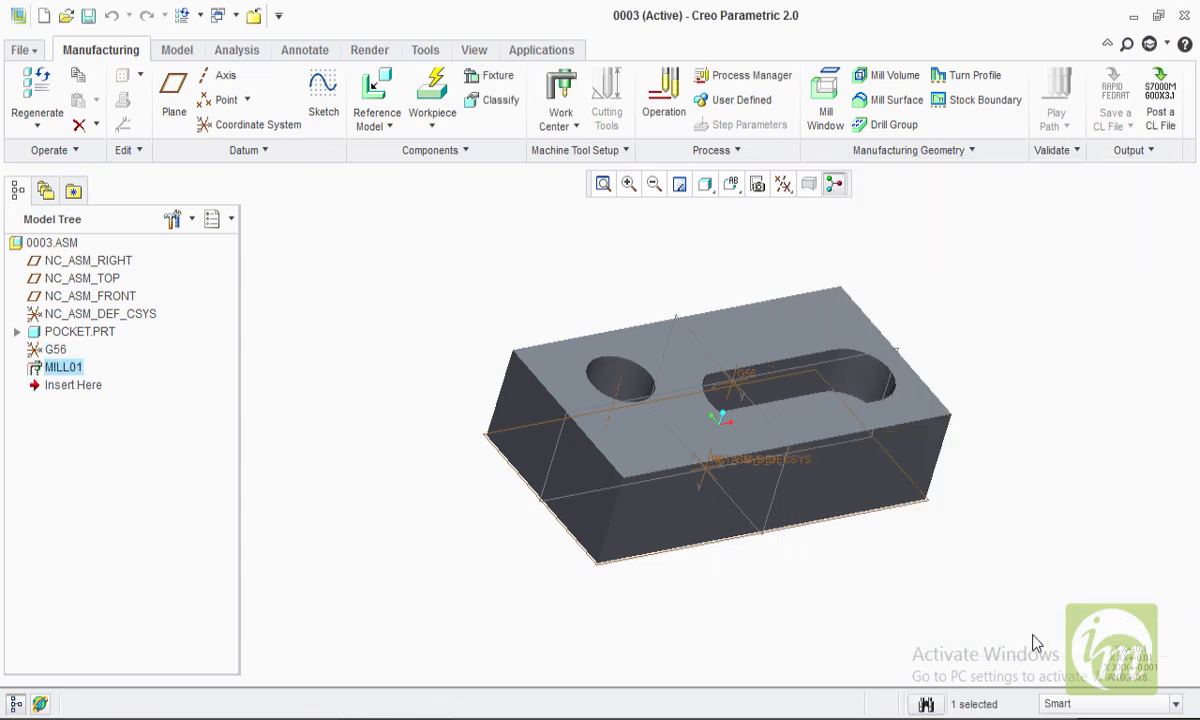
Step: Start a new operation on MILL01 with G56 as its coordinate system
{"action": "left_click", "coordinate": [664, 100]}
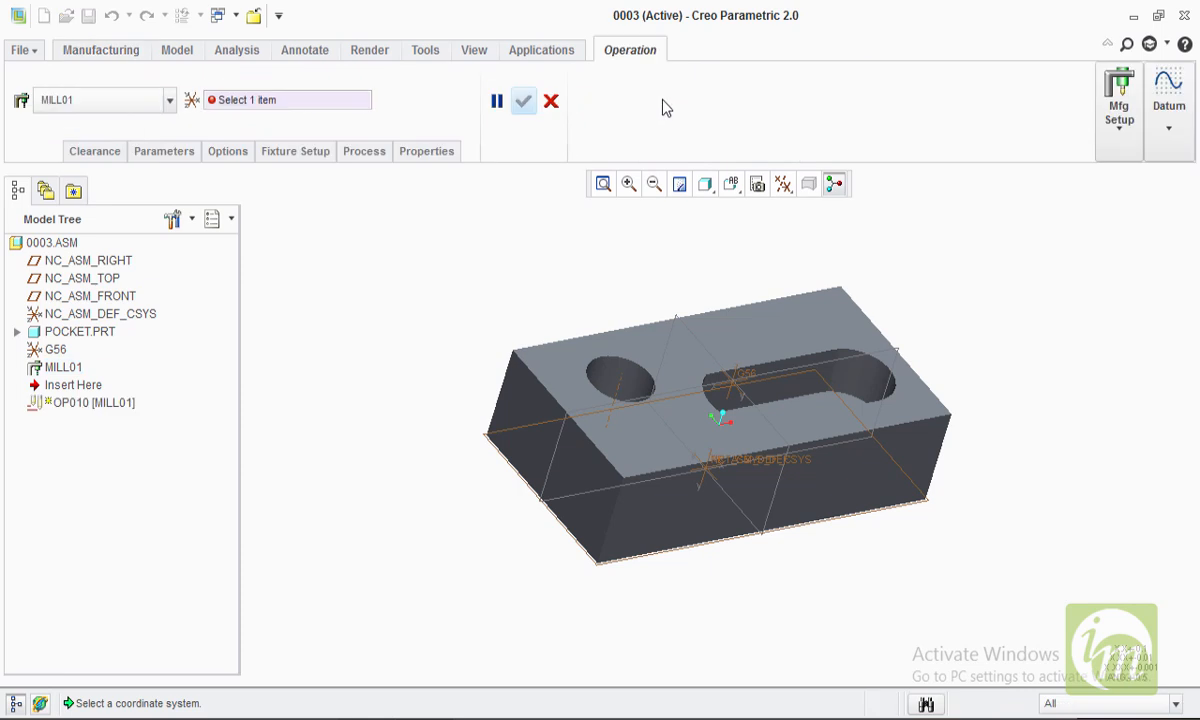
{"action": "left_click", "coordinate": [248, 104]}
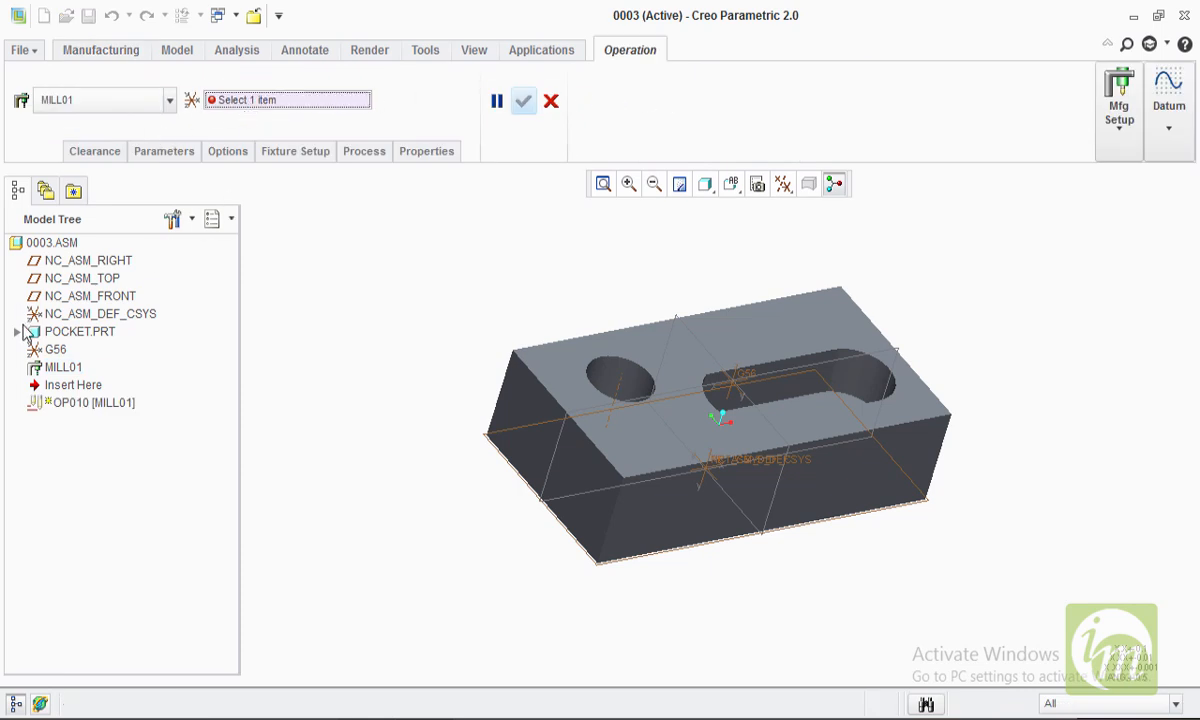
{"action": "left_click", "coordinate": [48, 350]}
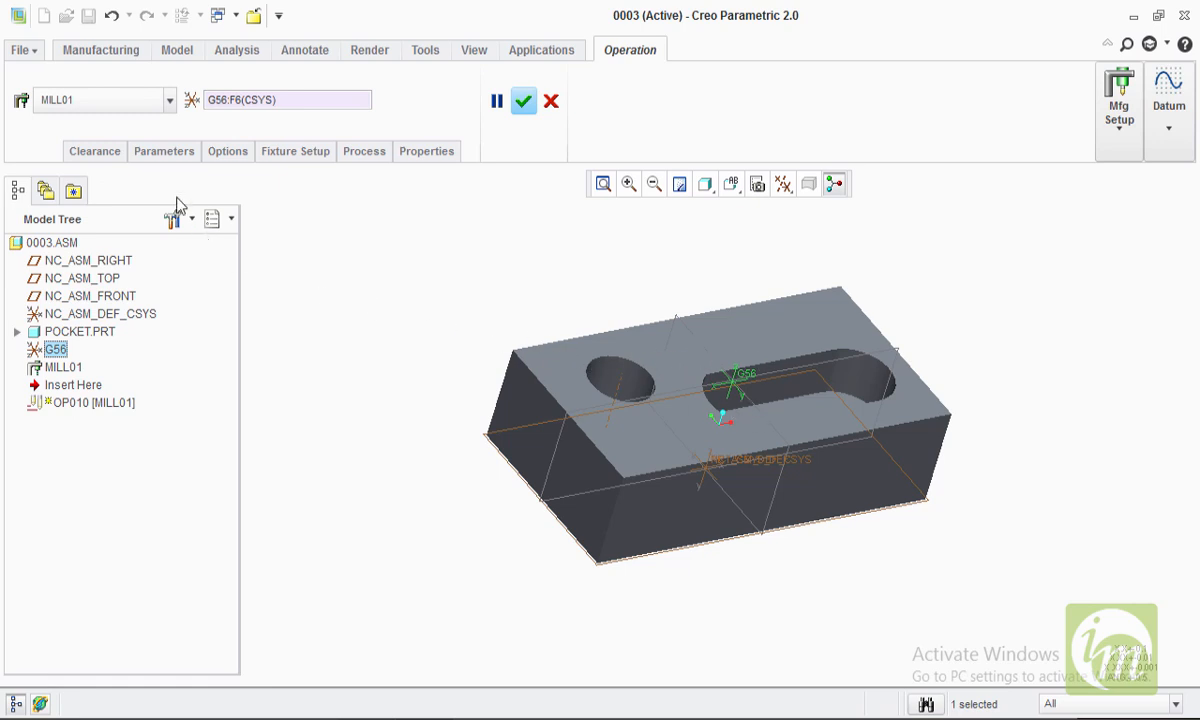
Step: Set the operation's retract type to Plane and reference the pocketed top face of the part
{"action": "left_click", "coordinate": [100, 155]}
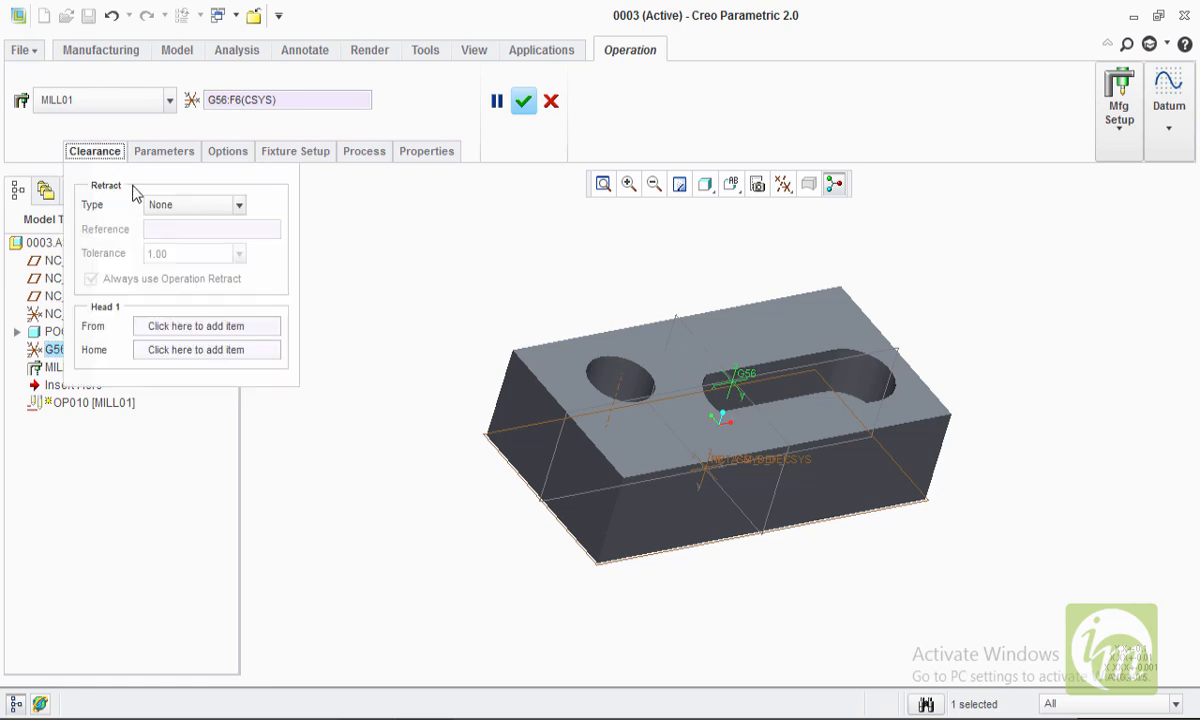
{"action": "left_click", "coordinate": [217, 206]}
{"action": "left_click", "coordinate": [202, 226]}
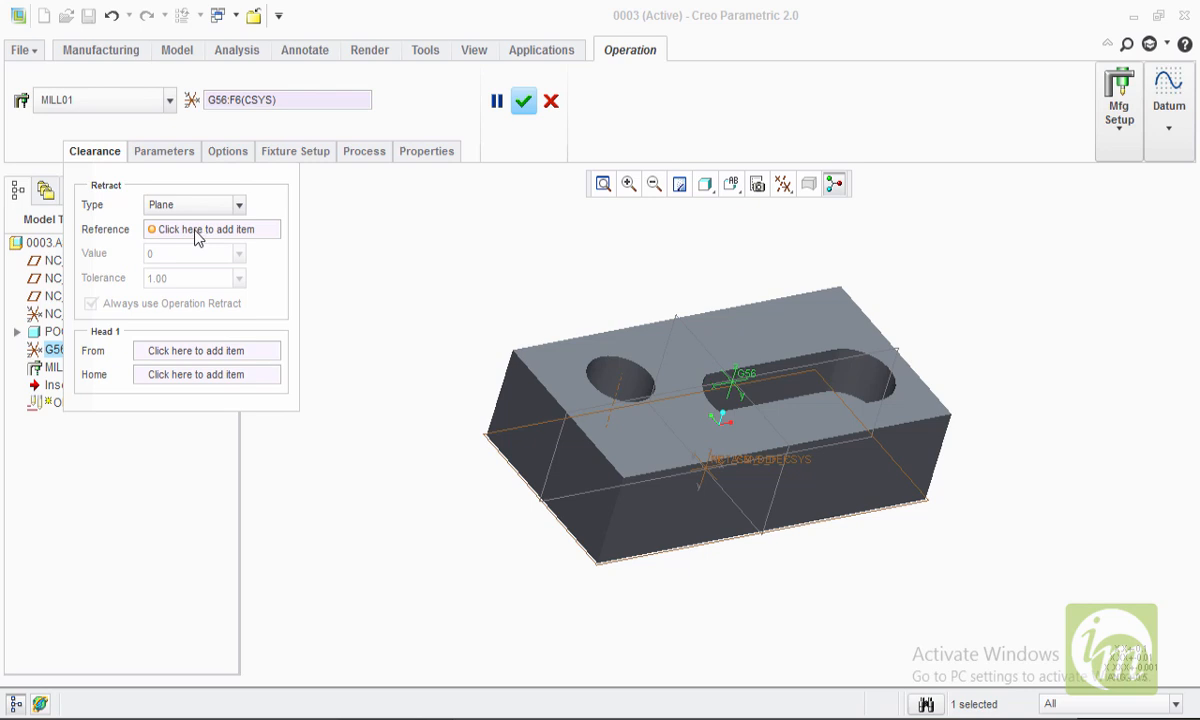
{"action": "left_click", "coordinate": [200, 230]}
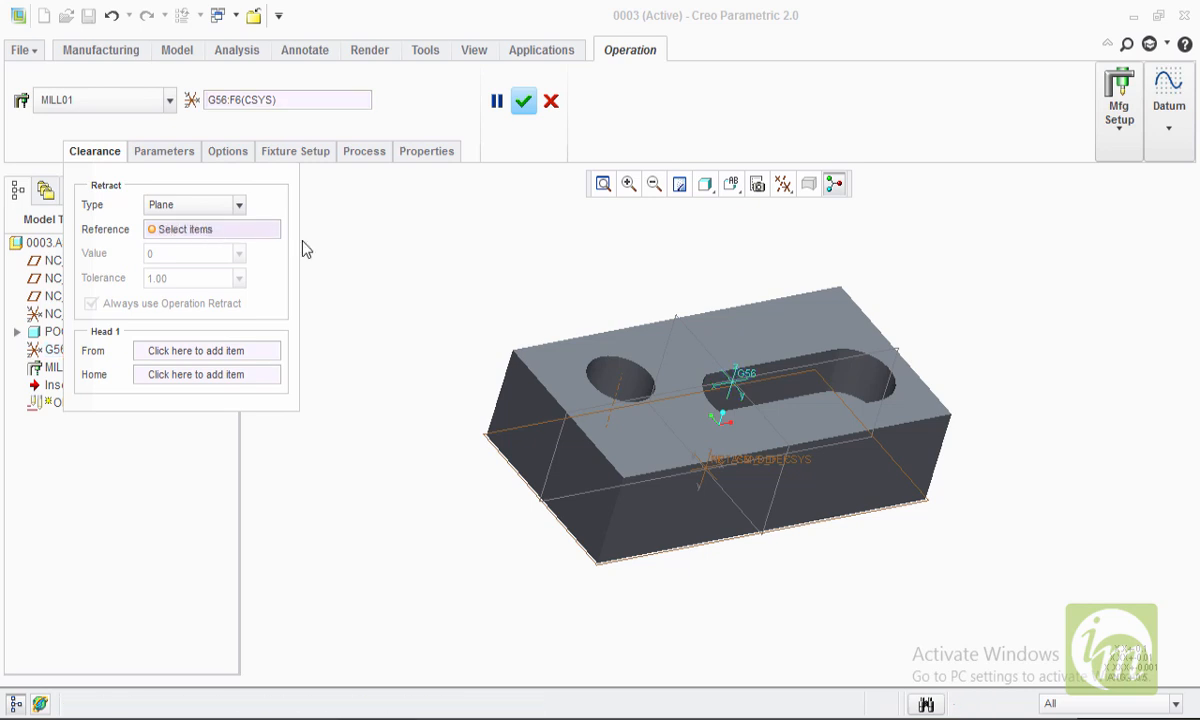
{"action": "left_click", "coordinate": [550, 352]}
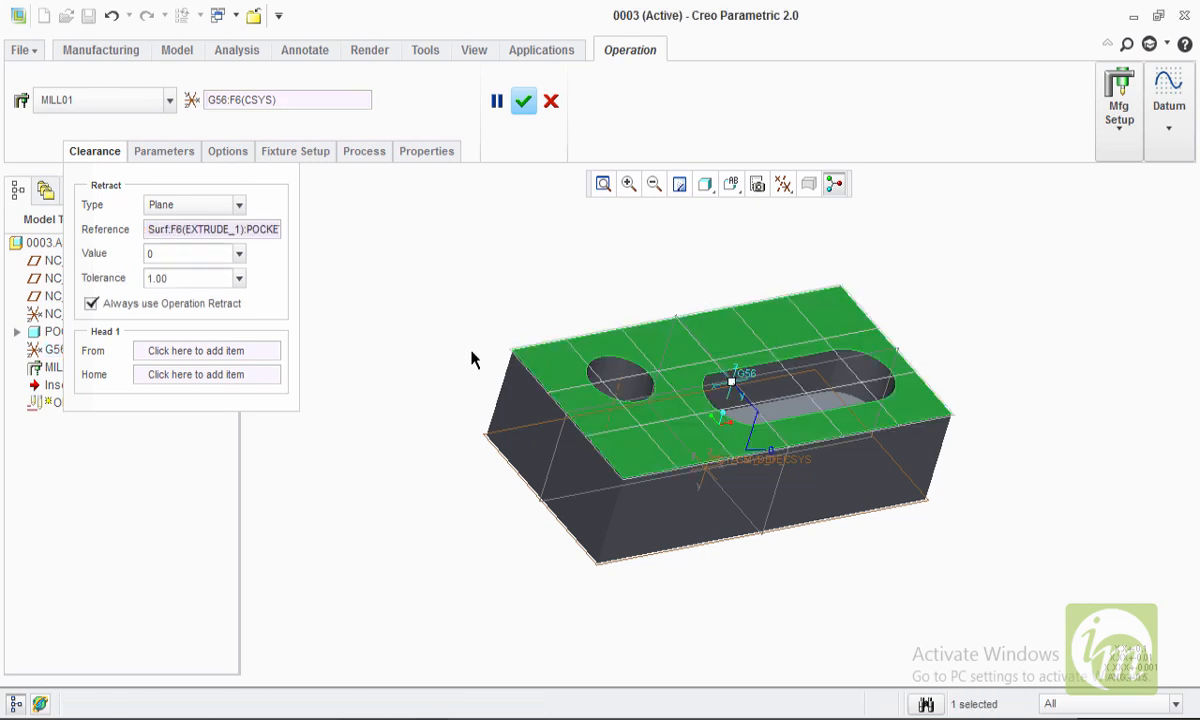
Step: Set the retract value to 0.1 and the tolerance to 0.05, and finish the operation
{"action": "left_click", "coordinate": [178, 254]}
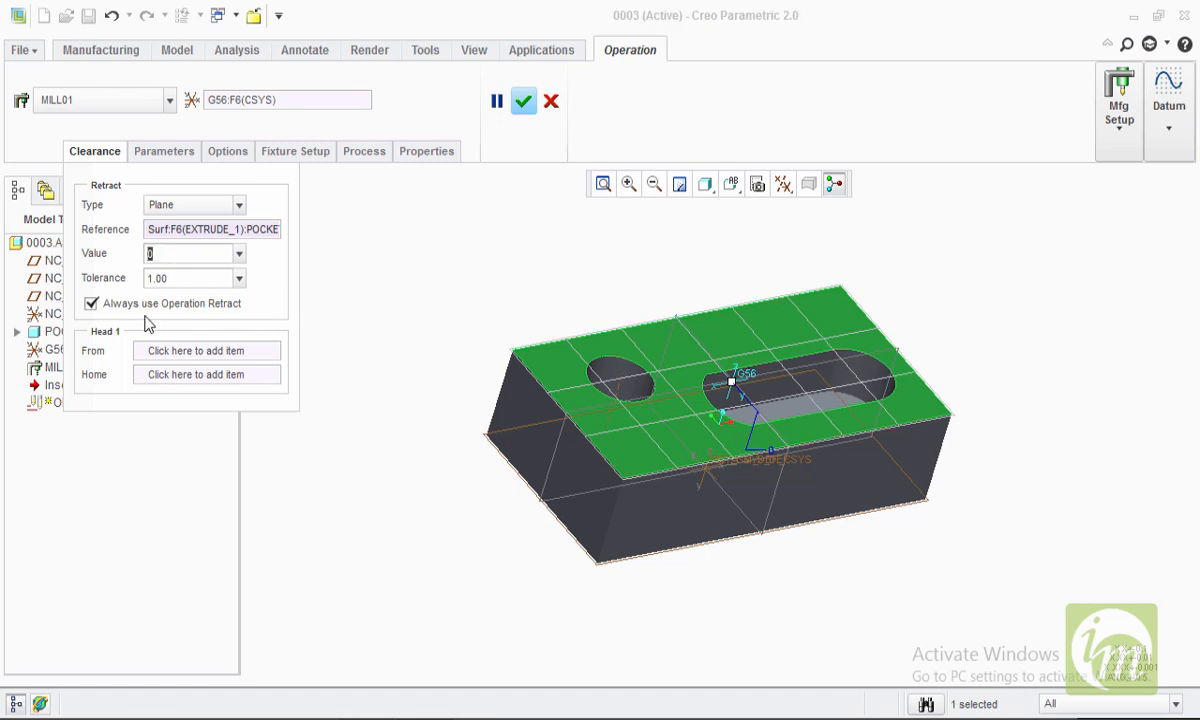
{"action": "type", "text": "0.1"}
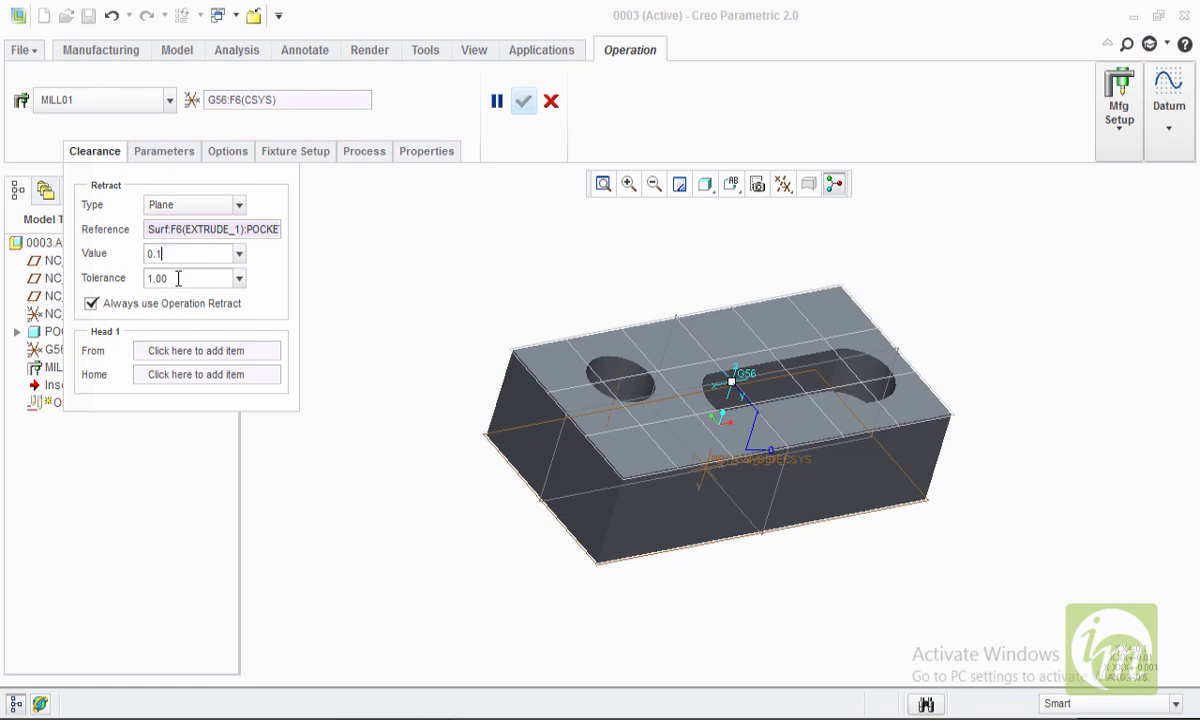
{"action": "left_click", "coordinate": [178, 279]}
{"action": "type", "text": "0.0"}
{"action": "left_click", "coordinate": [353, 253]}
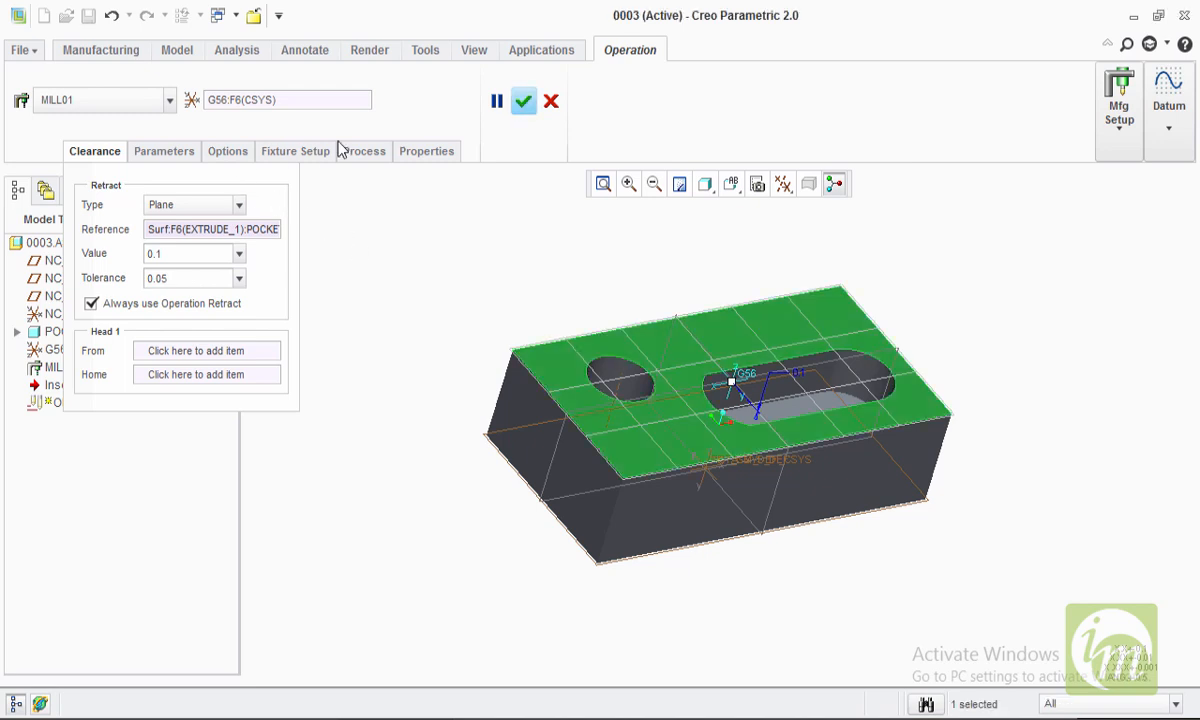
{"action": "left_click", "coordinate": [524, 102]}
Step: Start a Volume Rough sequence that uses a mill volume instead of a window, and accept end mill T0001 as its tool
{"action": "middle_click_drag", "start_coordinate": [369, 278], "coordinate": [498, 343]}
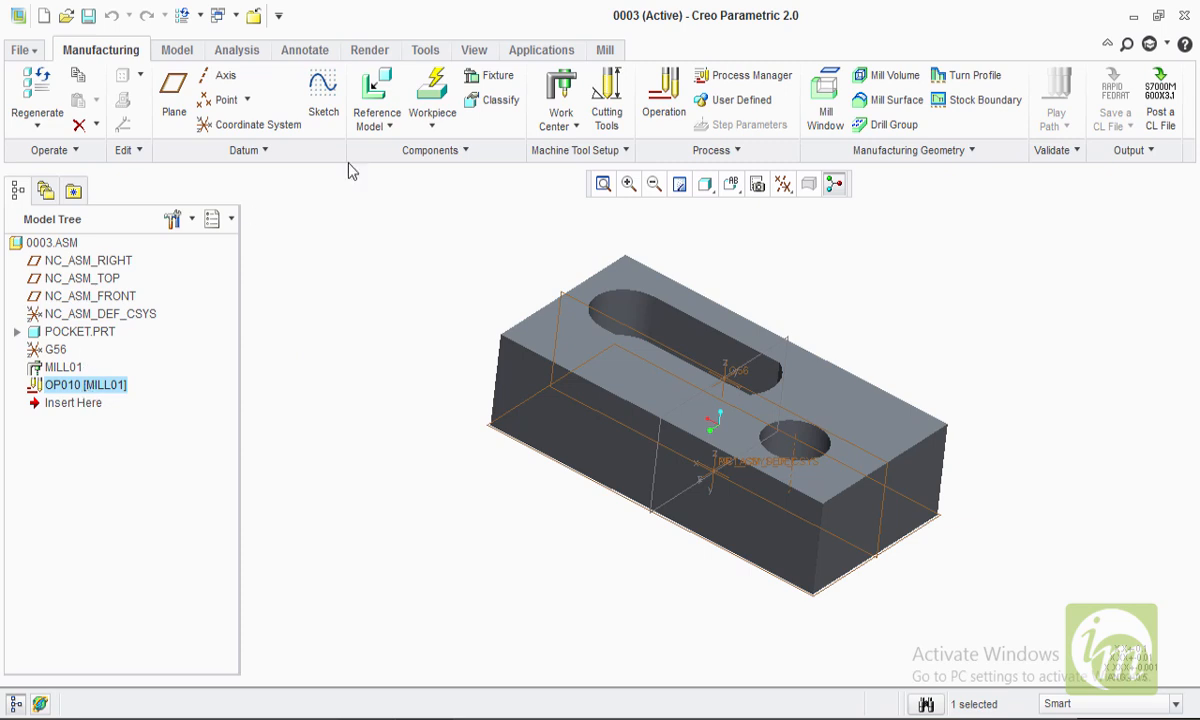
{"action": "left_click", "coordinate": [603, 52]}
{"action": "middle_click_drag", "start_coordinate": [477, 289], "coordinate": [518, 278]}
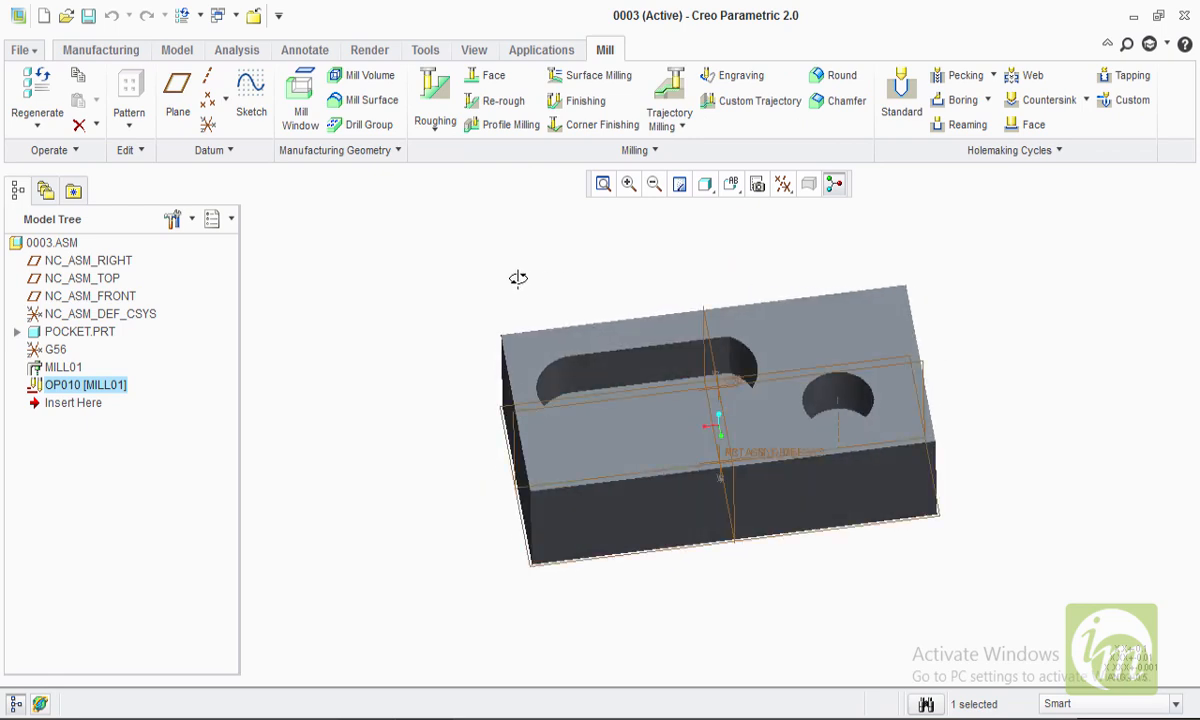
{"action": "left_click", "coordinate": [437, 138]}
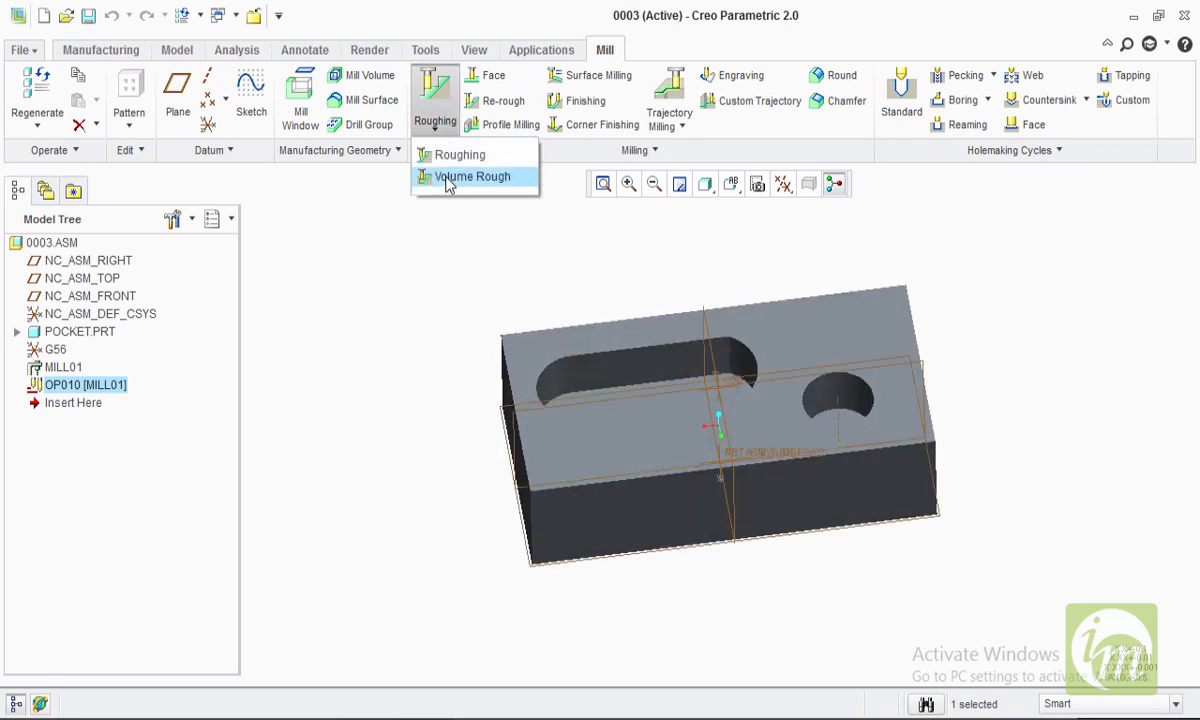
{"action": "left_click", "coordinate": [462, 176]}
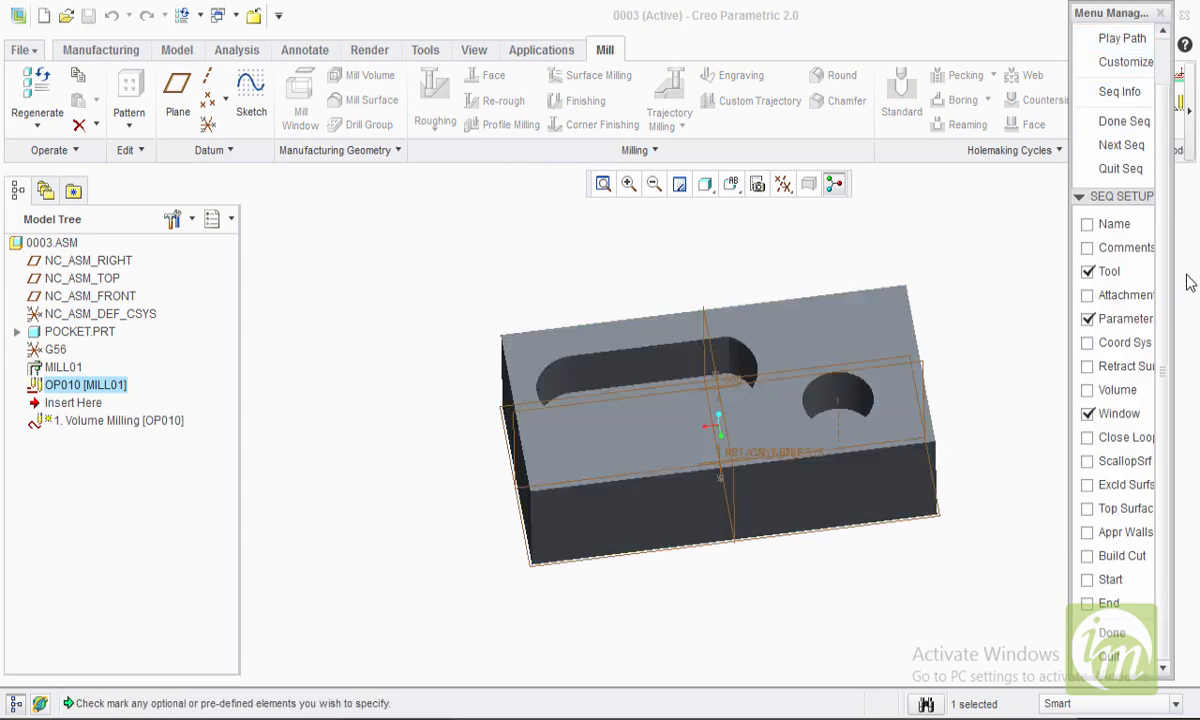
{"action": "left_click", "coordinate": [1088, 391]}
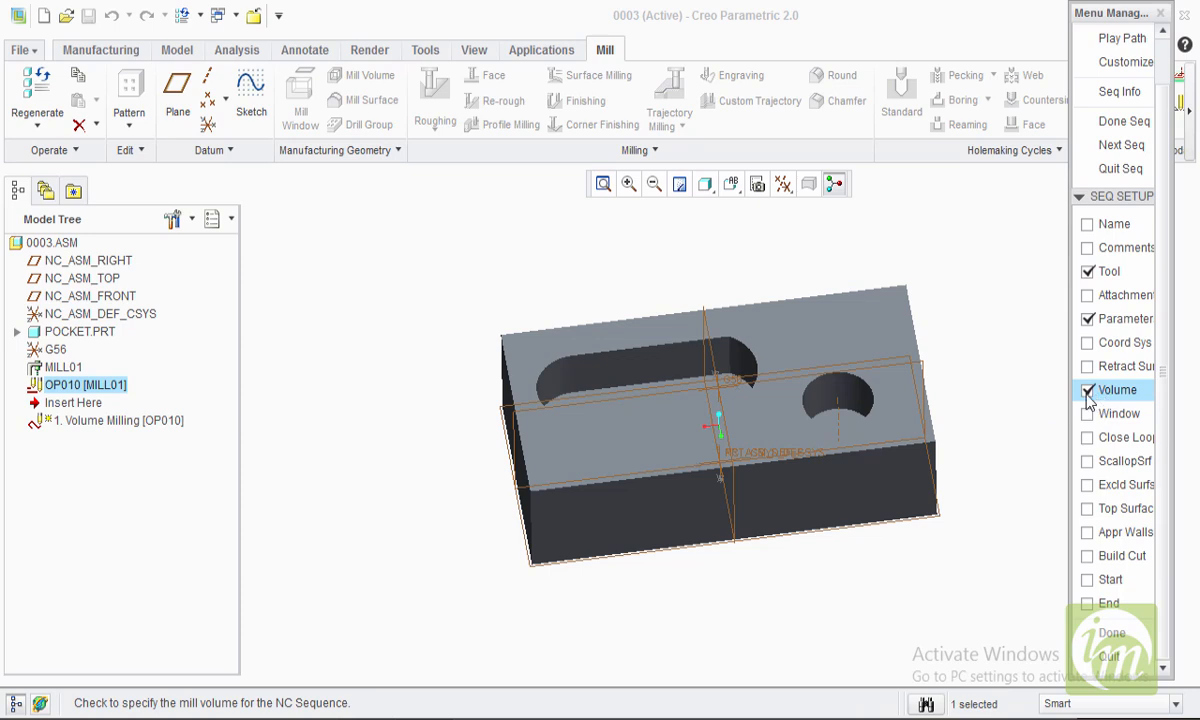
{"action": "left_click", "coordinate": [1109, 640]}
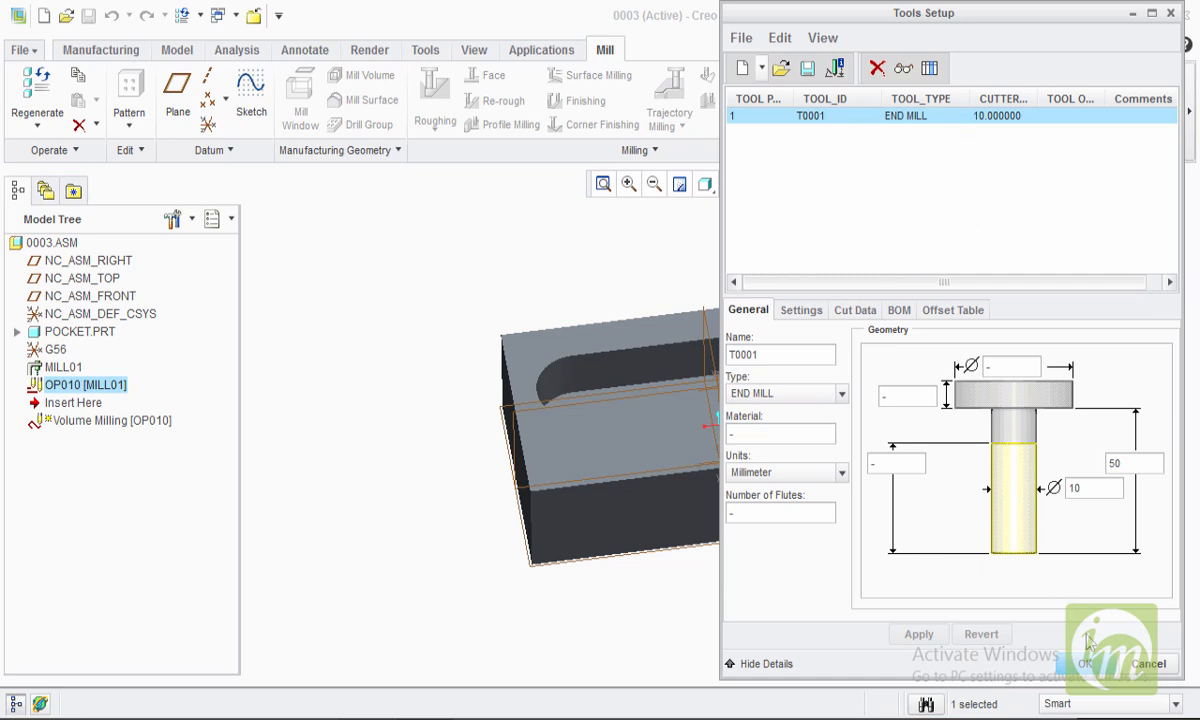
{"action": "left_click", "coordinate": [1082, 664]}
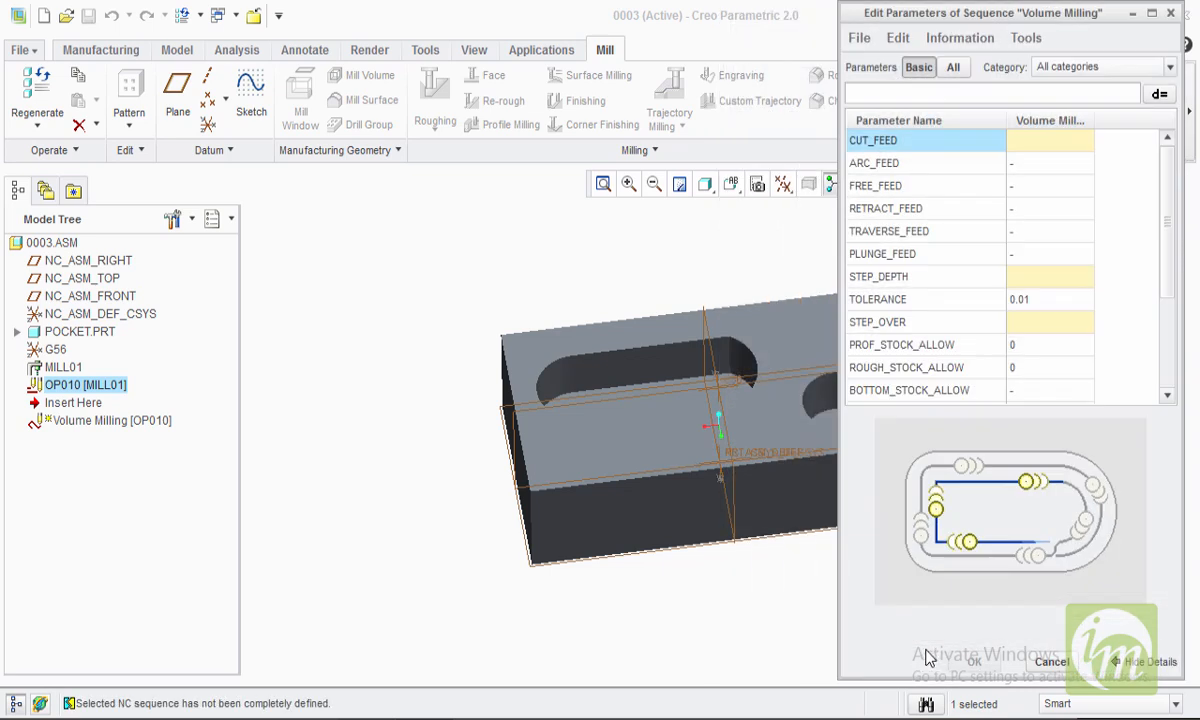
Step: Set the volume milling parameters CUT_FEED to 200, STEP_DEPTH to 0.1 and STEP_OVER to 0.1
{"action": "left_click", "coordinate": [1037, 145]}
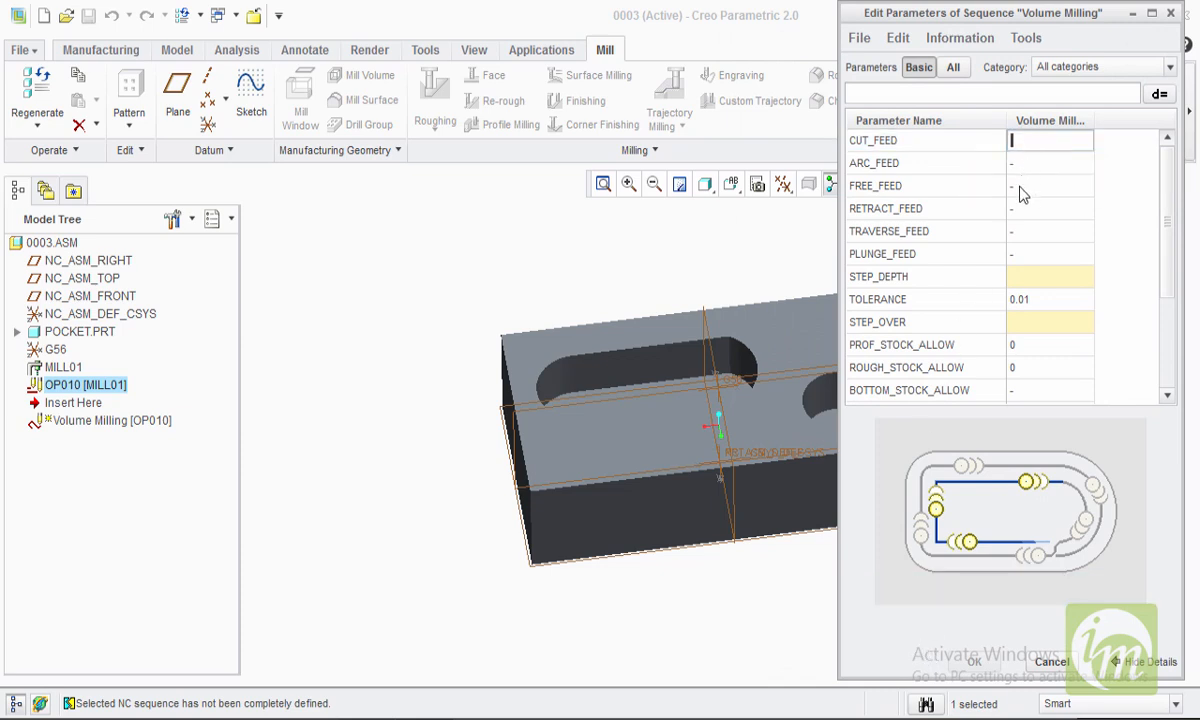
{"action": "type", "text": "200"}
{"action": "left_click", "coordinate": [1020, 278]}
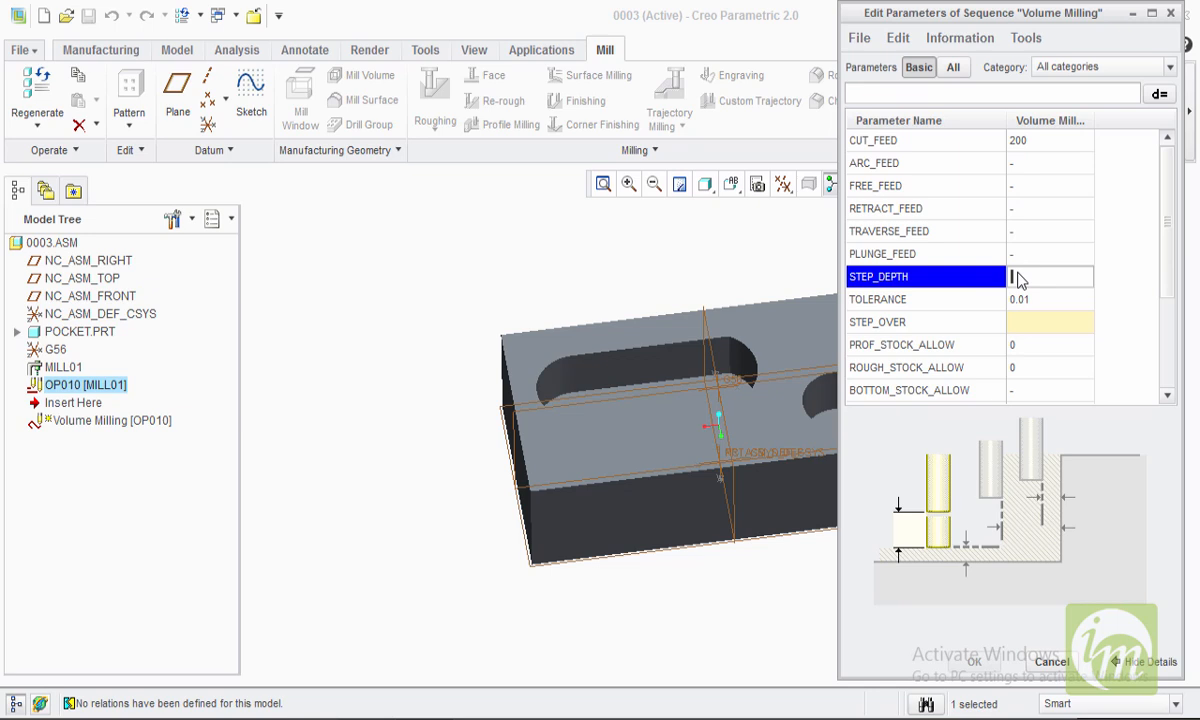
{"action": "type", "text": "0.1"}
{"action": "left_click", "coordinate": [1027, 326]}
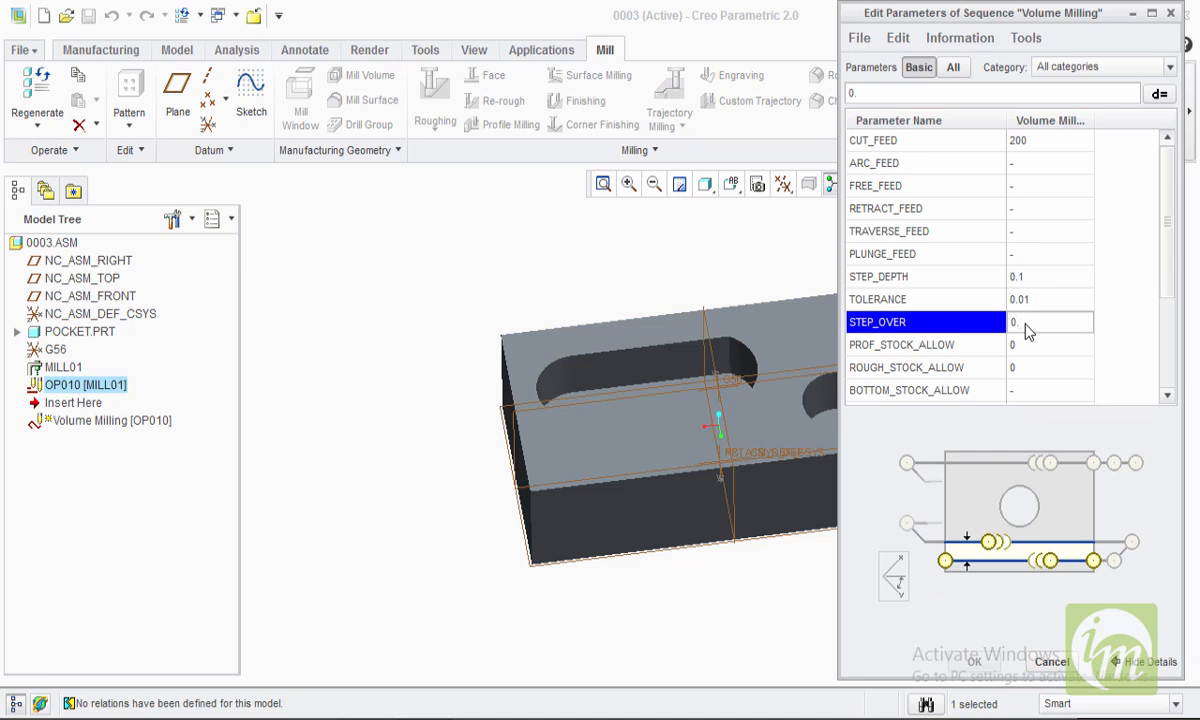
Step: Set CLEAR_DIST to 1 and SPINDLE_SPEED to 500, and accept the sequence parameters
{"action": "left_click", "coordinate": [1167, 395]}
{"action": "left_click", "coordinate": [1168, 396]}
{"action": "left_click", "coordinate": [1168, 396]}
{"action": "left_click", "coordinate": [1168, 396]}
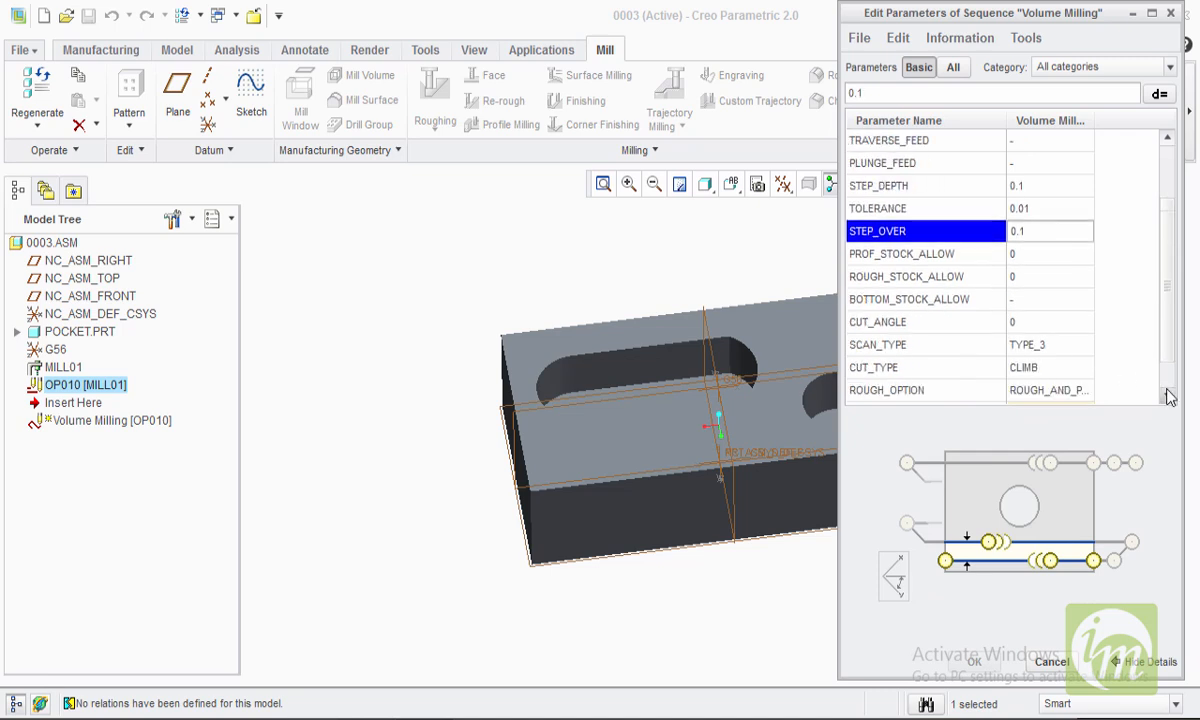
{"action": "left_click", "coordinate": [1168, 396]}
{"action": "left_click", "coordinate": [1049, 345]}
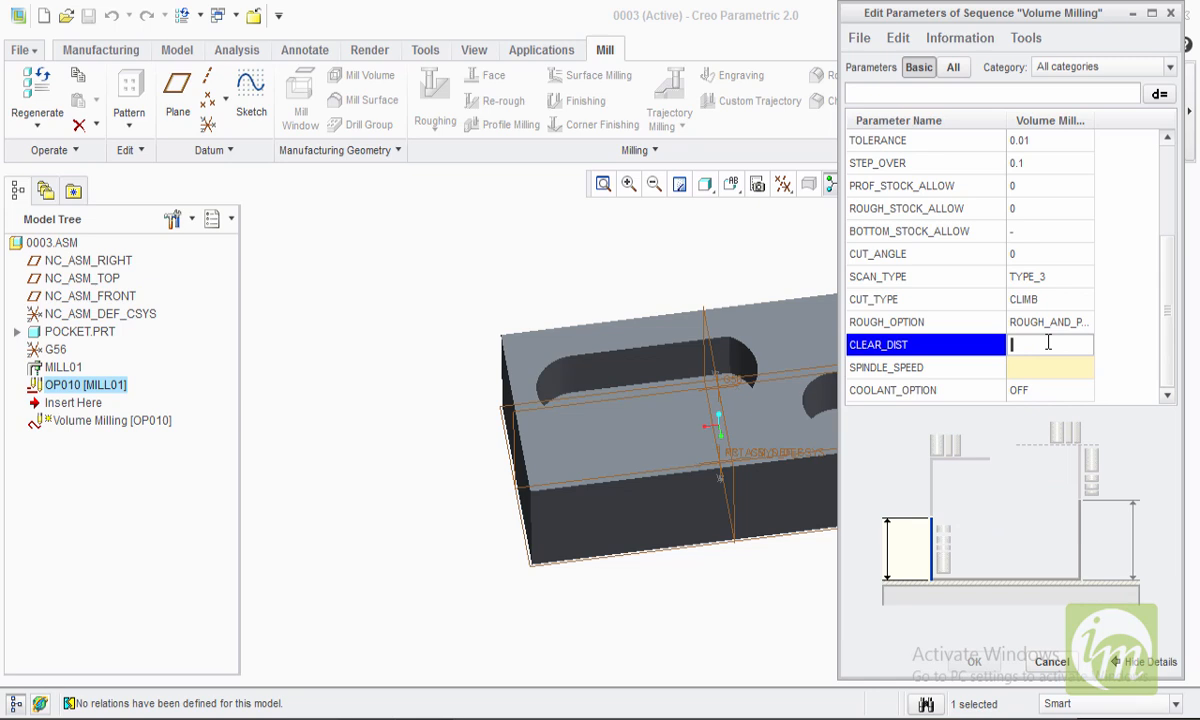
{"action": "type", "text": "1"}
{"action": "left_click", "coordinate": [1038, 369]}
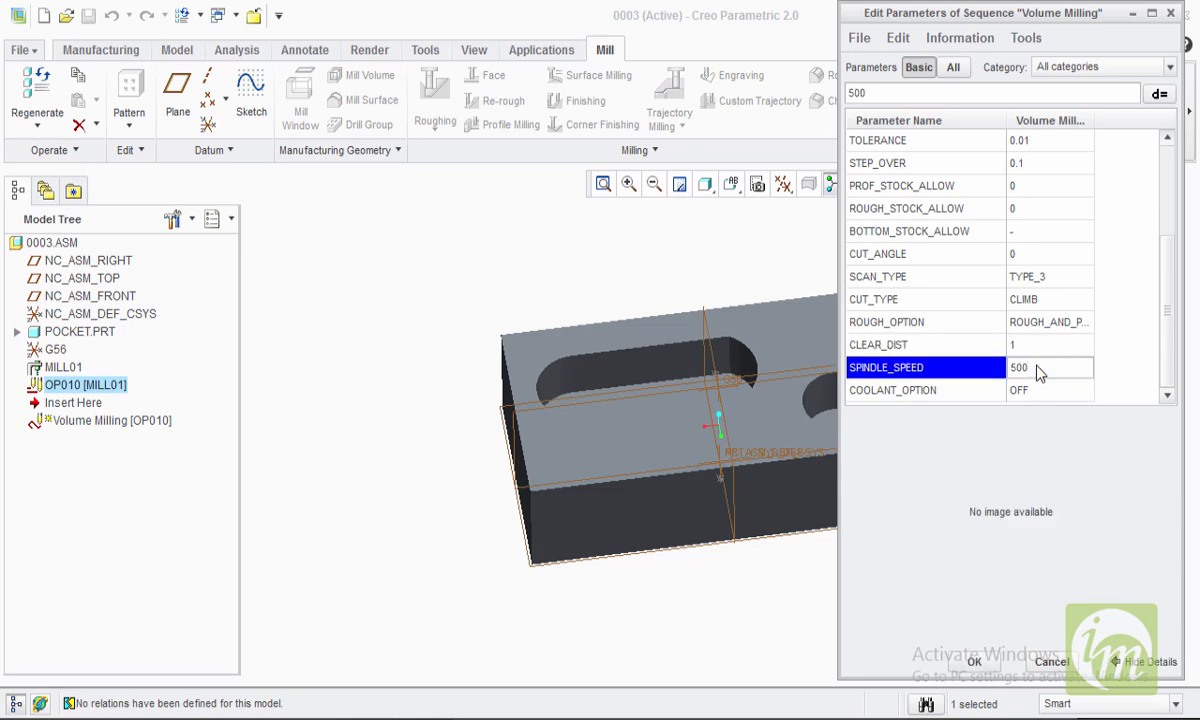
{"action": "left_click", "coordinate": [975, 661]}
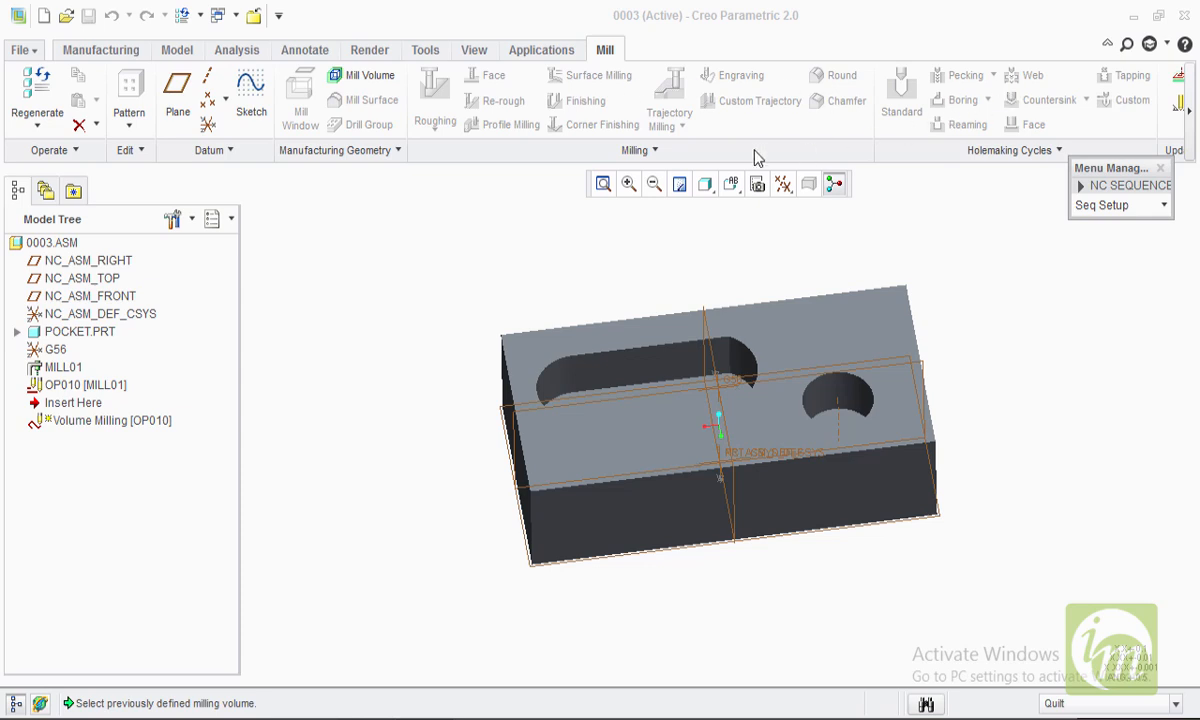
Step: Start a mill volume for the sequence and open a new sketch on the pocketed top face
{"action": "left_click", "coordinate": [364, 78]}
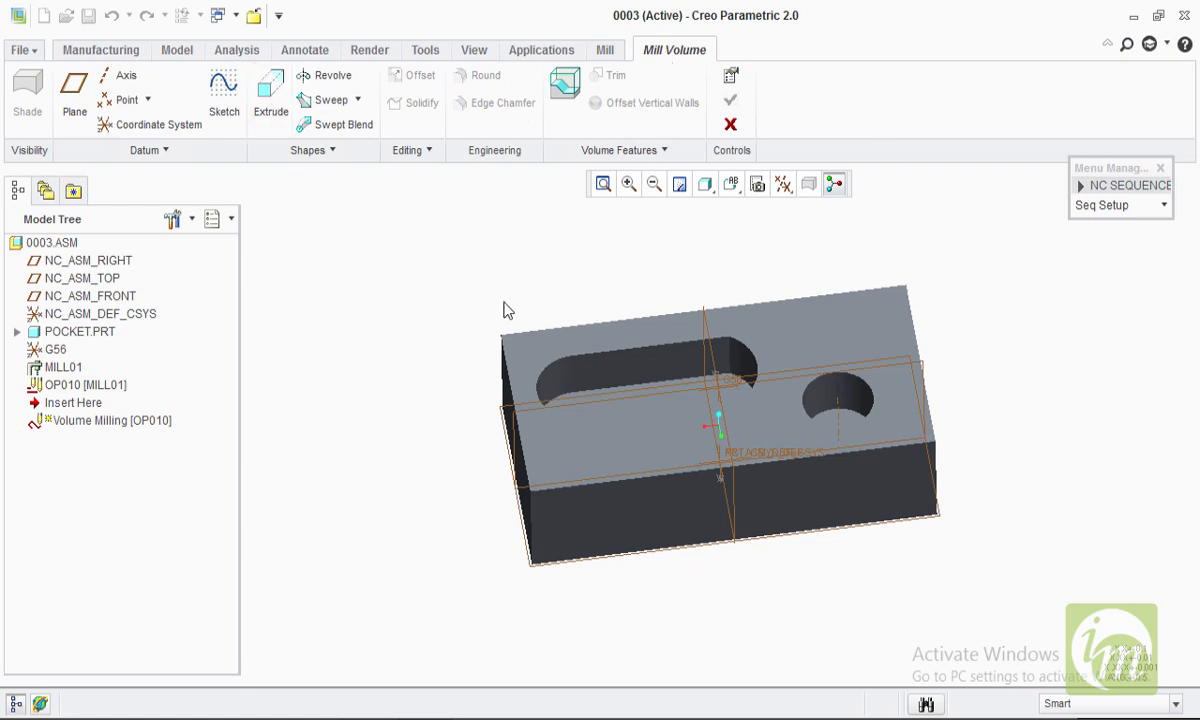
{"action": "mouse_move", "coordinate": [535, 303]}
{"action": "middle_mouse_down"}
{"action": "mouse_move", "coordinate": [576, 294]}
{"action": "mouse_move", "coordinate": [549, 348]}
{"action": "middle_mouse_up"}
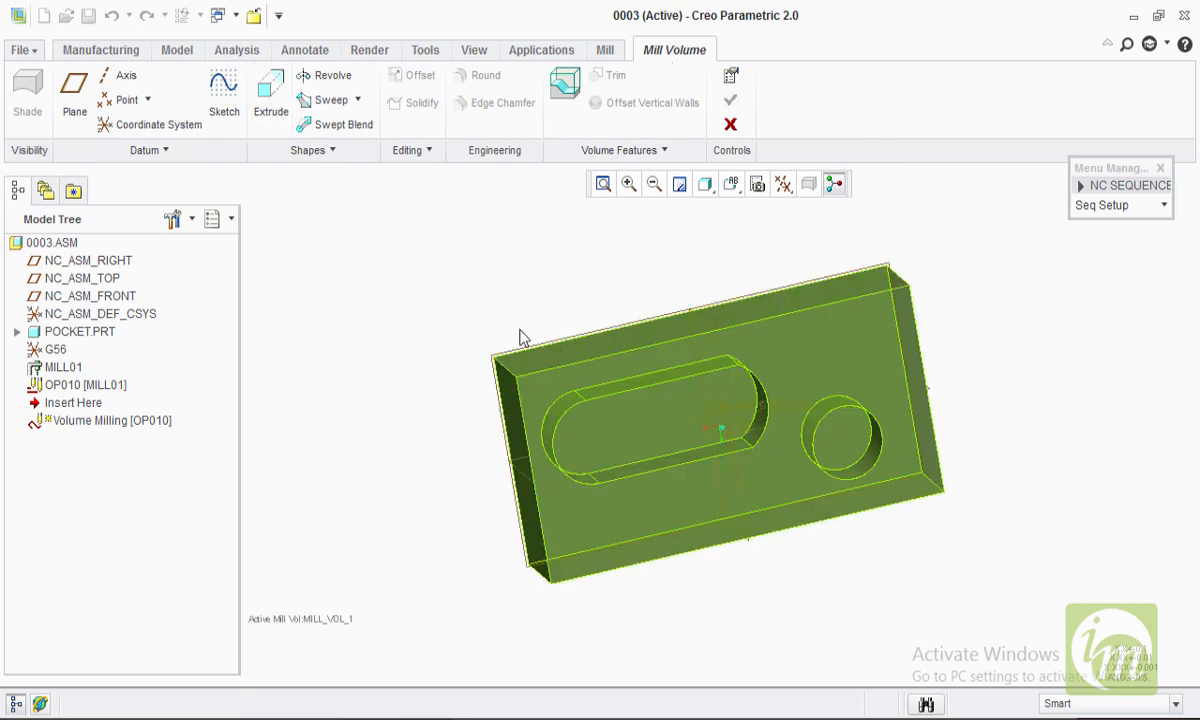
{"action": "middle_click_drag", "start_coordinate": [471, 279], "coordinate": [555, 348]}
{"action": "left_click", "coordinate": [224, 100]}
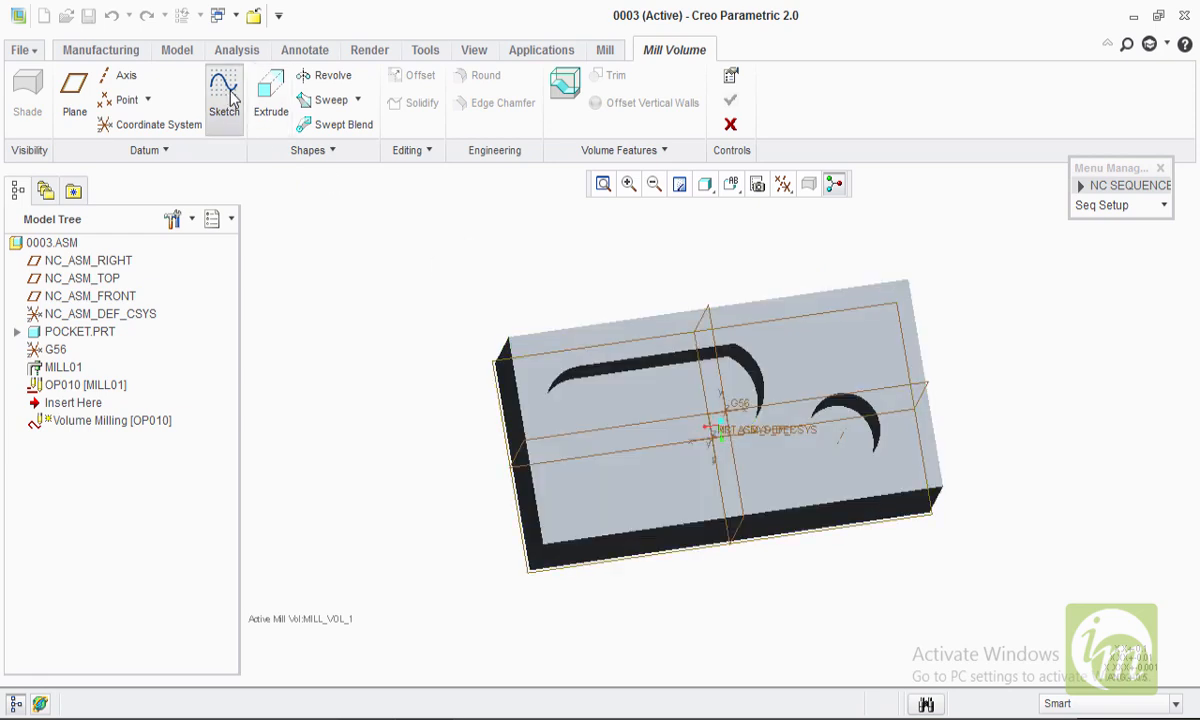
{"action": "left_click", "coordinate": [577, 358]}
{"action": "left_click", "coordinate": [1089, 408]}
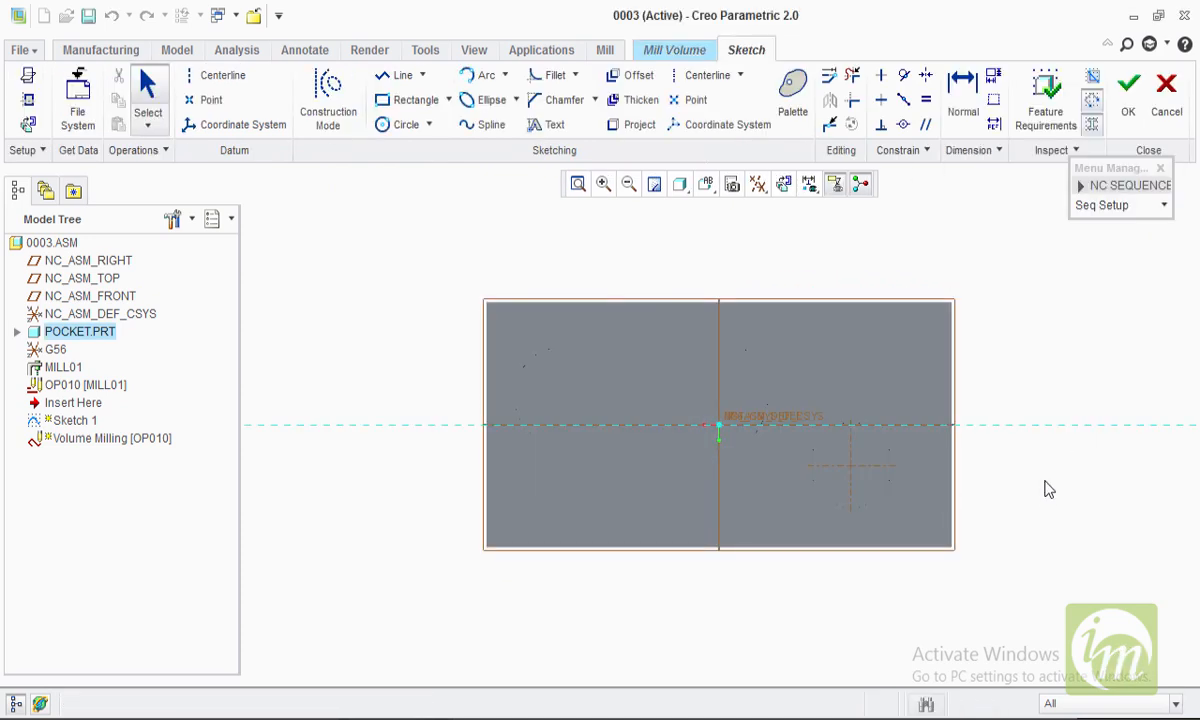
Step: Add the four outer side faces of the pocket part as sketch references
{"action": "right_click", "coordinate": [1040, 344]}
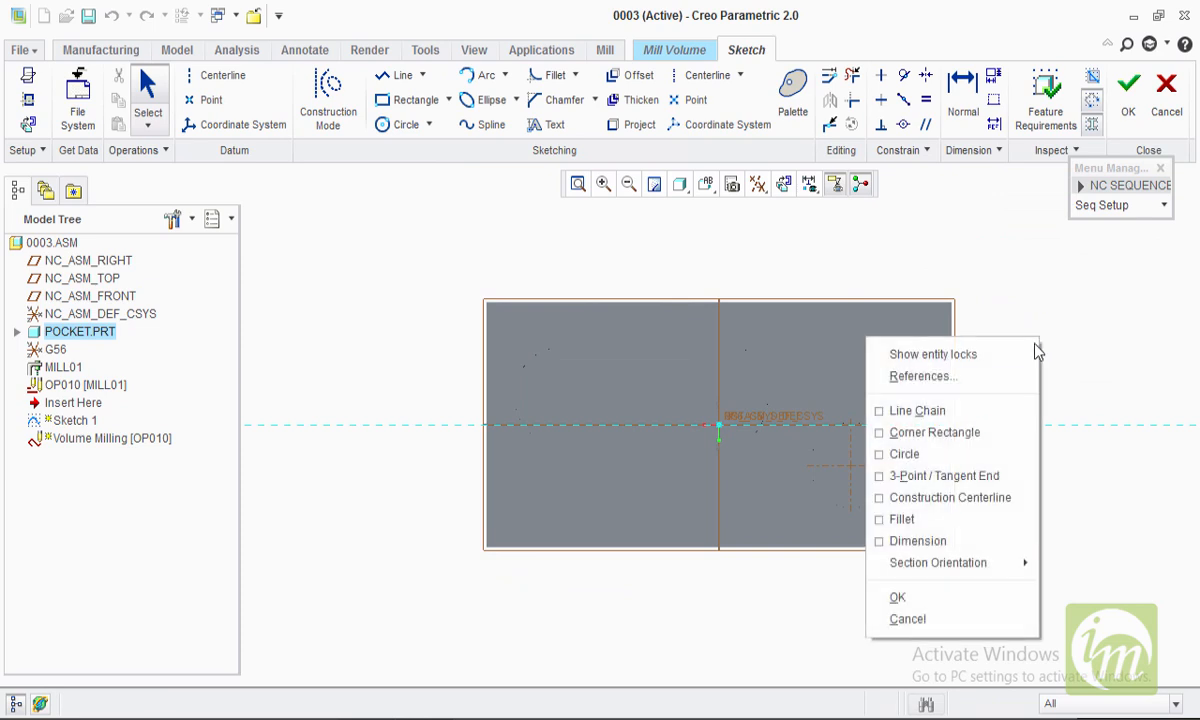
{"action": "left_click", "coordinate": [1012, 377]}
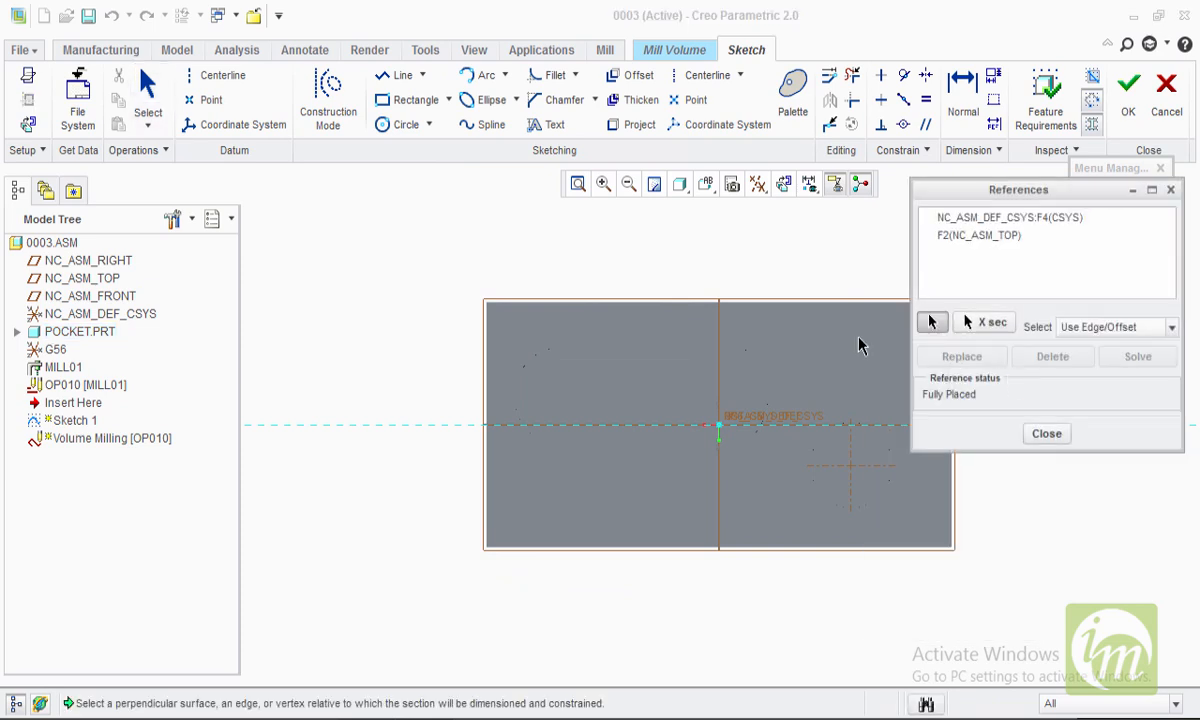
{"action": "left_click", "coordinate": [792, 306]}
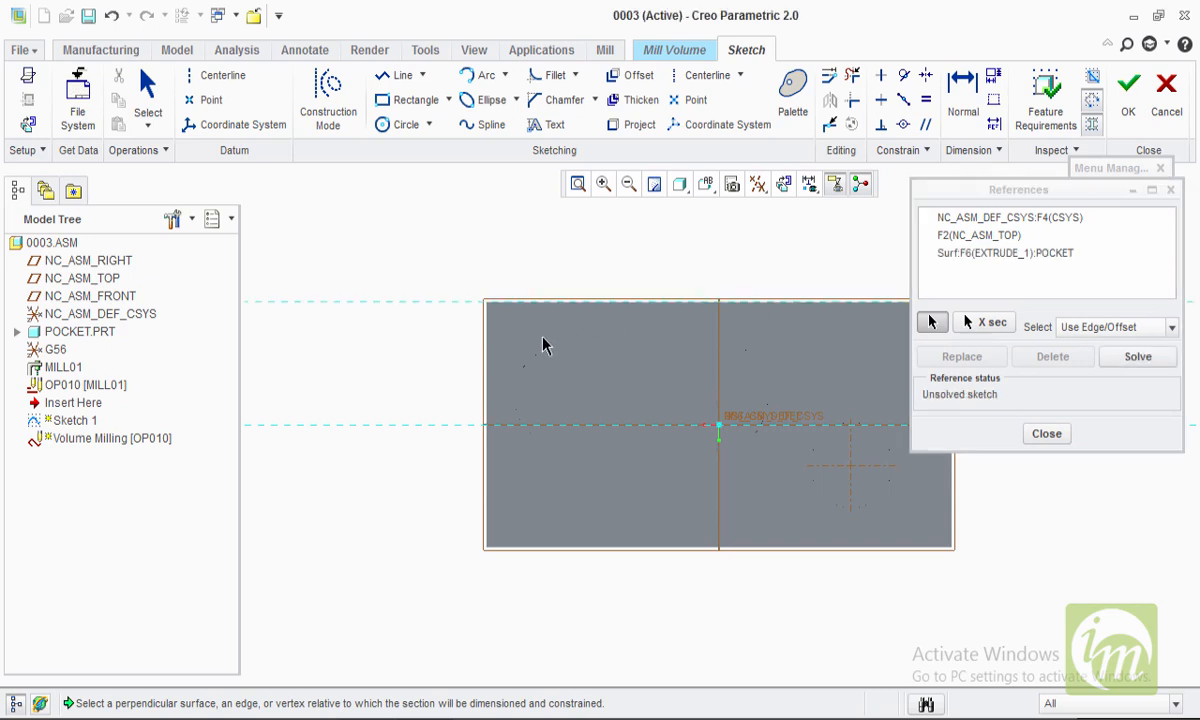
{"action": "left_click", "coordinate": [488, 365]}
{"action": "left_click", "coordinate": [605, 553]}
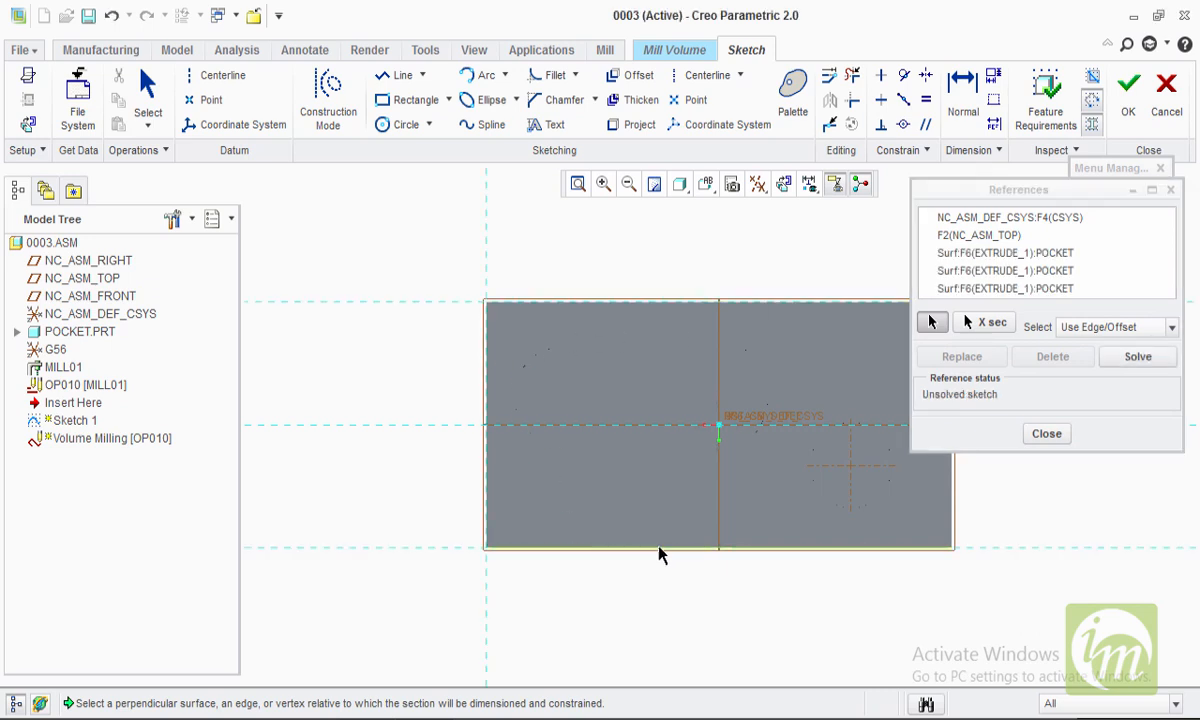
{"action": "left_click", "coordinate": [953, 518]}
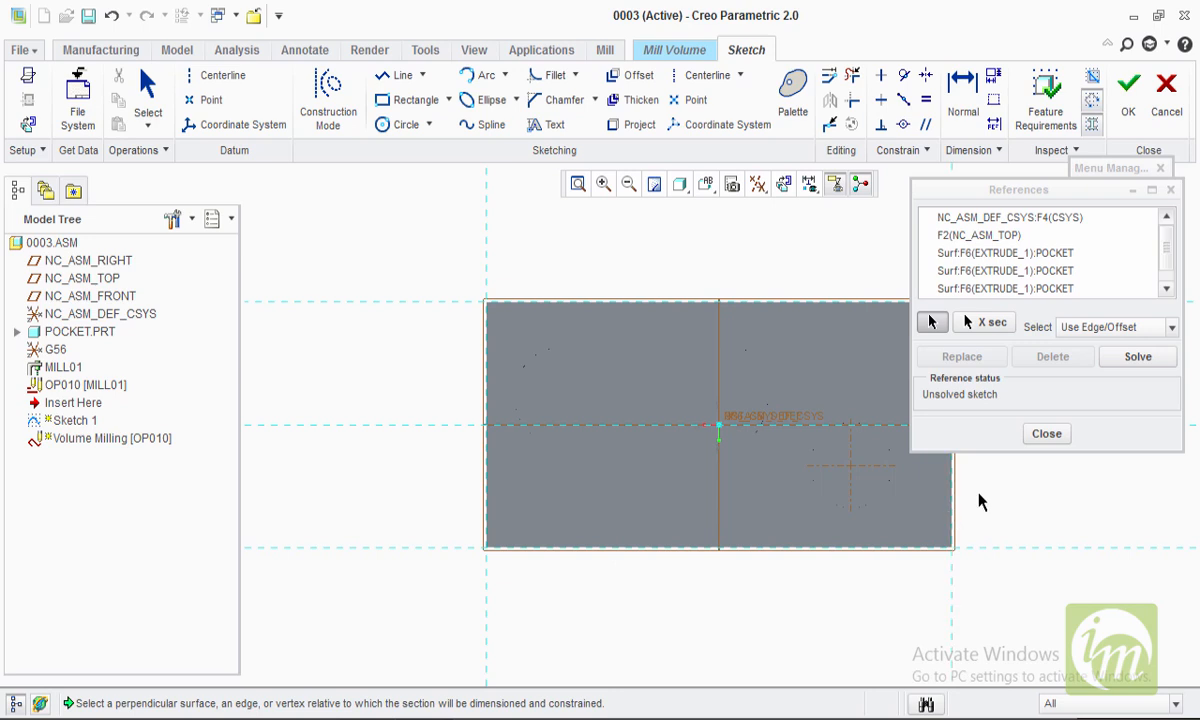
{"action": "left_click", "coordinate": [1046, 434]}
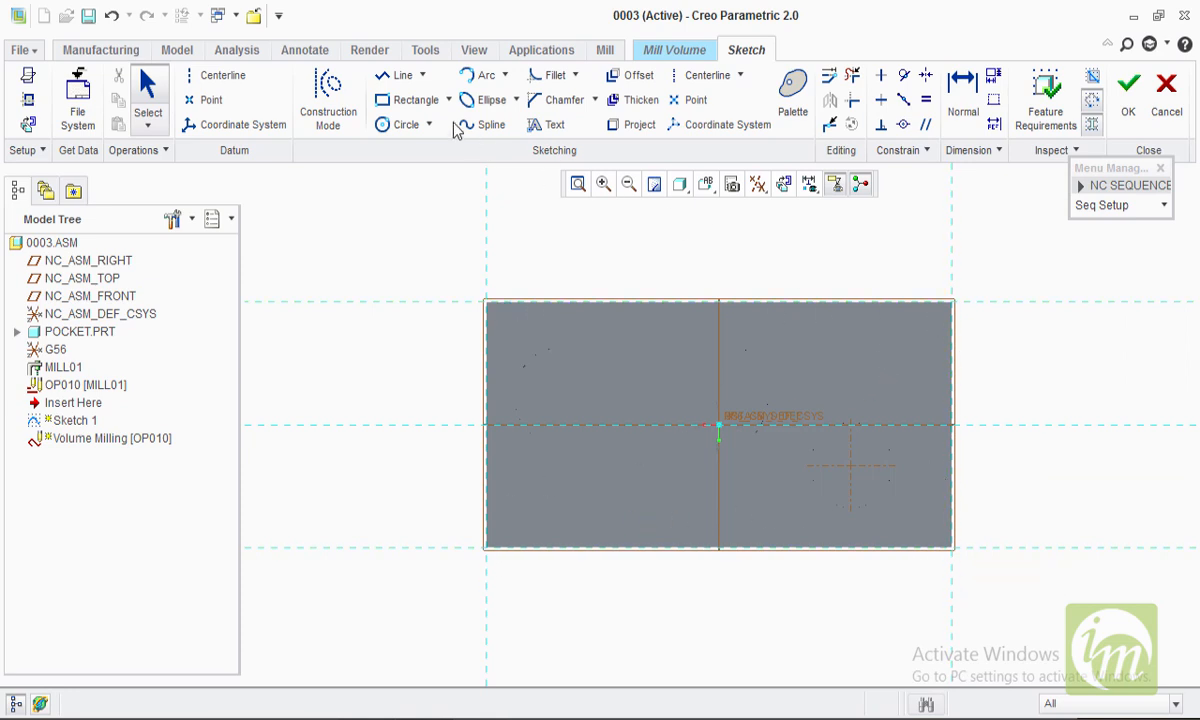
Step: Sketch a corner rectangle along the four outer references to cover the whole top face, and finish the sketch
{"action": "left_click", "coordinate": [400, 100]}
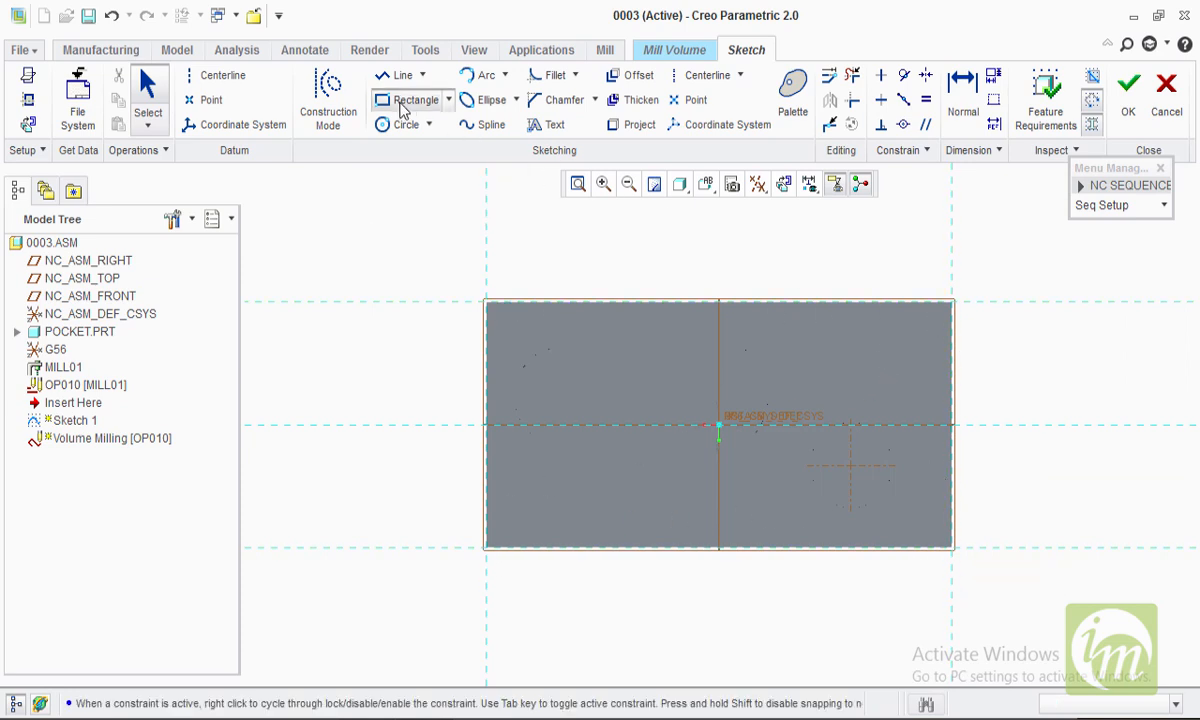
{"action": "left_click", "coordinate": [488, 547]}
{"action": "left_click", "coordinate": [950, 304]}
{"action": "middle_click_drag", "start_coordinate": [1056, 366], "coordinate": [1058, 343]}
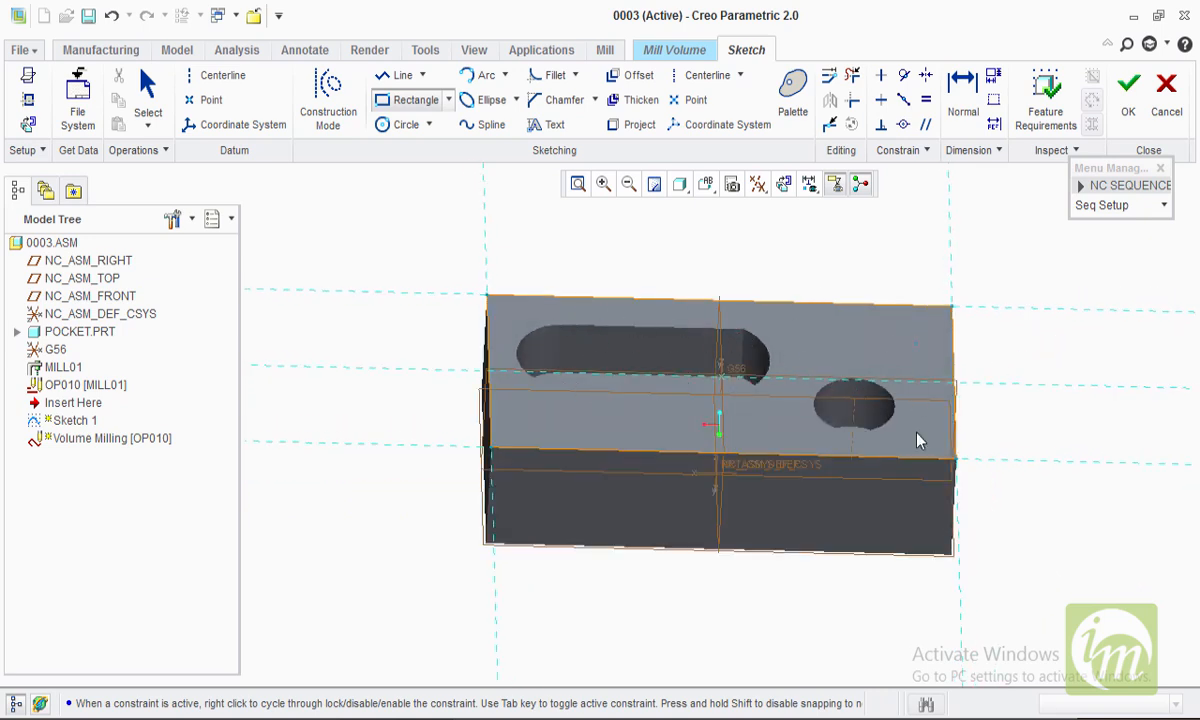
{"action": "middle_click_drag", "start_coordinate": [801, 450], "coordinate": [810, 413]}
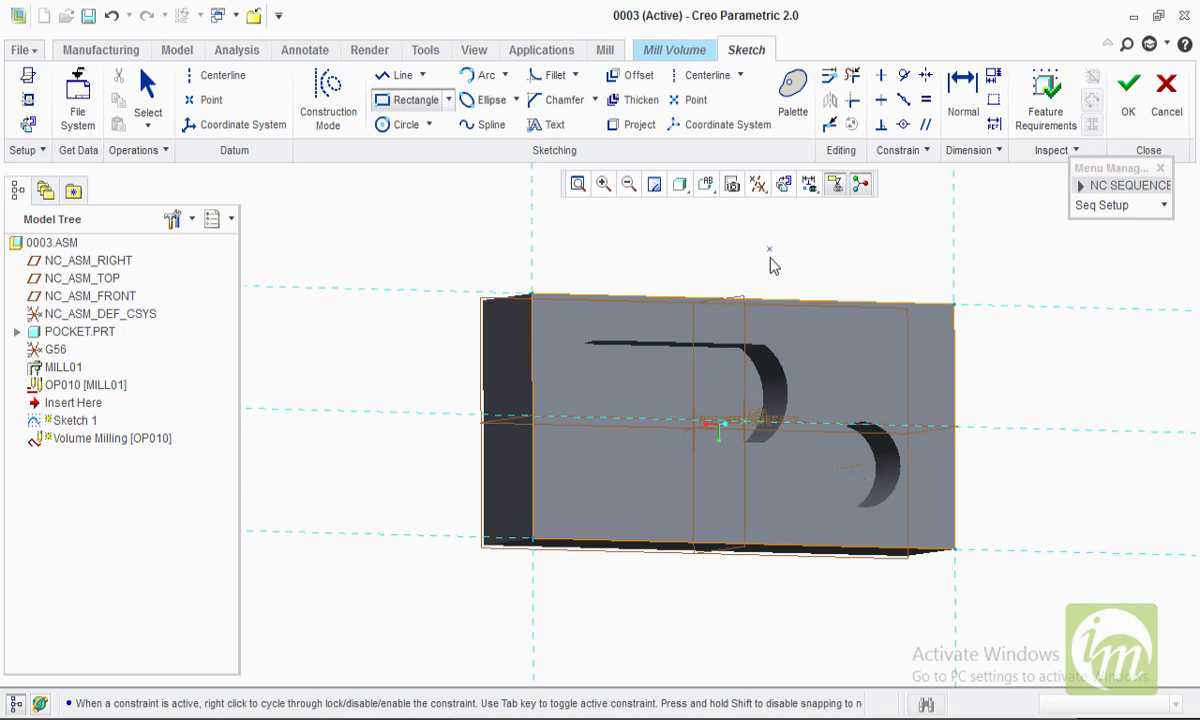
{"action": "left_click", "coordinate": [1128, 96]}
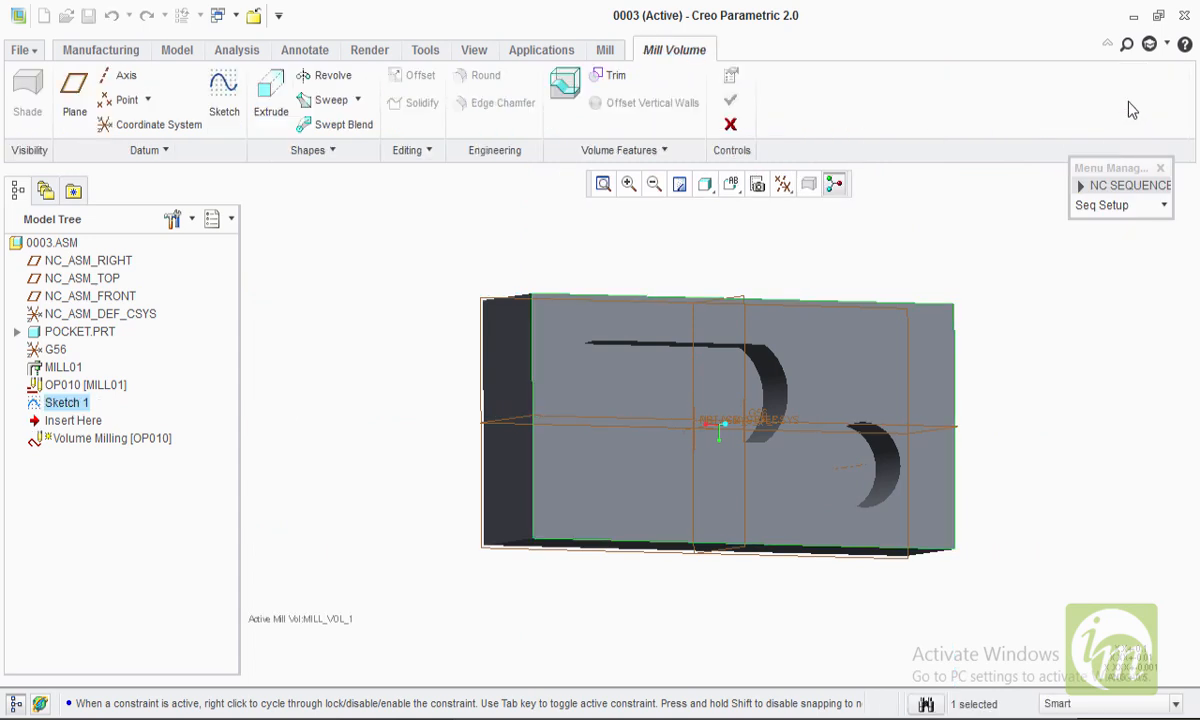
Step: Extrude the rectangle downward into the block to a depth of 30 as the mill volume, and accept the extrusion
{"action": "left_click", "coordinate": [280, 117]}
{"action": "mouse_move", "coordinate": [466, 348]}
{"action": "middle_mouse_down"}
{"action": "mouse_move", "coordinate": [488, 300]}
{"action": "mouse_move", "coordinate": [474, 331]}
{"action": "middle_mouse_up"}
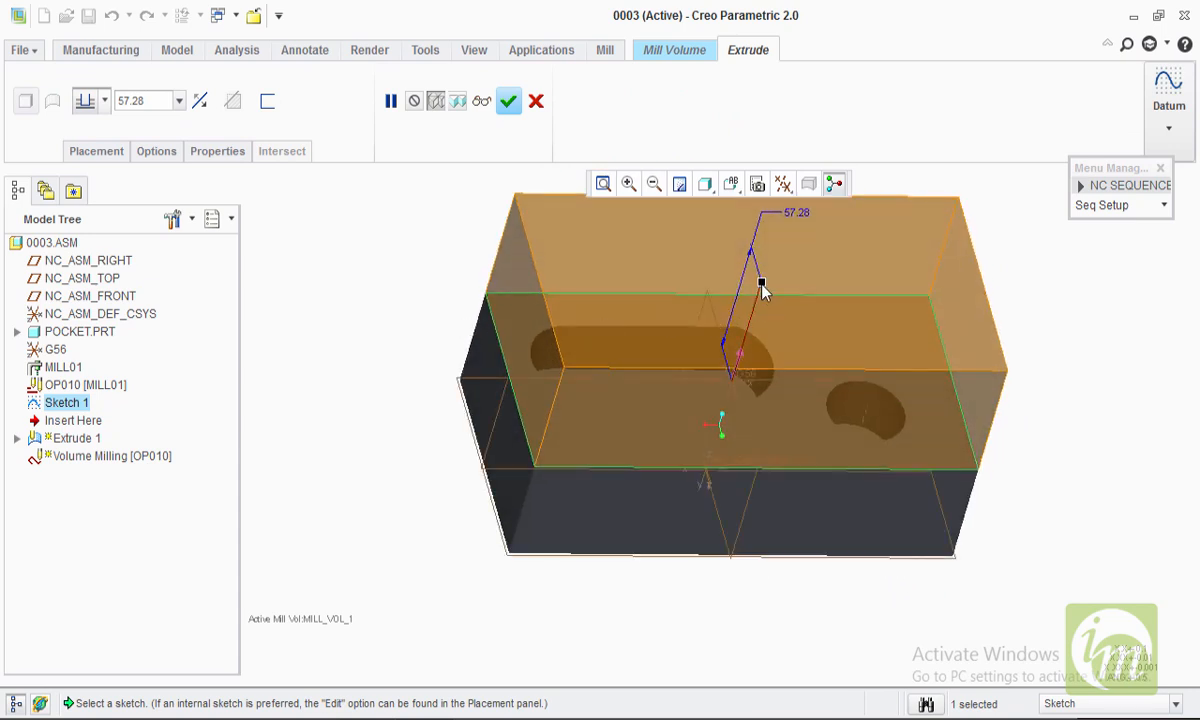
{"action": "left_click_drag", "start_coordinate": [762, 287], "coordinate": [719, 540]}
{"action": "middle_click_drag", "start_coordinate": [701, 541], "coordinate": [705, 515]}
{"action": "double_click", "coordinate": [153, 102]}
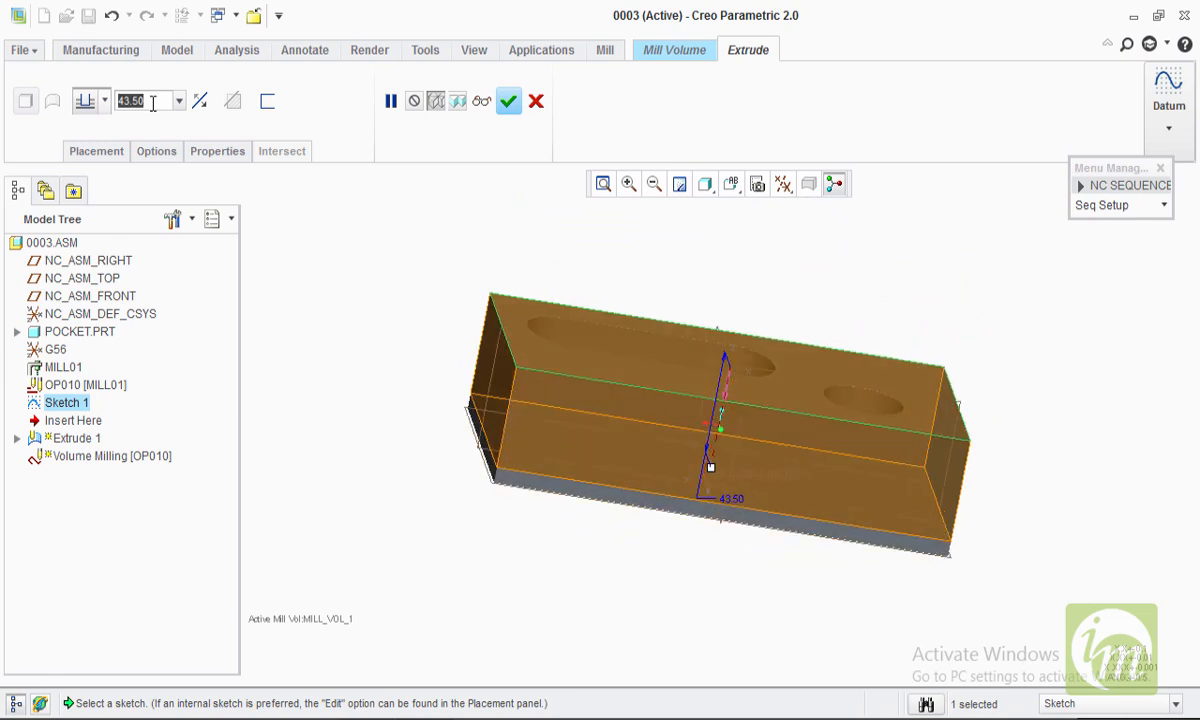
{"action": "type", "text": "3"}
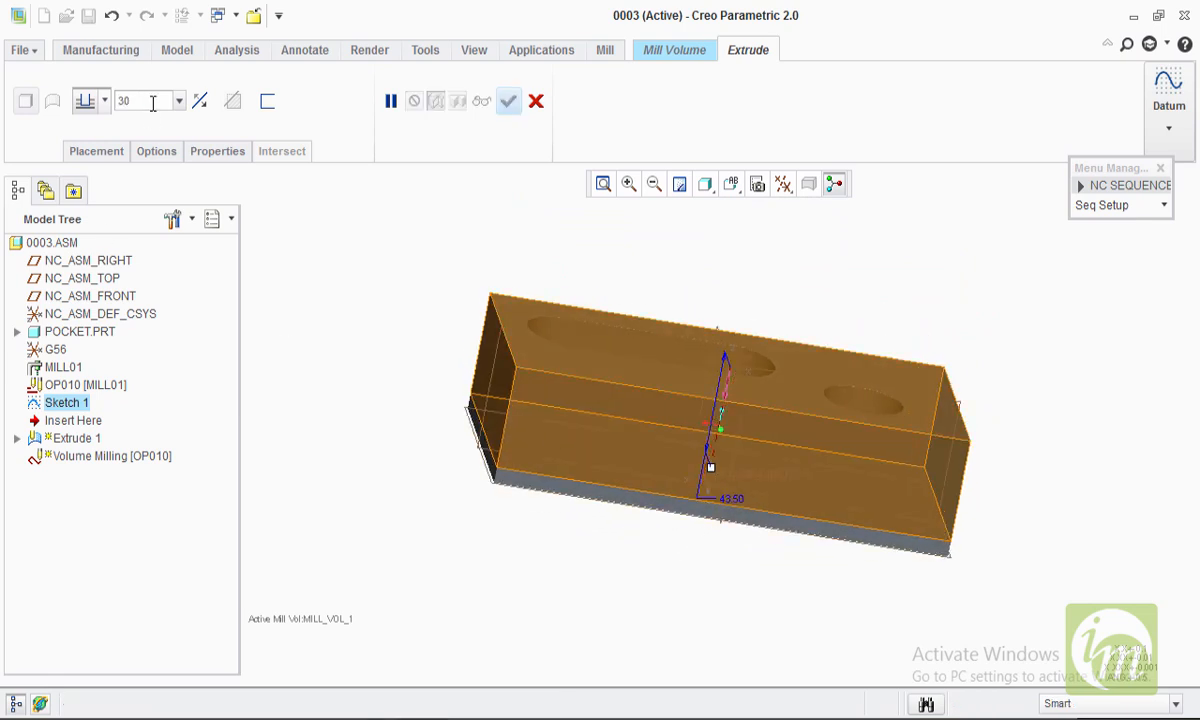
{"action": "type", "text": "0"}
{"action": "key", "text": "Return"}
{"action": "middle_click_drag", "start_coordinate": [651, 528], "coordinate": [727, 476]}
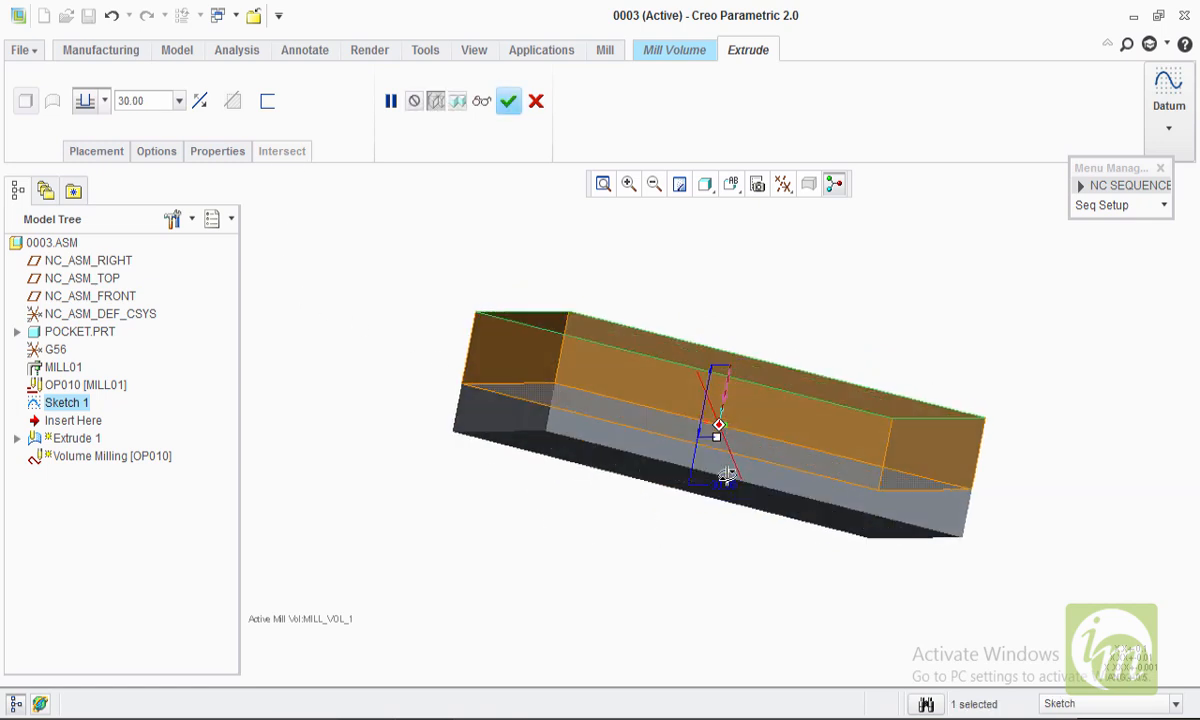
{"action": "middle_click_drag", "start_coordinate": [675, 581], "coordinate": [658, 630]}
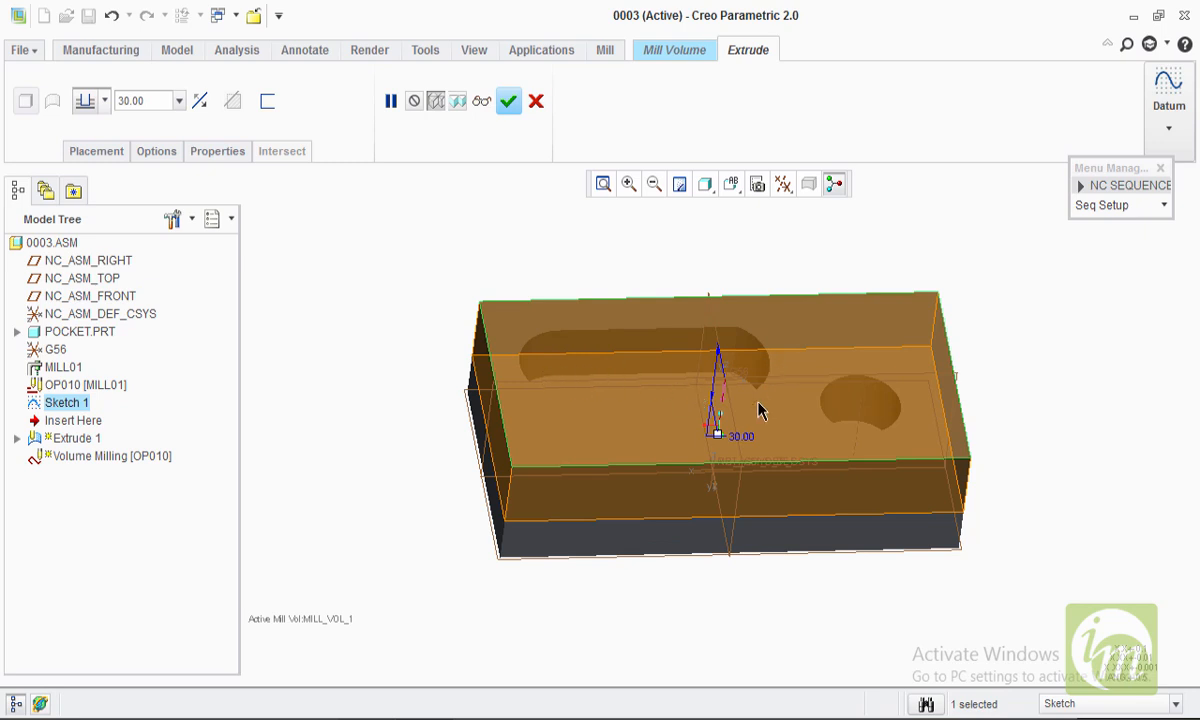
{"action": "middle_click_drag", "start_coordinate": [743, 507], "coordinate": [730, 465]}
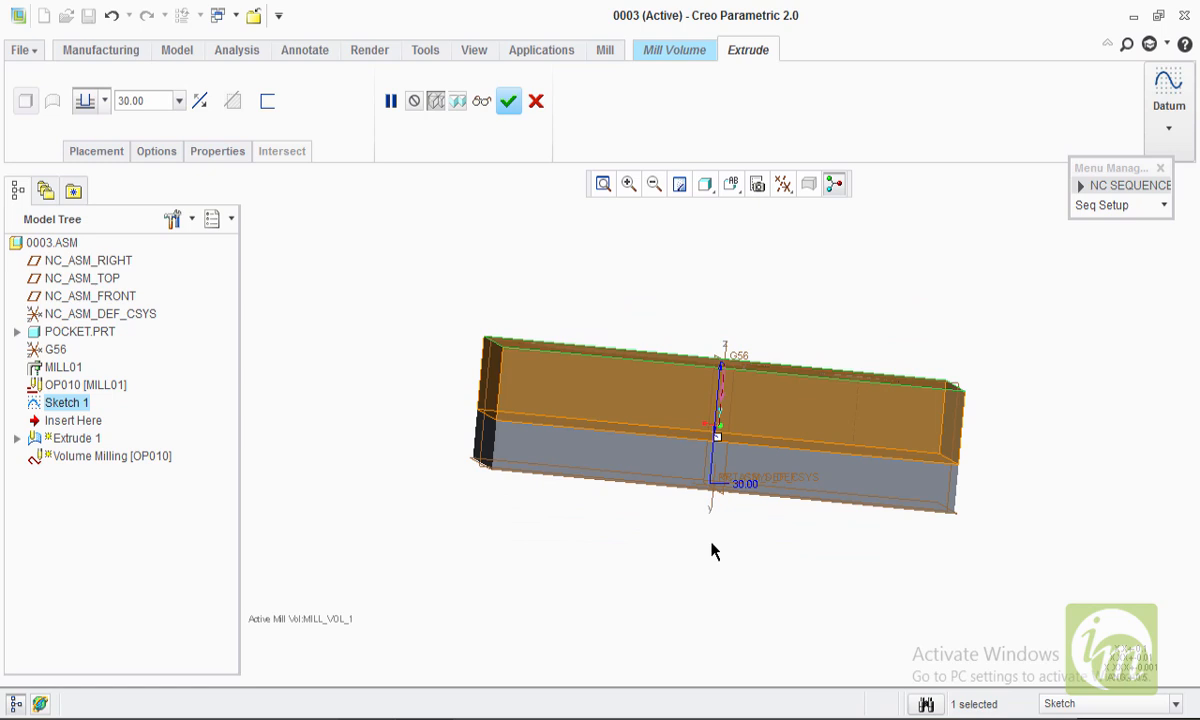
{"action": "middle_click_drag", "start_coordinate": [711, 552], "coordinate": [711, 577]}
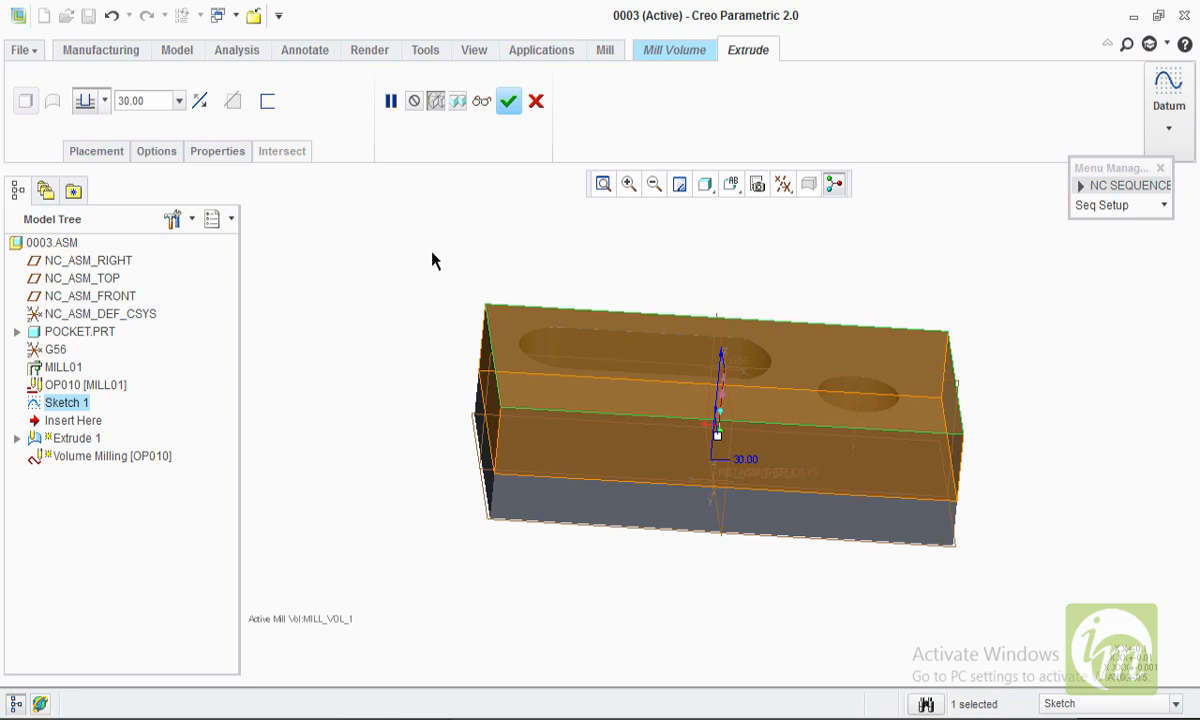
{"action": "left_click", "coordinate": [509, 107]}
Step: Trim the extruded mill volume by the pocket part, check the trimmed shape, and accept the mill volume
{"action": "middle_click_drag", "start_coordinate": [402, 386], "coordinate": [396, 447]}
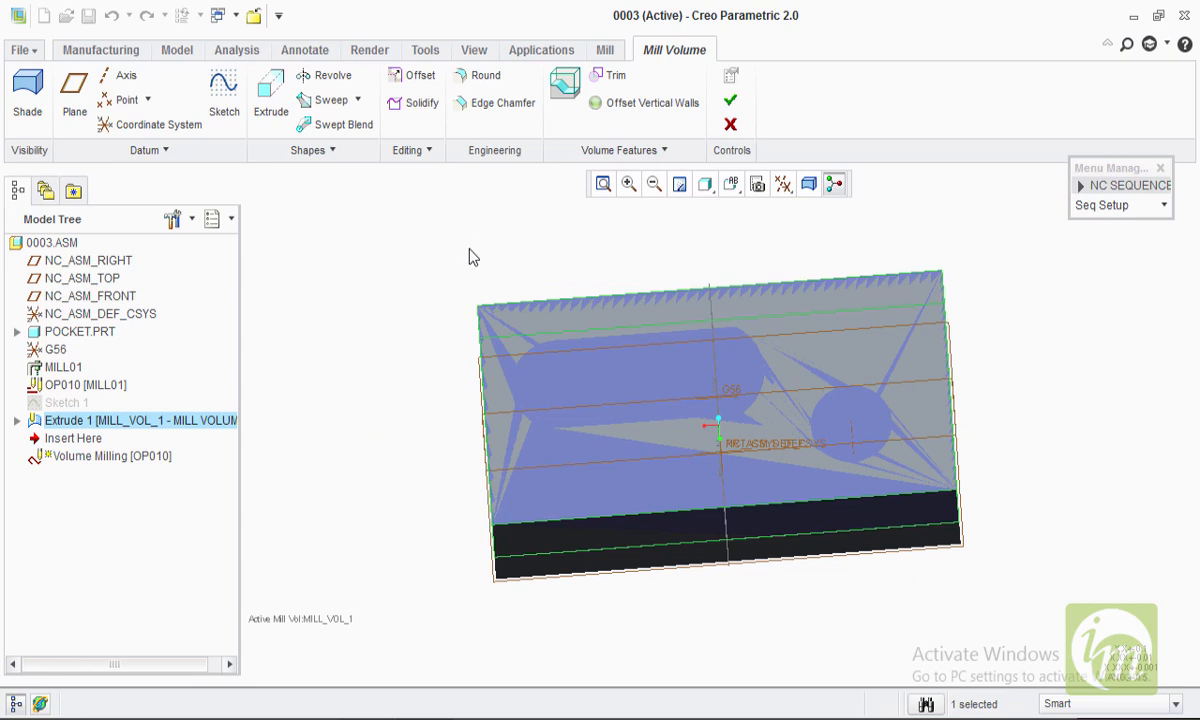
{"action": "left_click", "coordinate": [609, 82]}
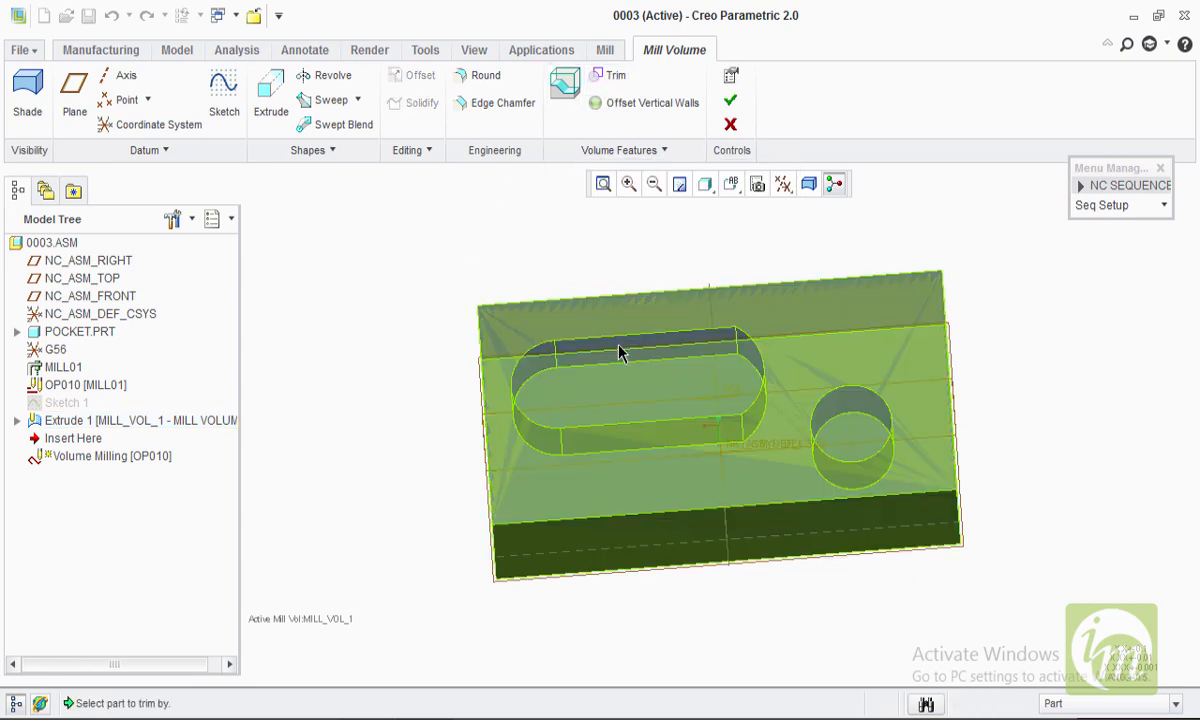
{"action": "left_click", "coordinate": [619, 362]}
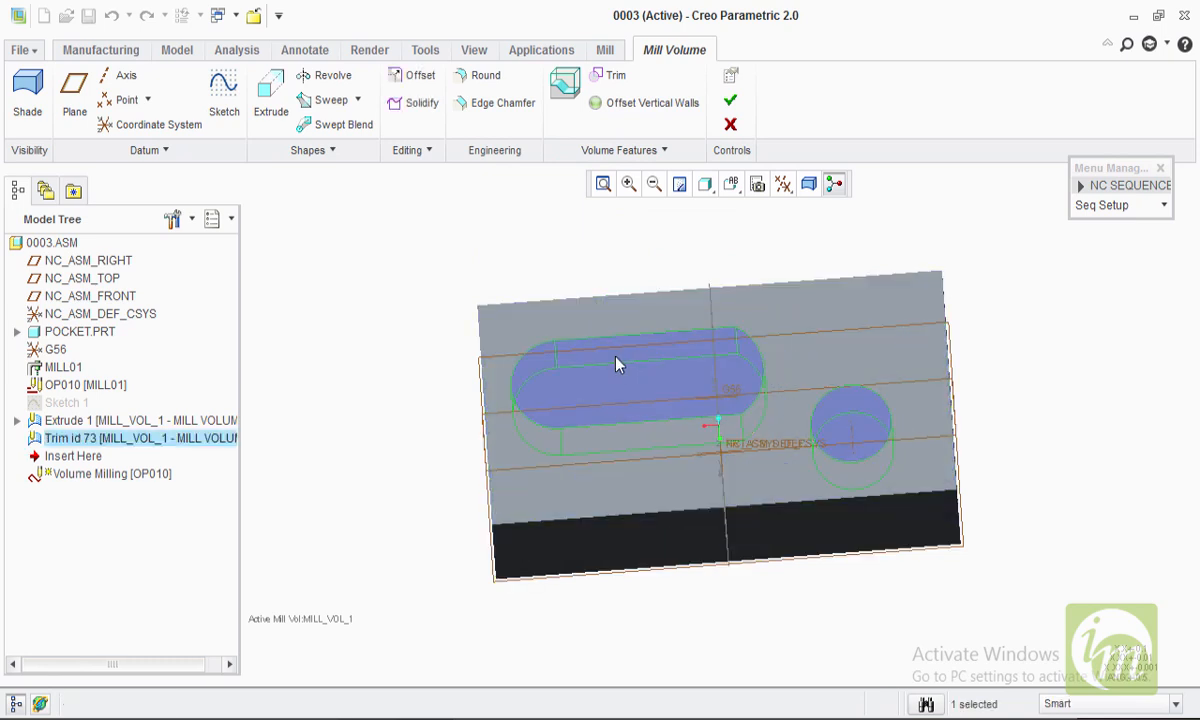
{"action": "mouse_move", "coordinate": [418, 318]}
{"action": "middle_mouse_down"}
{"action": "mouse_move", "coordinate": [402, 284]}
{"action": "mouse_move", "coordinate": [439, 311]}
{"action": "mouse_move", "coordinate": [421, 305]}
{"action": "mouse_move", "coordinate": [420, 316]}
{"action": "middle_mouse_up"}
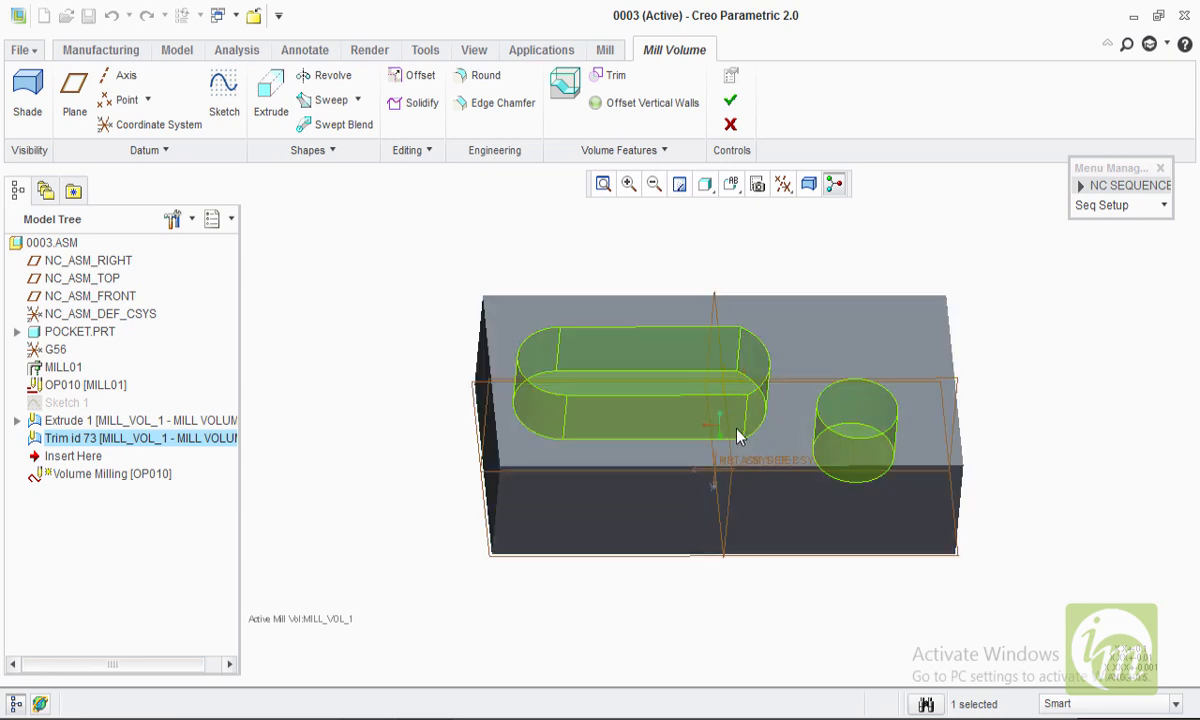
{"action": "middle_click_drag", "start_coordinate": [645, 368], "coordinate": [597, 400]}
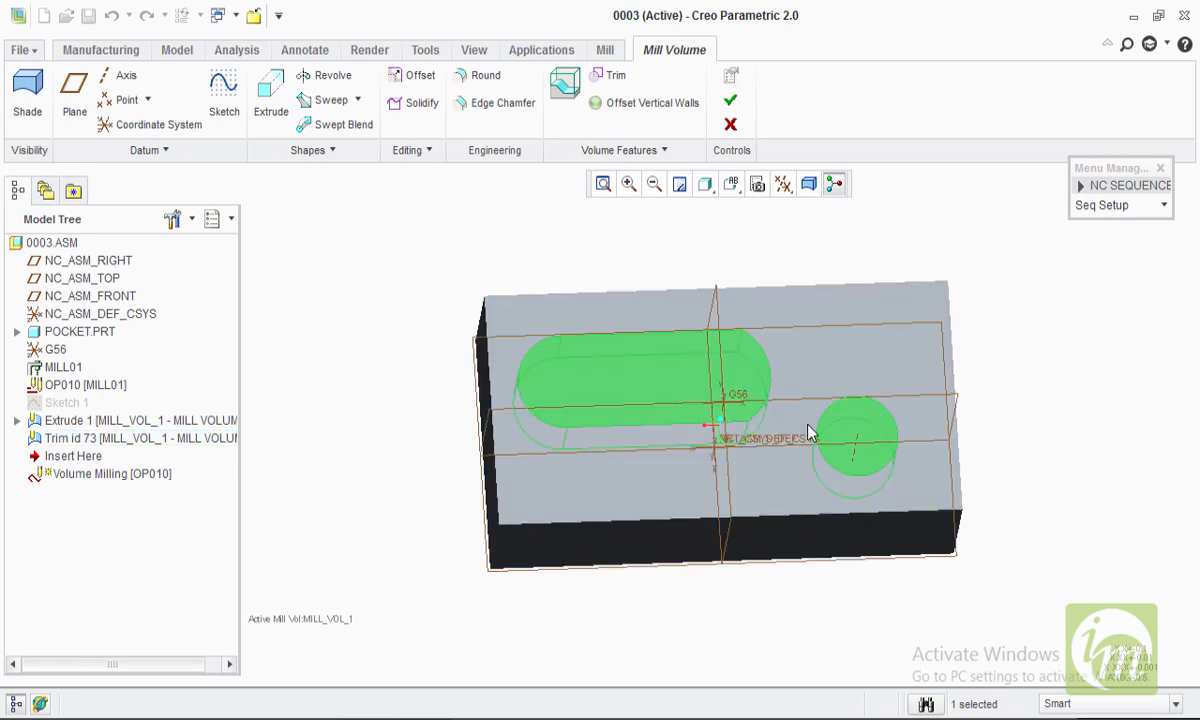
{"action": "middle_click_drag", "start_coordinate": [800, 407], "coordinate": [683, 354]}
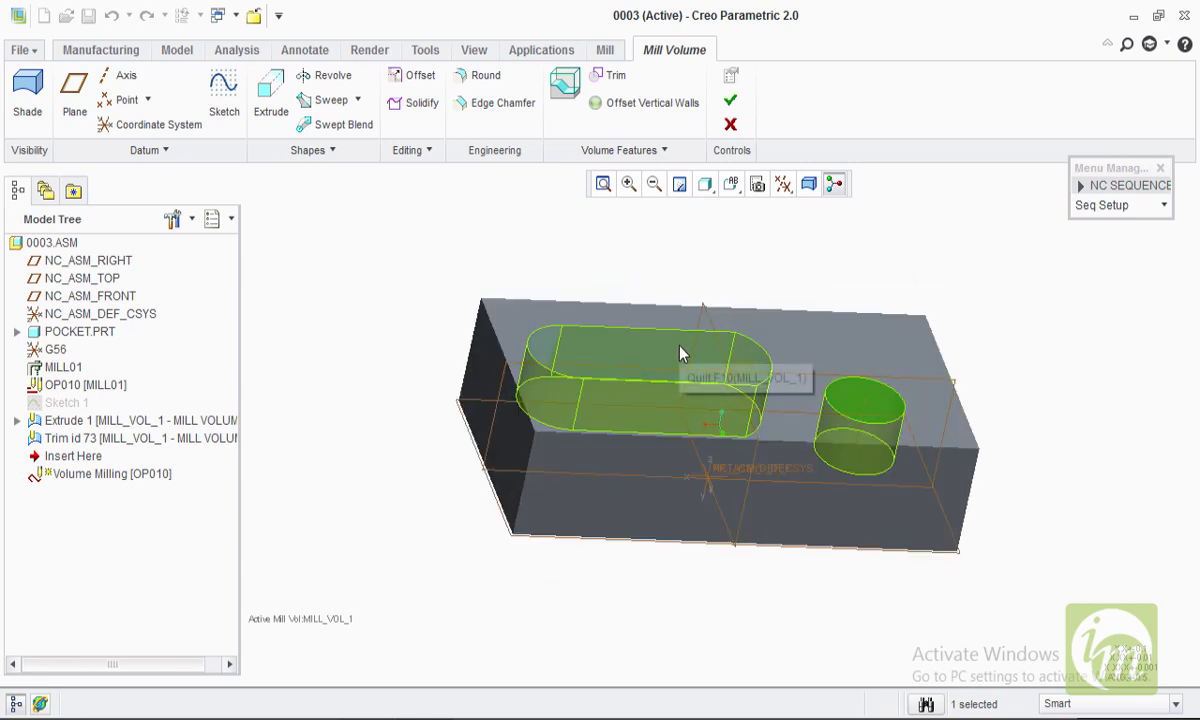
{"action": "middle_click_drag", "start_coordinate": [622, 296], "coordinate": [797, 290]}
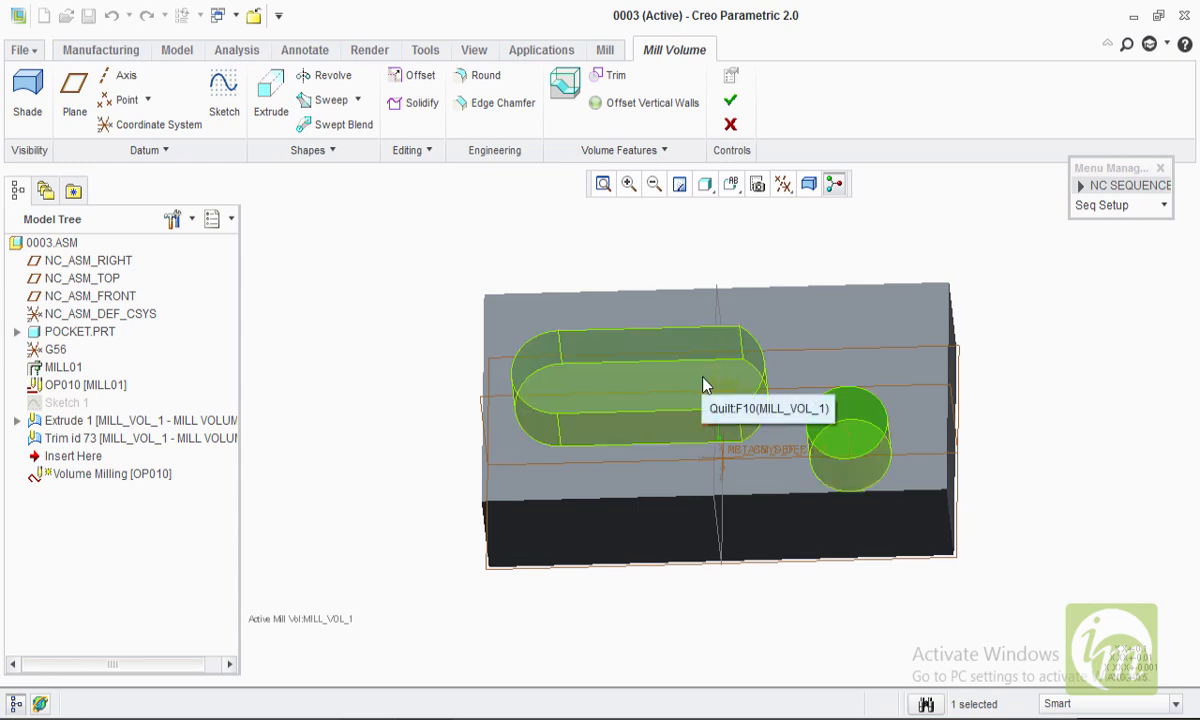
{"action": "mouse_move", "coordinate": [723, 375]}
{"action": "middle_mouse_down"}
{"action": "mouse_move", "coordinate": [755, 361]}
{"action": "mouse_move", "coordinate": [754, 374]}
{"action": "middle_mouse_up"}
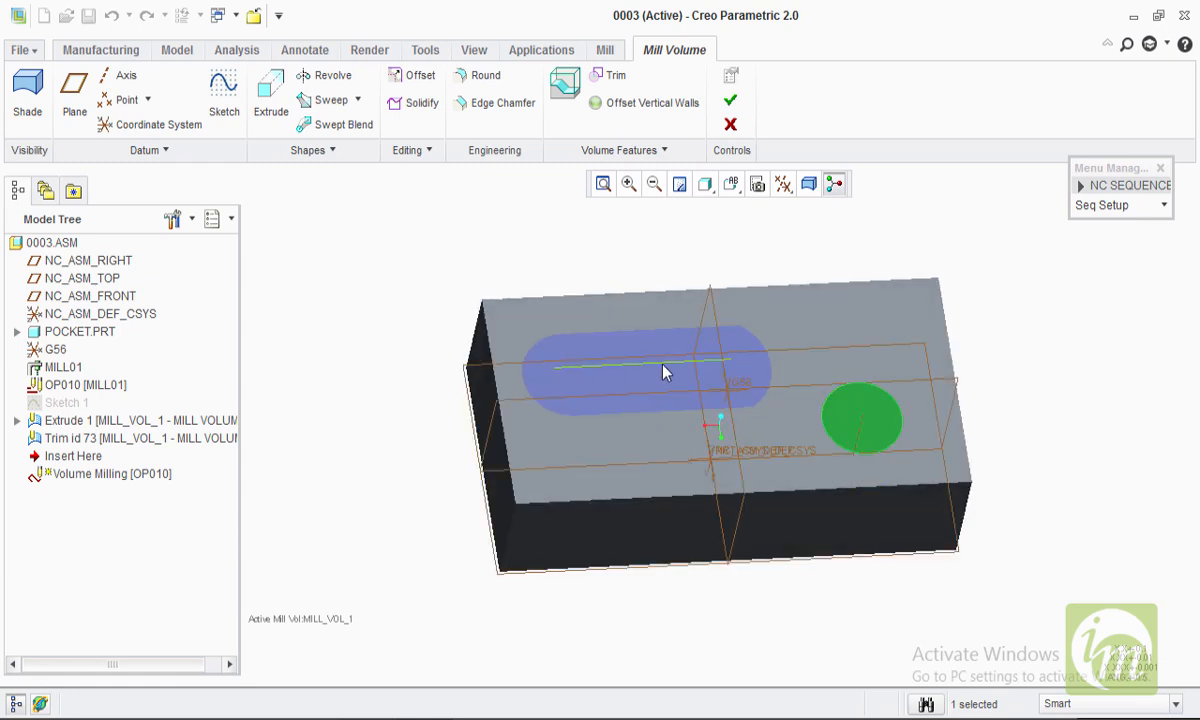
{"action": "left_click", "coordinate": [730, 103]}
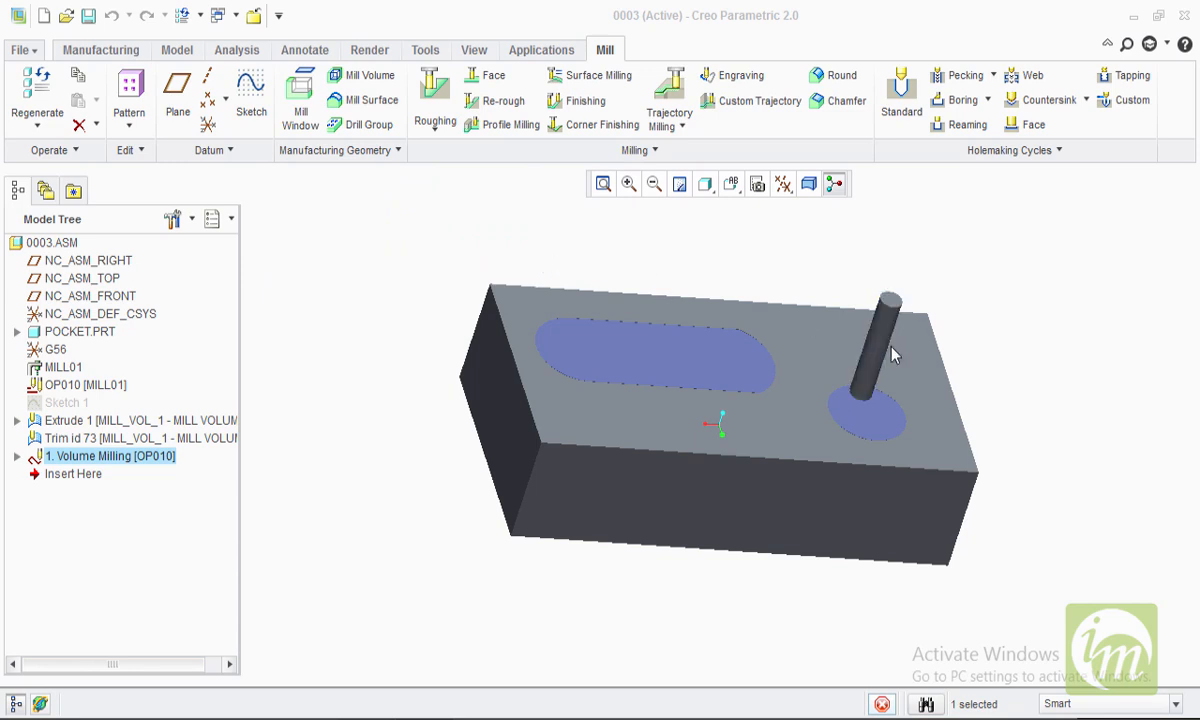
Step: Play the volume milling tool path forward at a faster display speed, and close the playback
{"action": "left_click_drag", "start_coordinate": [1095, 372], "coordinate": [287, 238]}
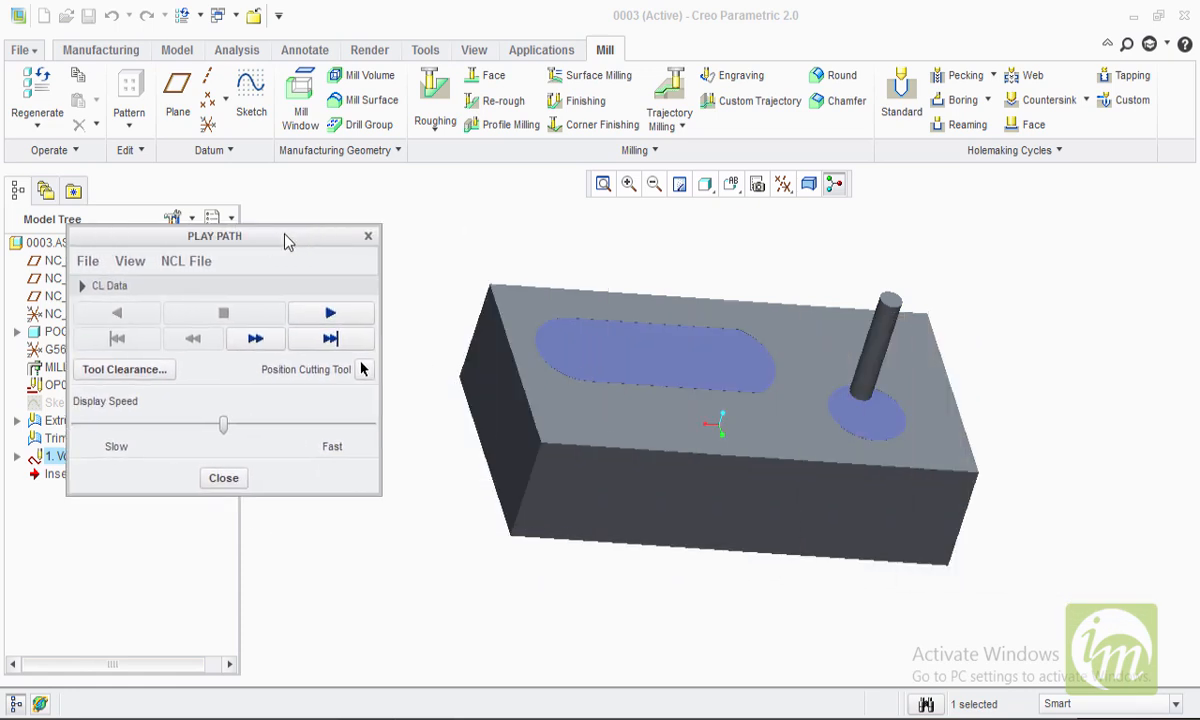
{"action": "left_click", "coordinate": [331, 316]}
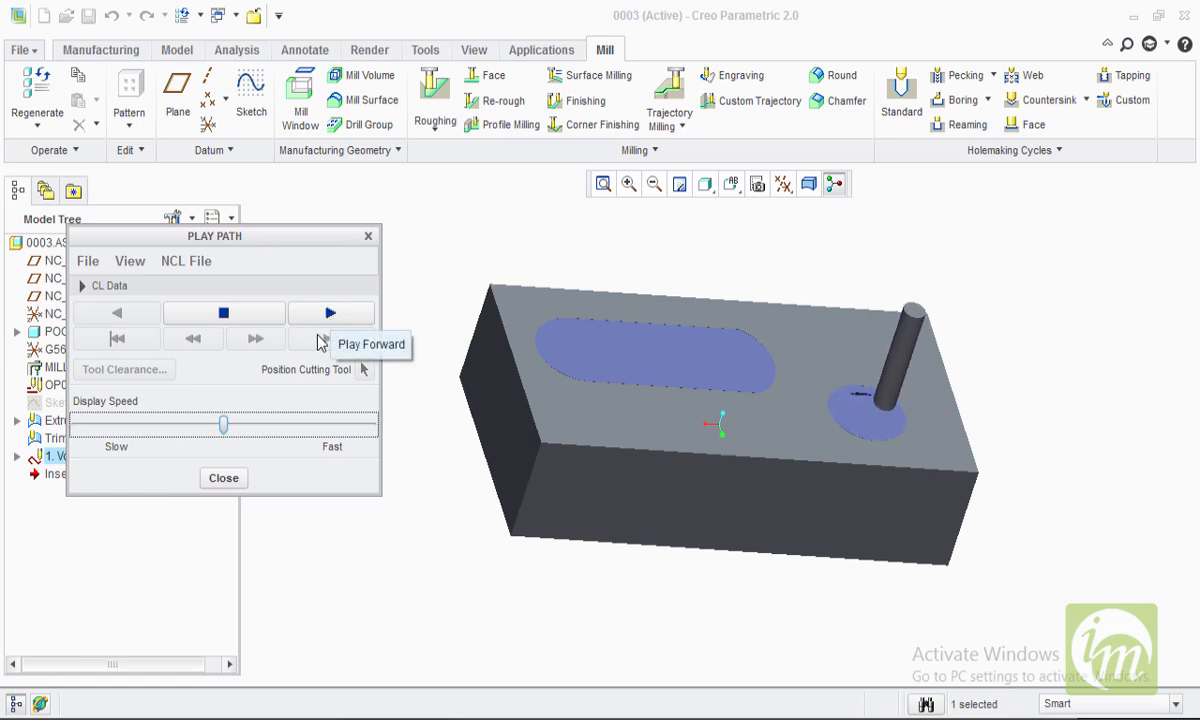
{"action": "left_click", "coordinate": [281, 426]}
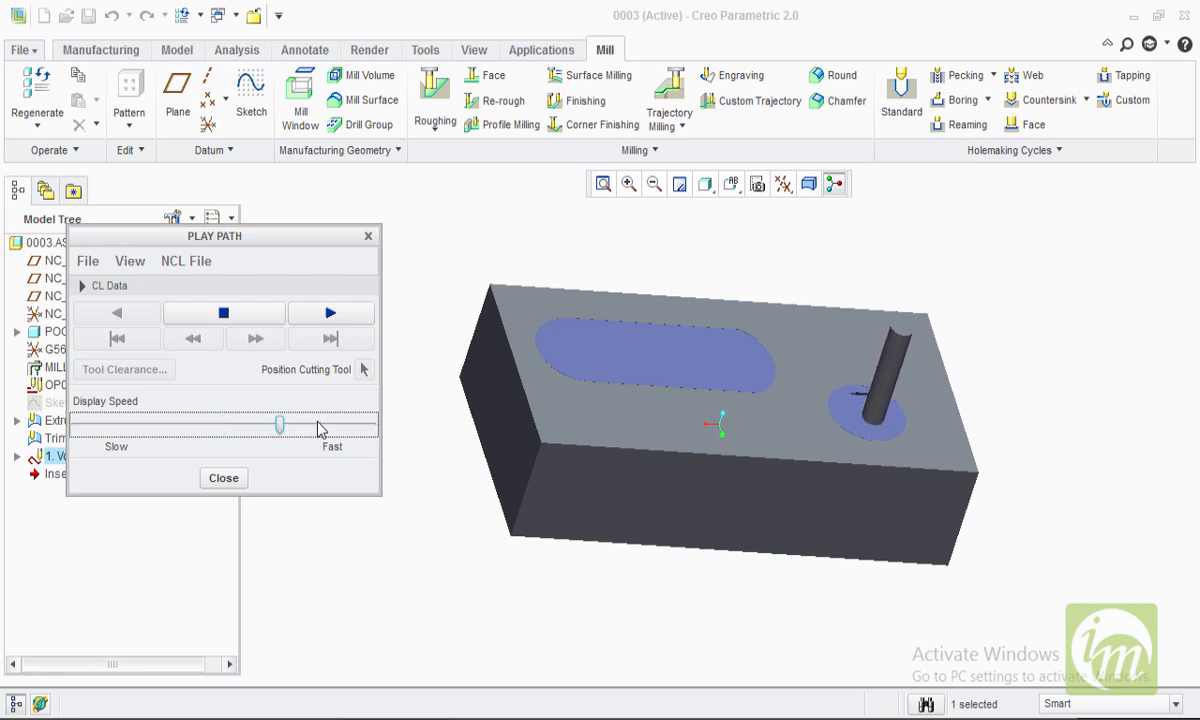
{"action": "left_click", "coordinate": [319, 427]}
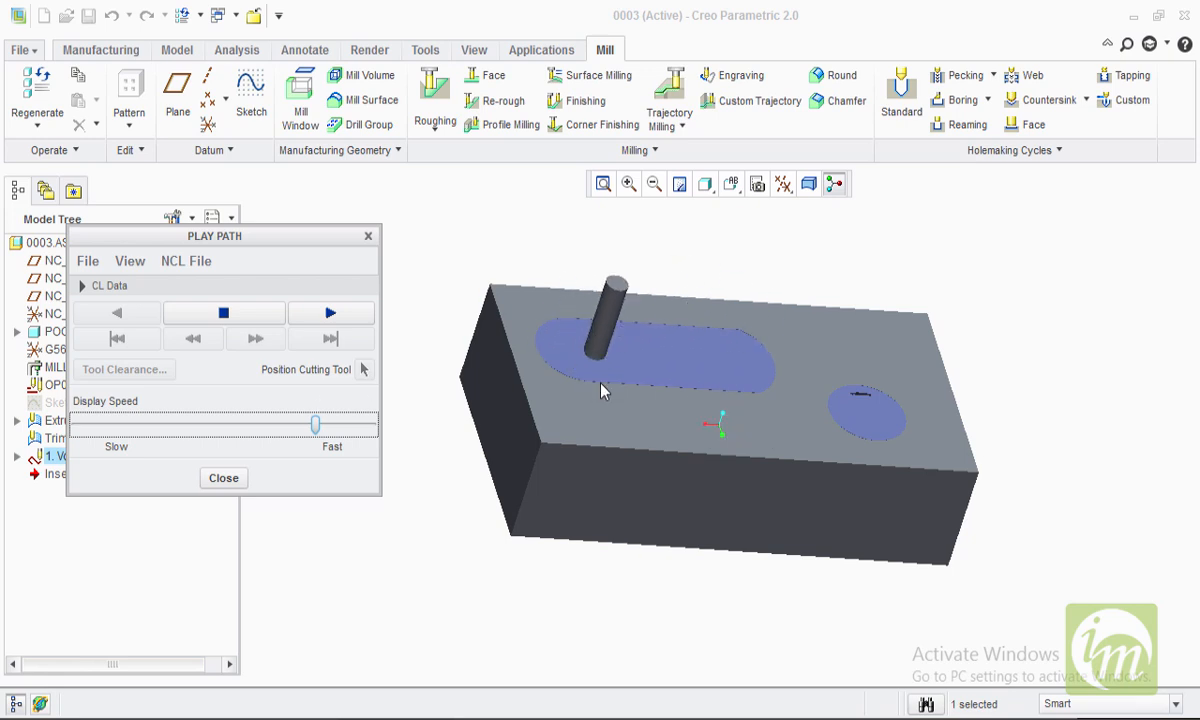
{"action": "left_click", "coordinate": [238, 484]}
{"action": "middle_click_drag", "start_coordinate": [462, 476], "coordinate": [490, 468]}
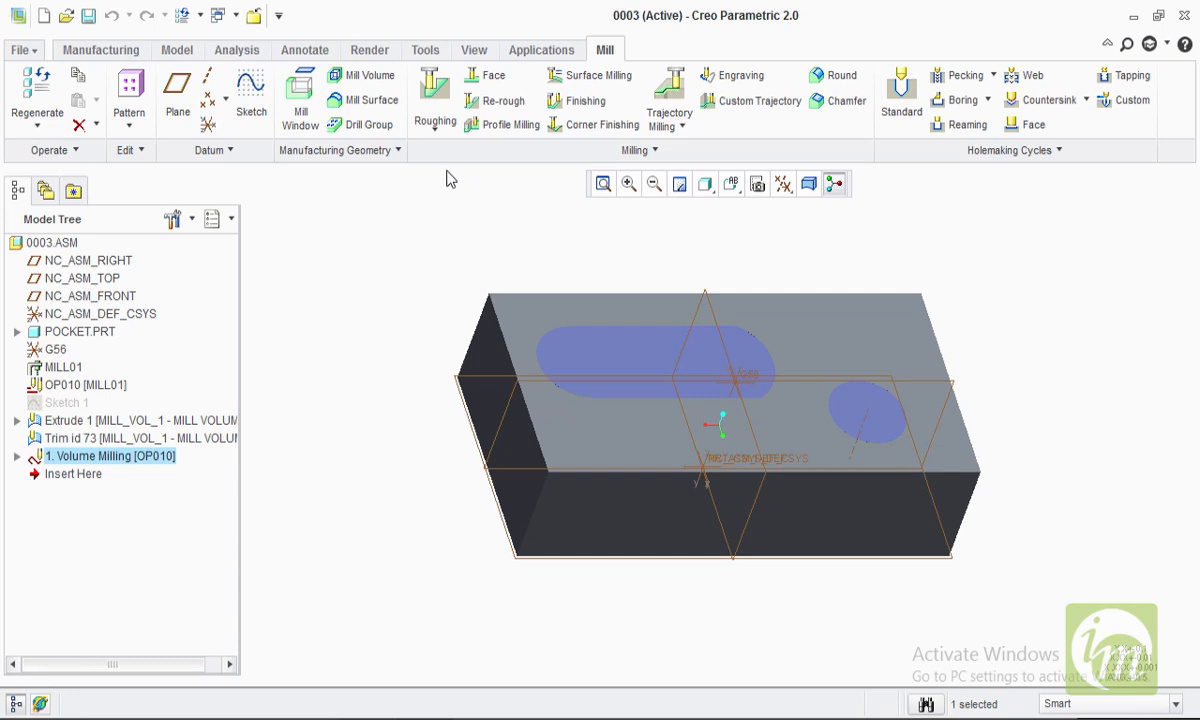
{"action": "left_click", "coordinate": [437, 128]}
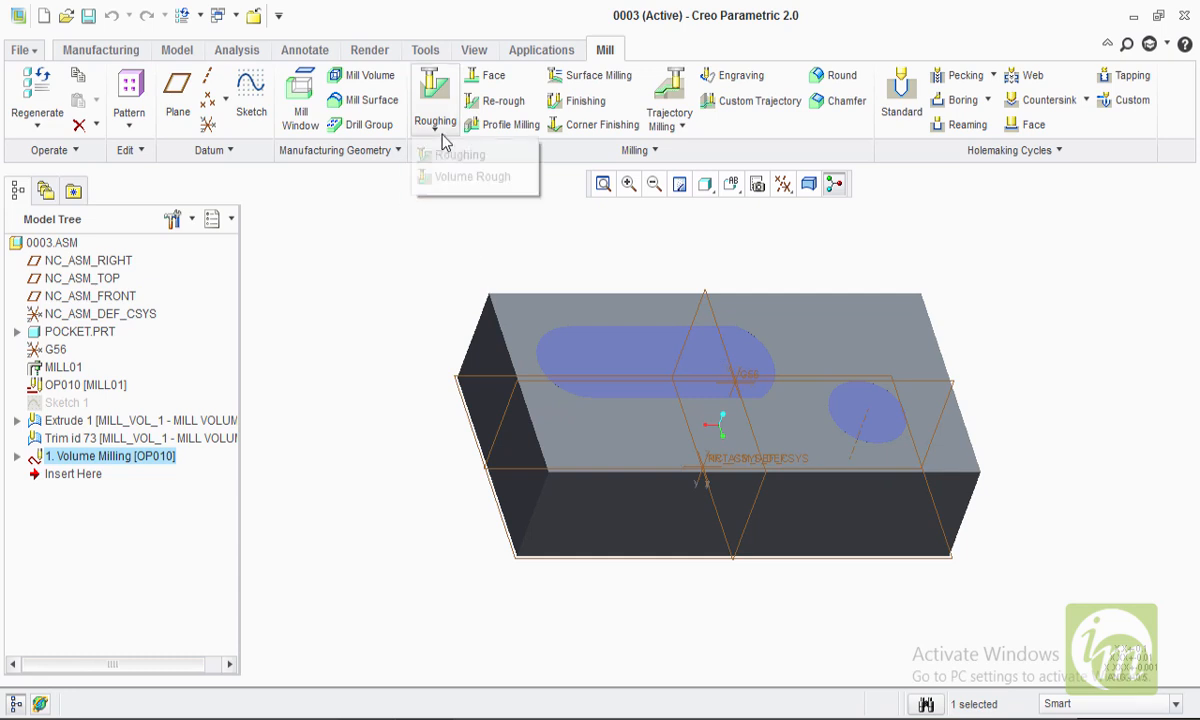
{"action": "left_click", "coordinate": [468, 239]}
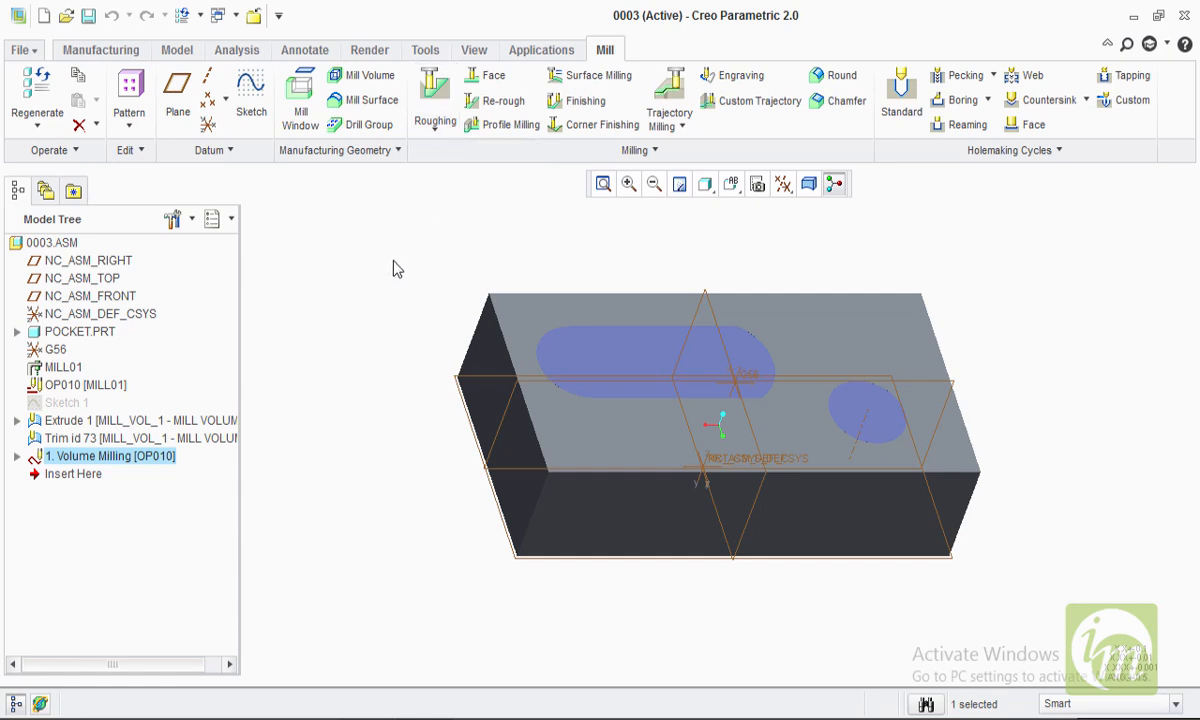
Step: Start saving a CL file and choose the Volume Milling NC sequence as its source
{"action": "left_click", "coordinate": [101, 50]}
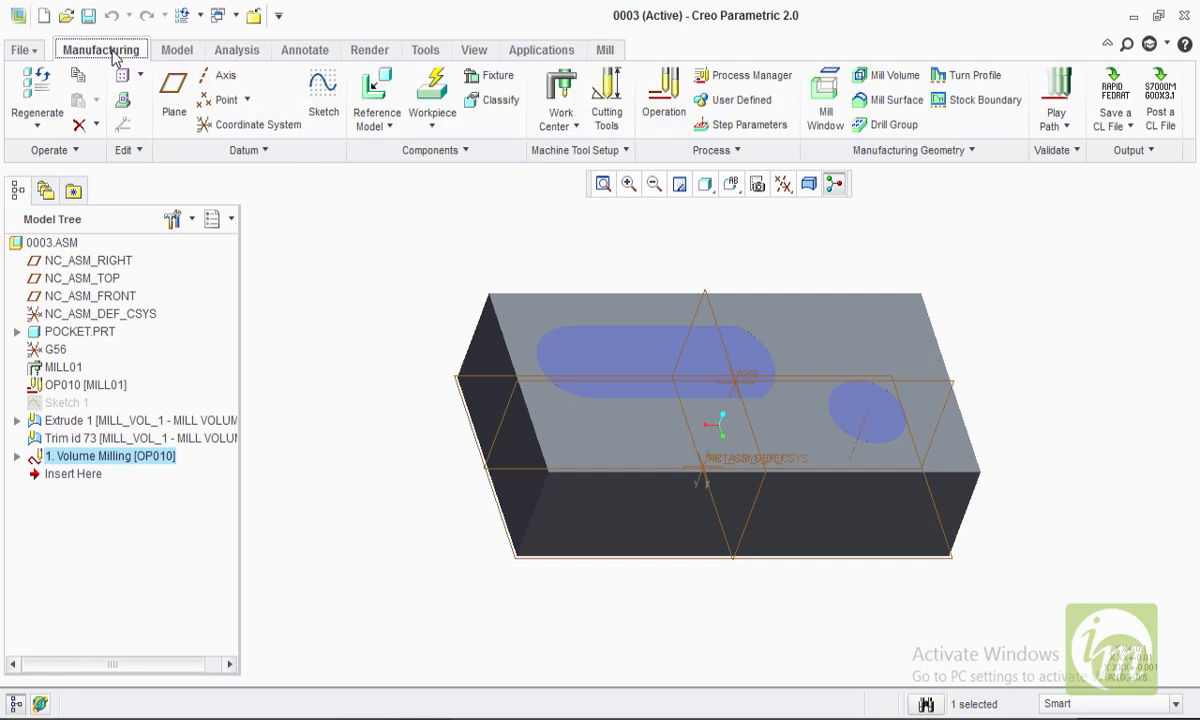
{"action": "left_click", "coordinate": [1068, 128]}
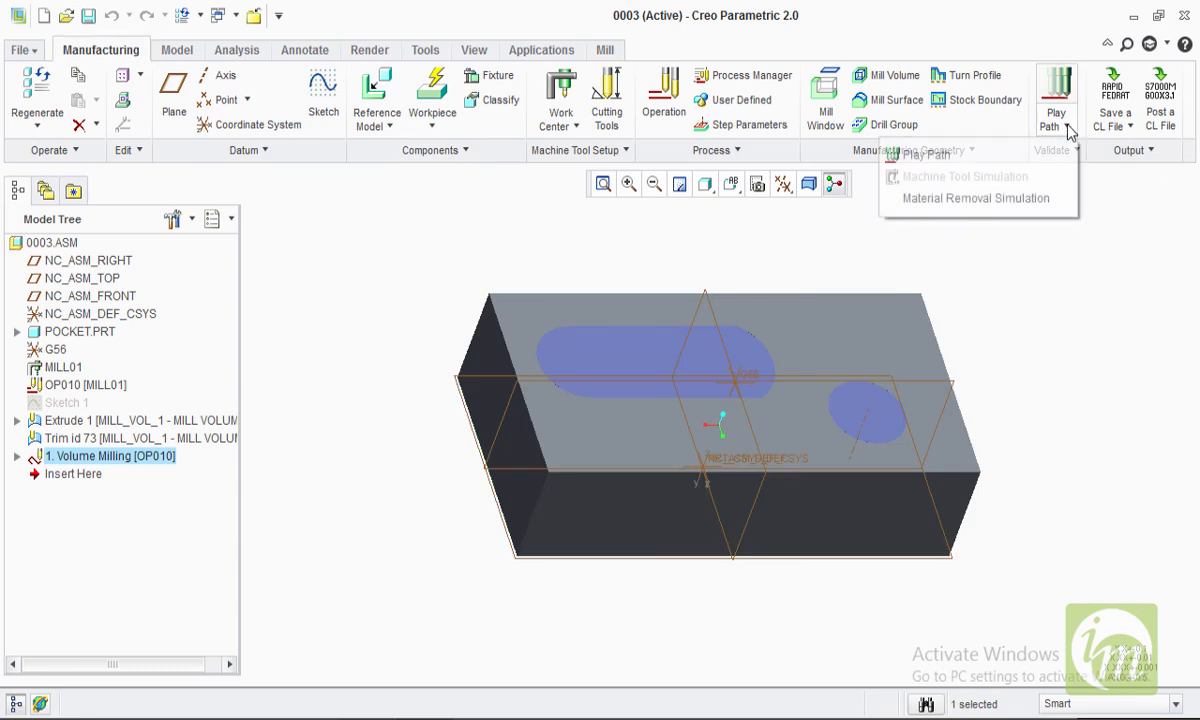
{"action": "left_click", "coordinate": [1147, 298]}
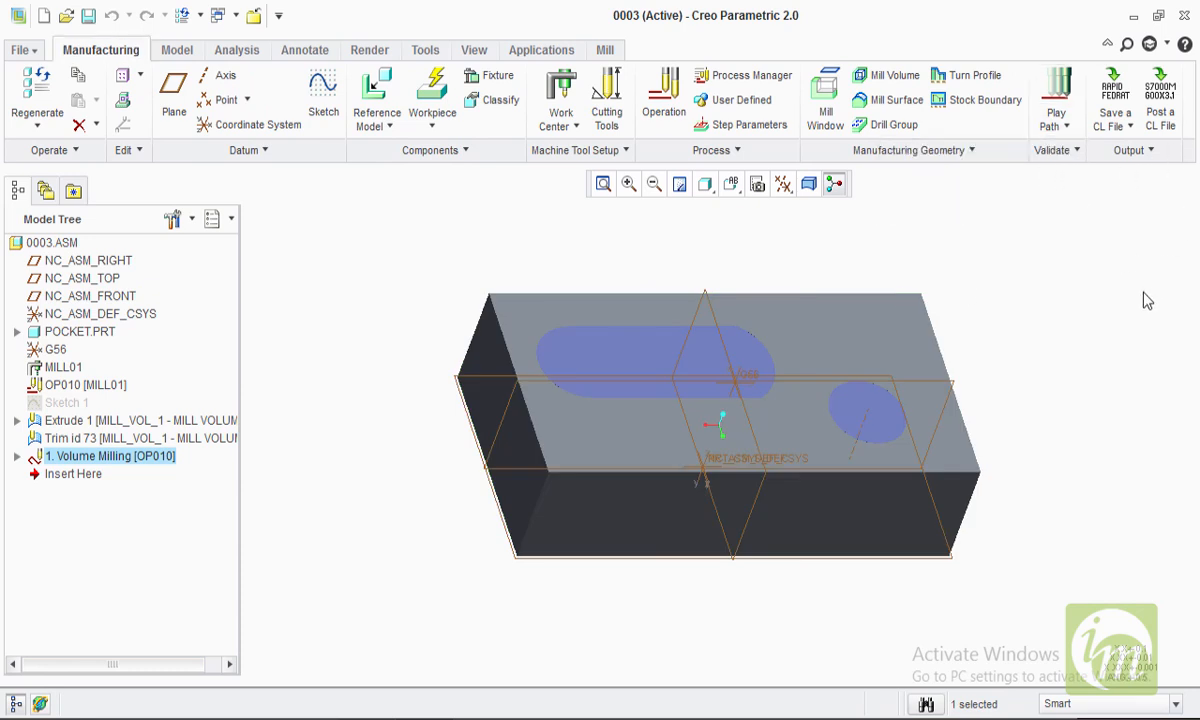
{"action": "left_click", "coordinate": [1116, 119]}
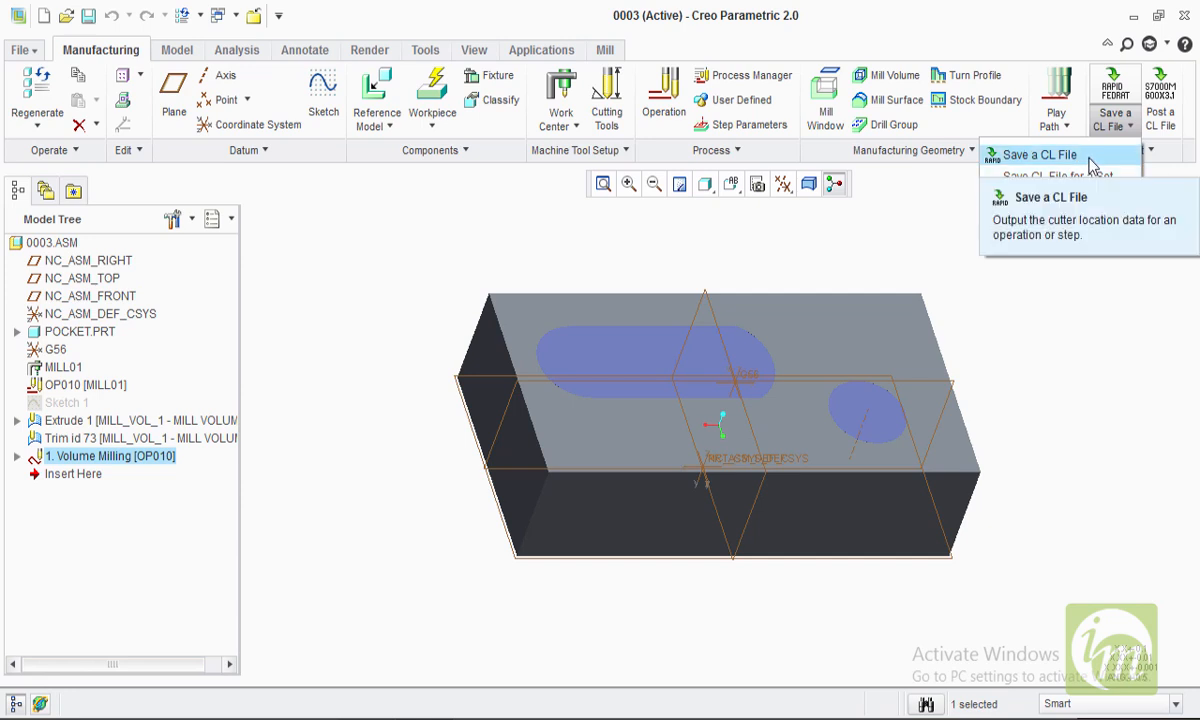
{"action": "left_click", "coordinate": [1090, 158]}
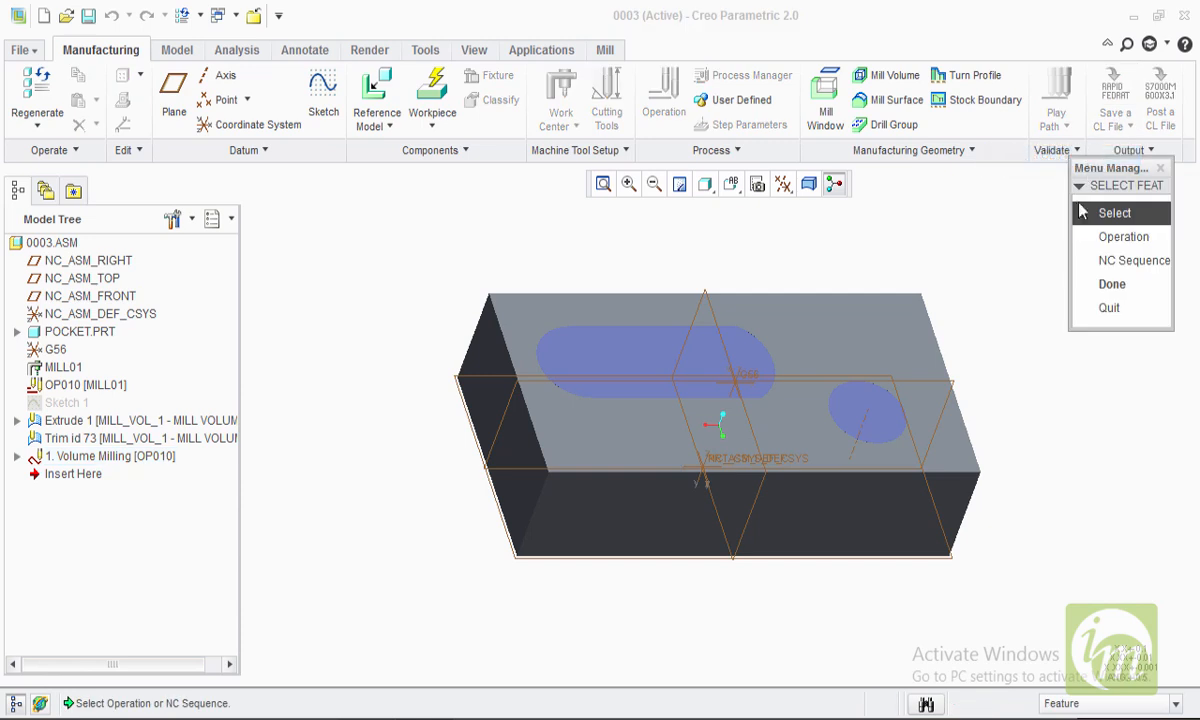
{"action": "left_click", "coordinate": [1107, 265]}
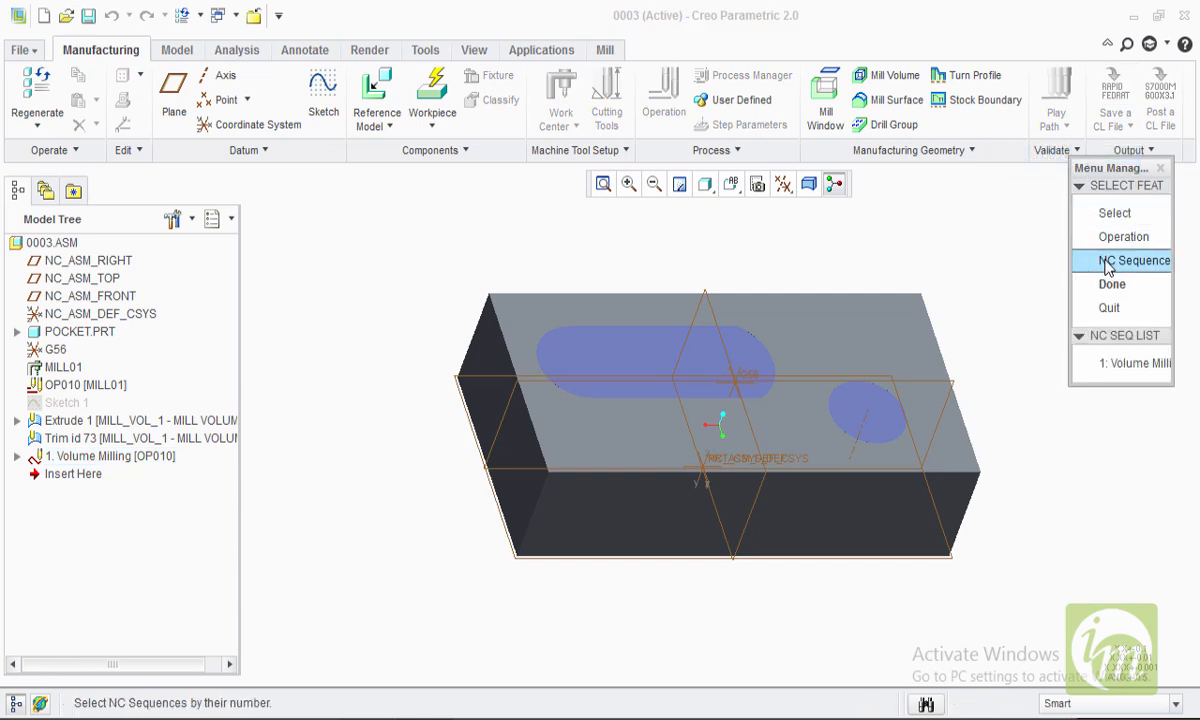
{"action": "left_click", "coordinate": [1133, 363]}
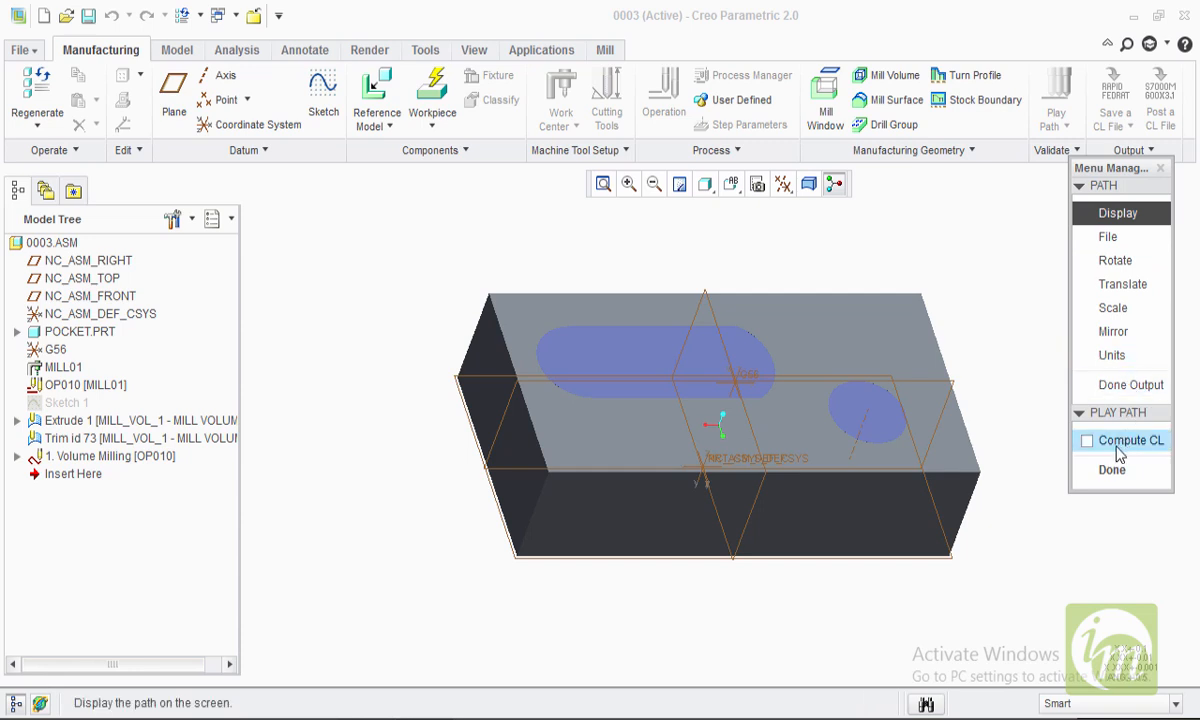
Step: Output the tool path to a file with CL File, MCD File and Interactive enabled, saving it as seq0001 in the PROGRAM folder
{"action": "left_click", "coordinate": [1110, 240]}
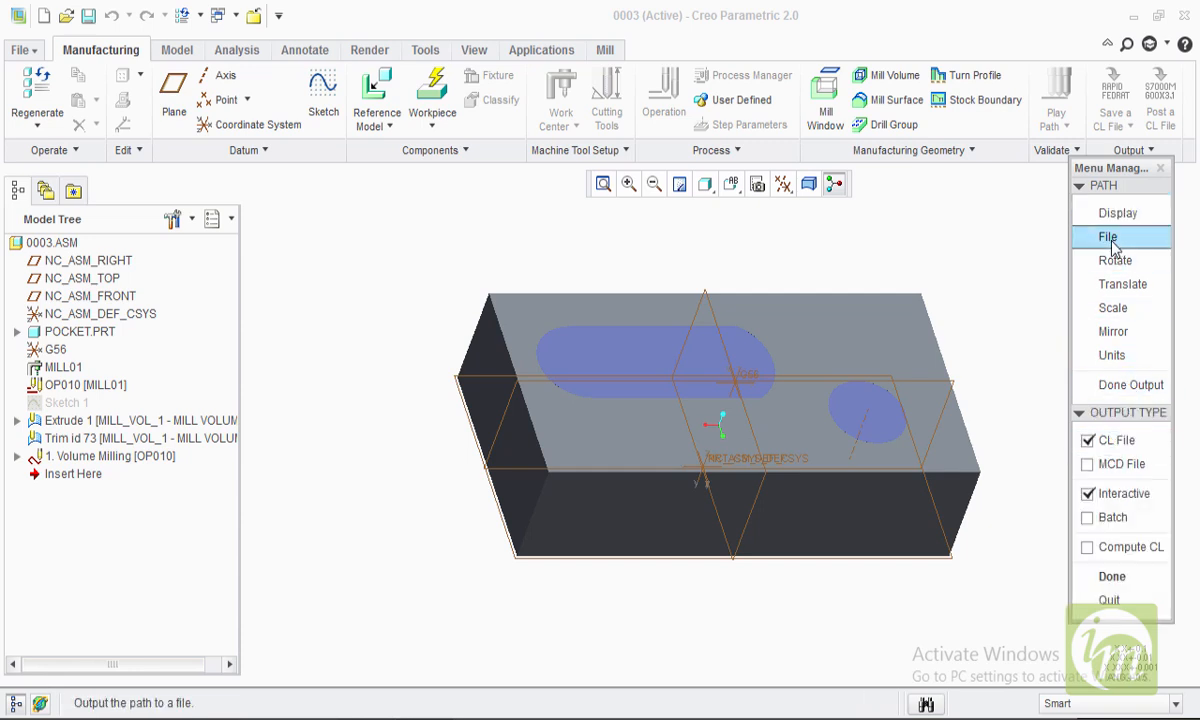
{"action": "left_click", "coordinate": [1125, 466]}
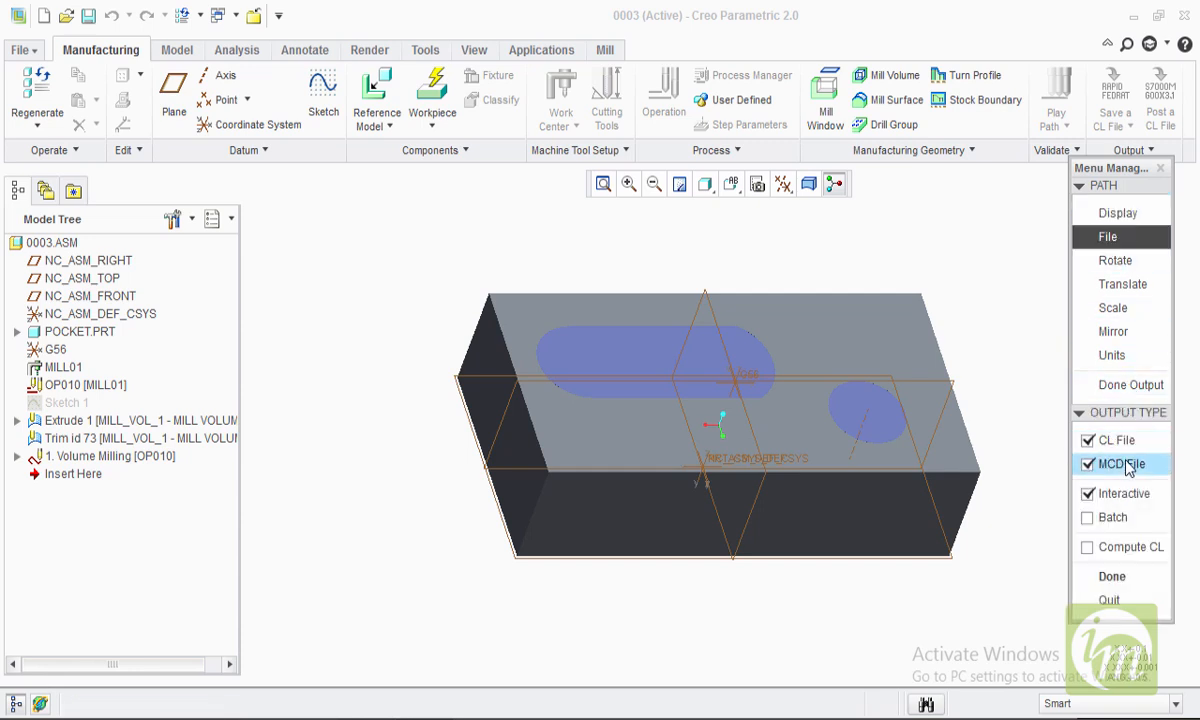
{"action": "left_click", "coordinate": [1111, 576]}
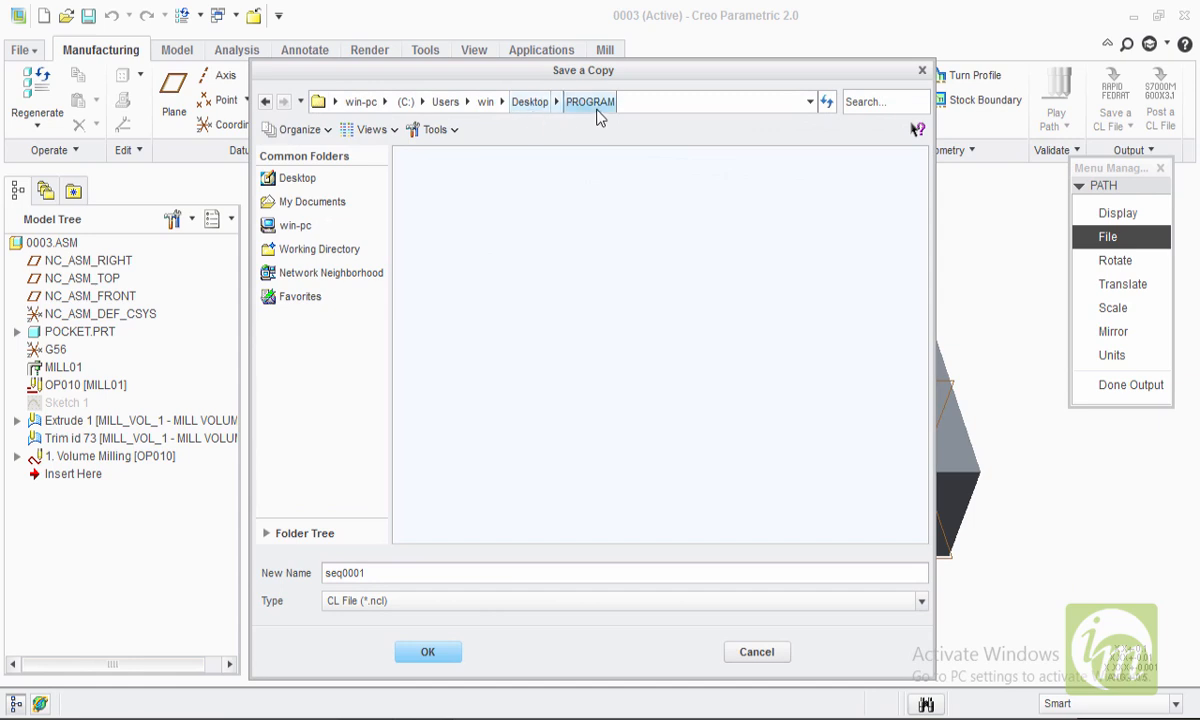
{"action": "left_click", "coordinate": [450, 650]}
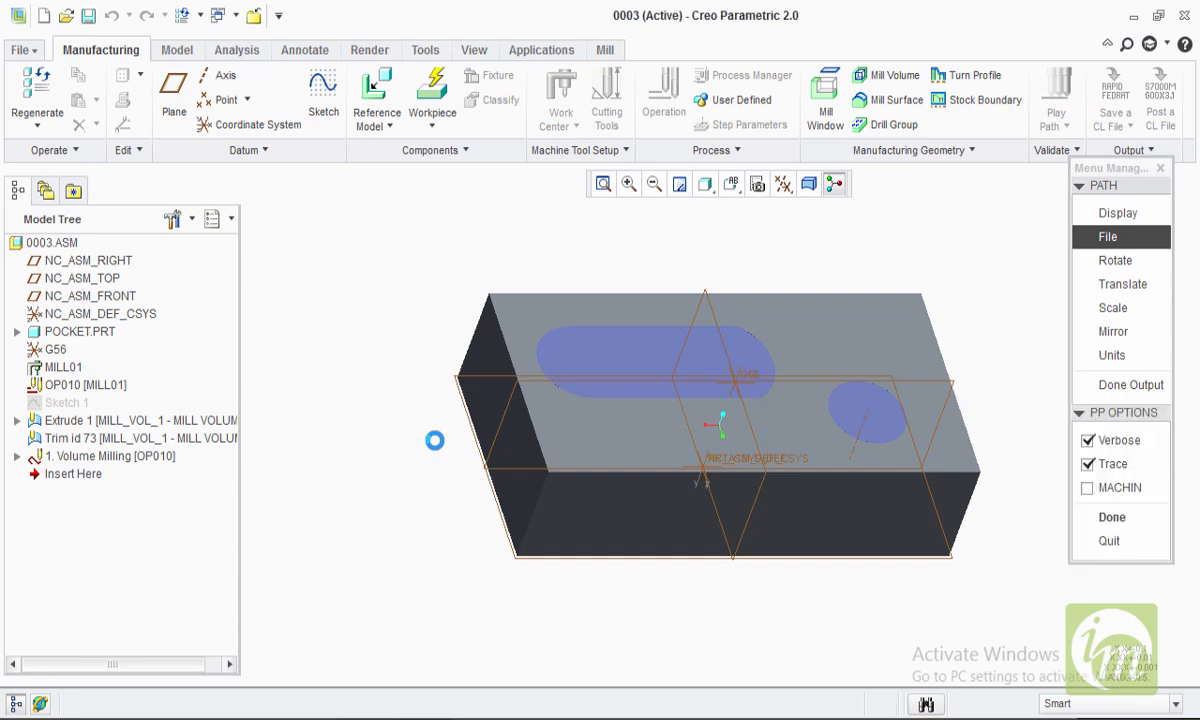
Step: Post-process the CL file with Verbose and Trace using the uncx01.p12 post processor, close the log, and finish the path output
{"action": "left_click", "coordinate": [1113, 519]}
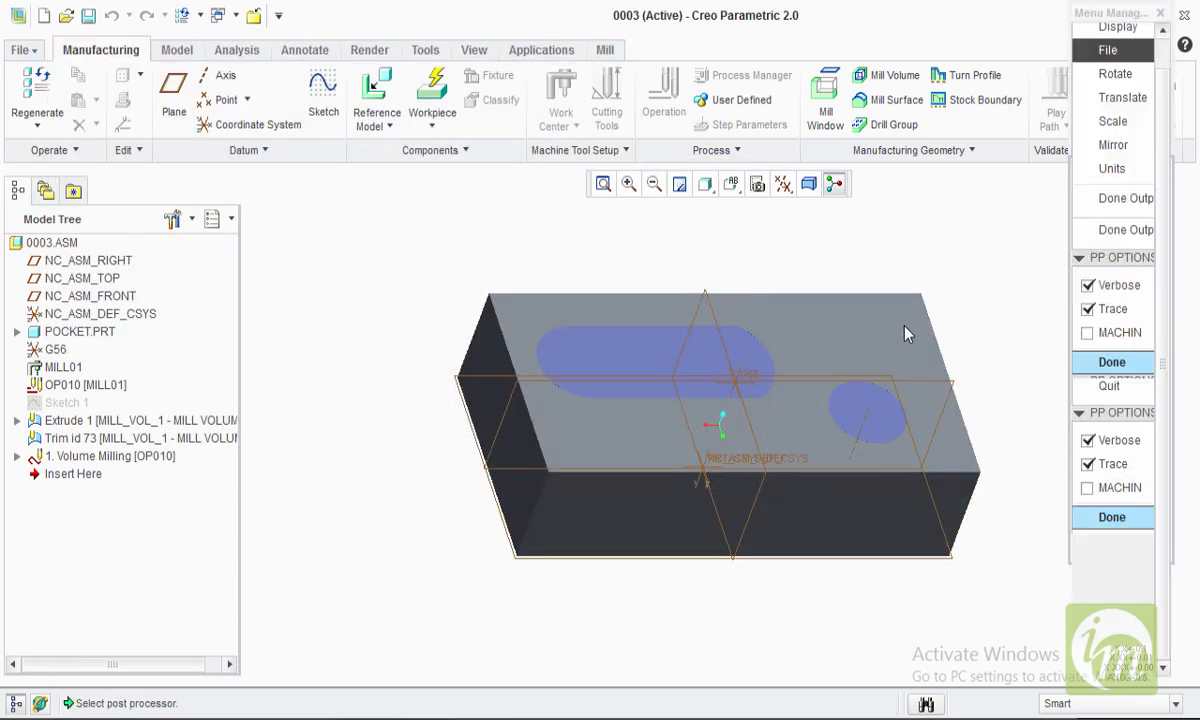
{"action": "left_click", "coordinate": [1105, 282]}
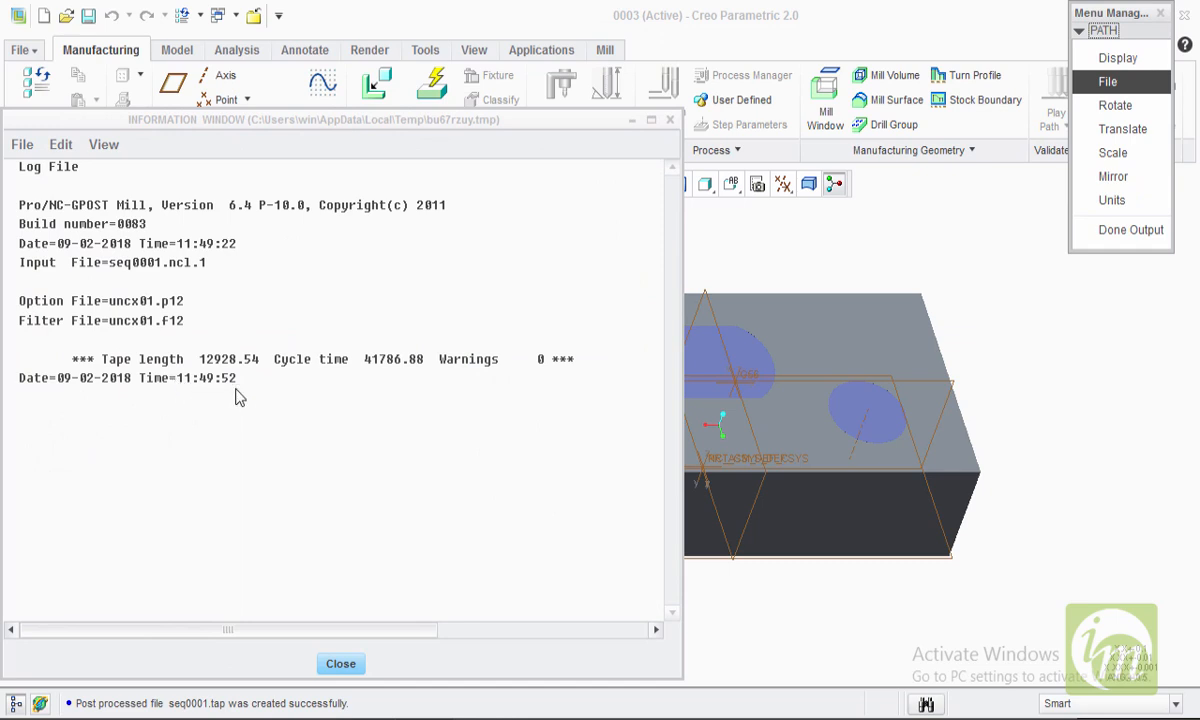
{"action": "left_click", "coordinate": [348, 668]}
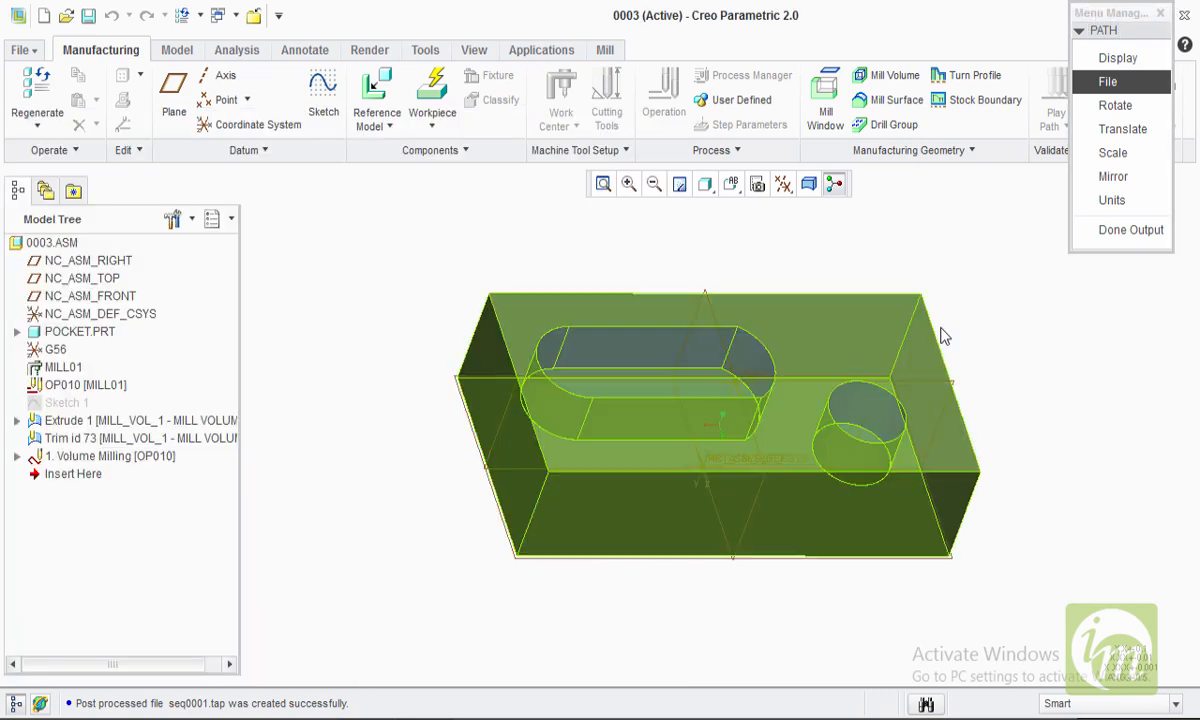
{"action": "left_click", "coordinate": [1131, 229]}
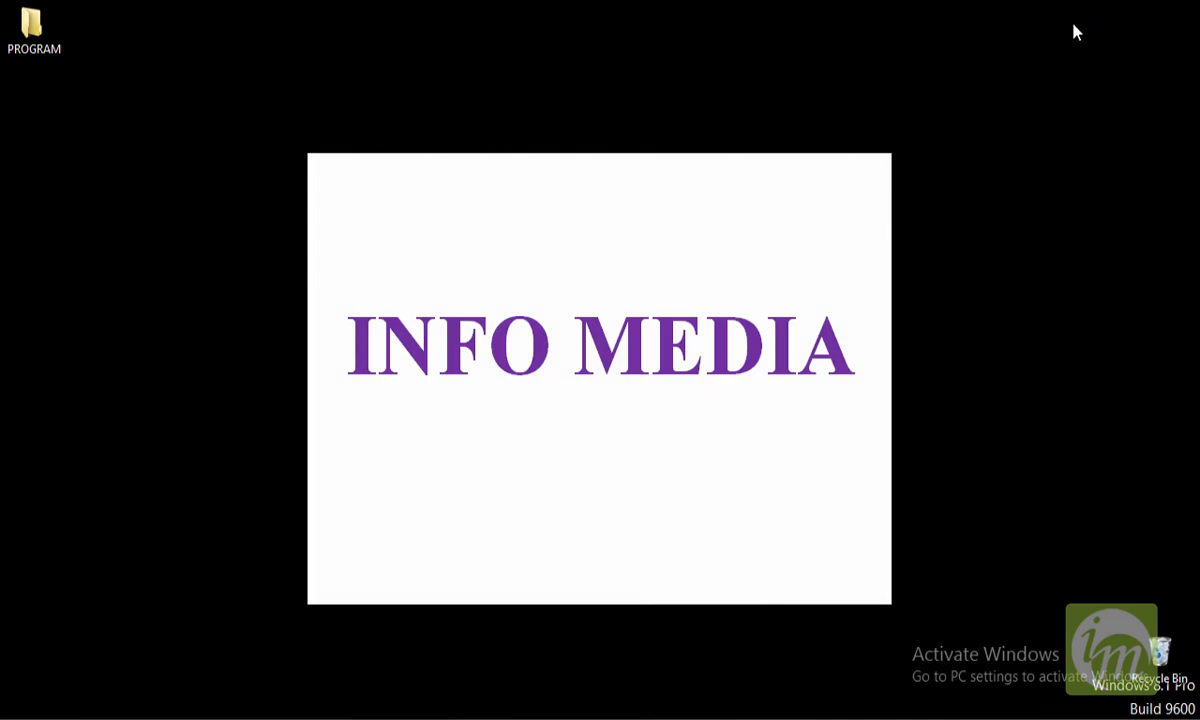
Step: Switch to the desktop, open the PROGRAM folder in File Explorer, and maximize its window
{"action": "double_click", "coordinate": [25, 48]}
{"action": "left_click_drag", "start_coordinate": [633, 134], "coordinate": [495, 87]}
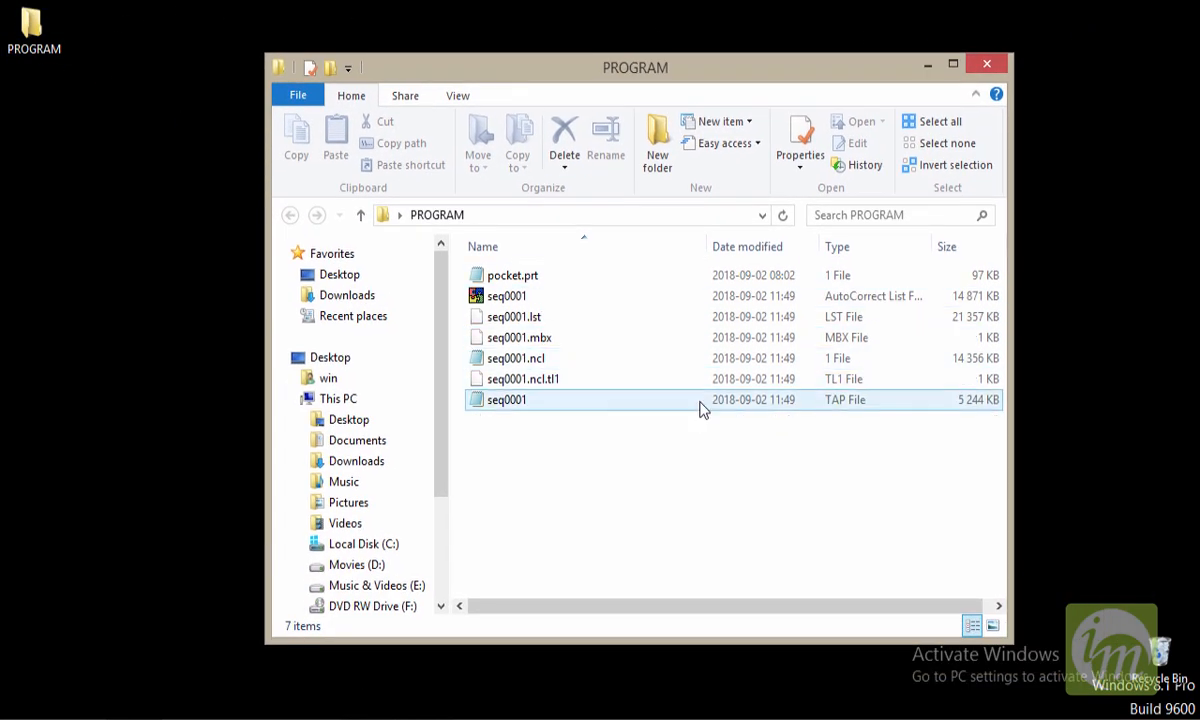
{"action": "double_click", "coordinate": [880, 64]}
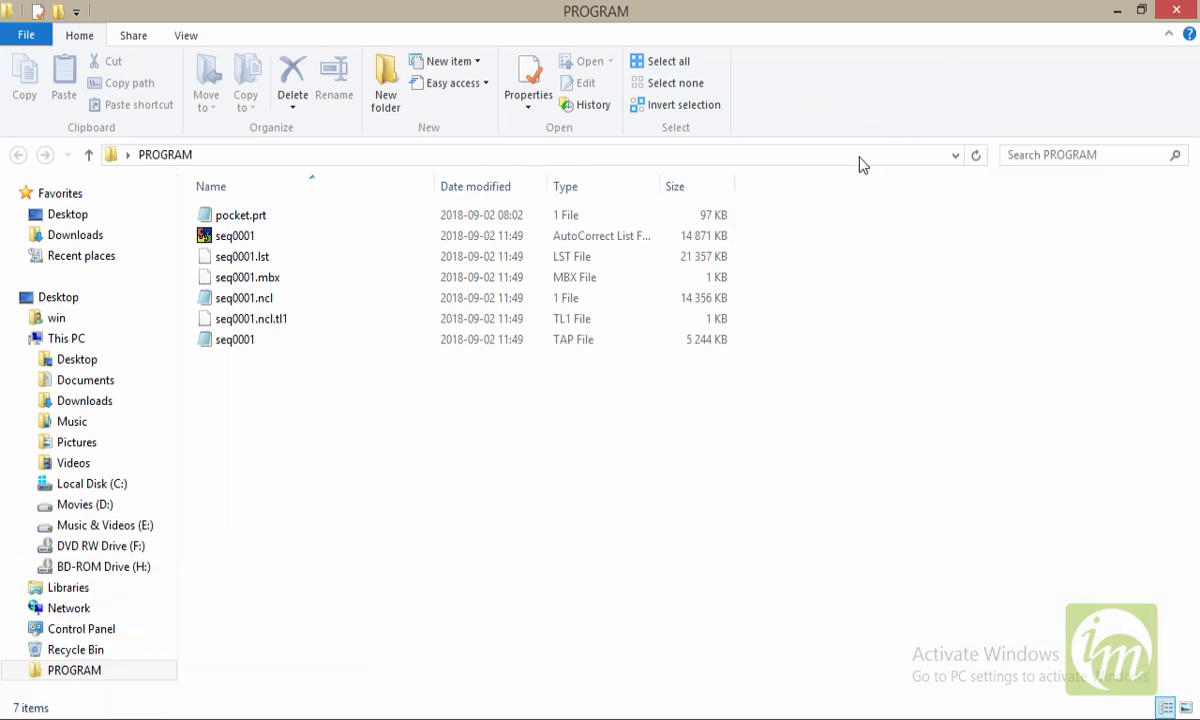
Step: Open the seq0001 TAP file in Notepad, review the generated NC code throughout, and close it
{"action": "left_click", "coordinate": [688, 343]}
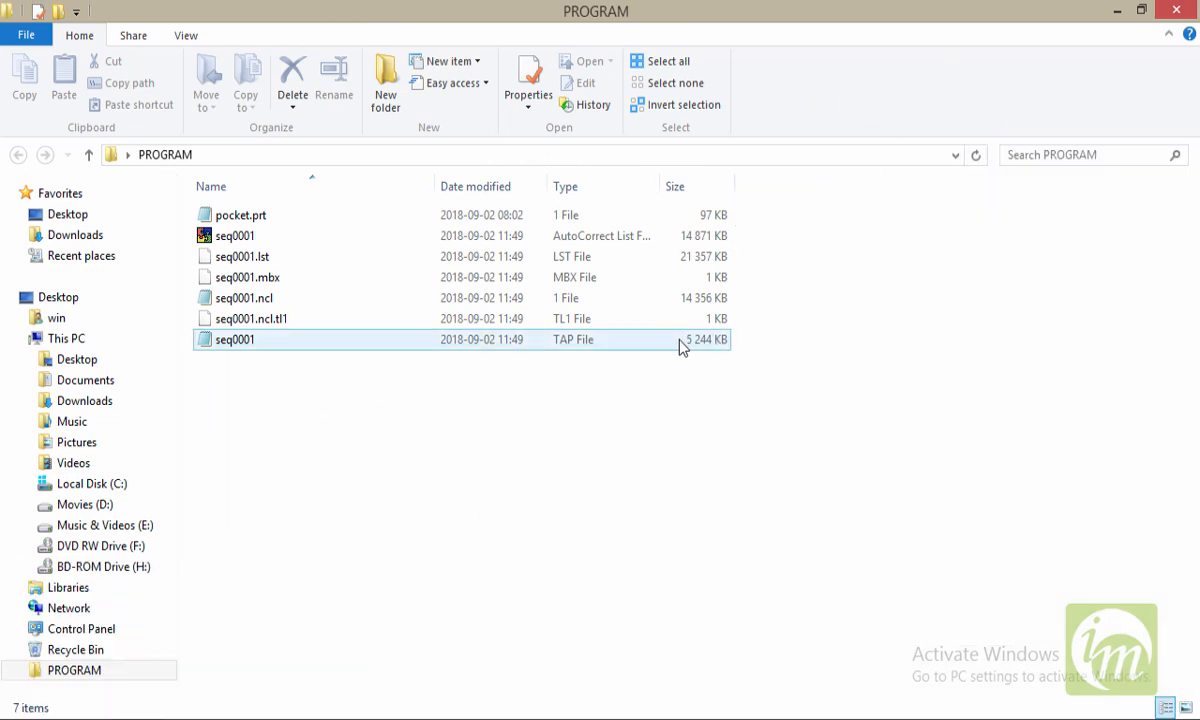
{"action": "double_click", "coordinate": [677, 345]}
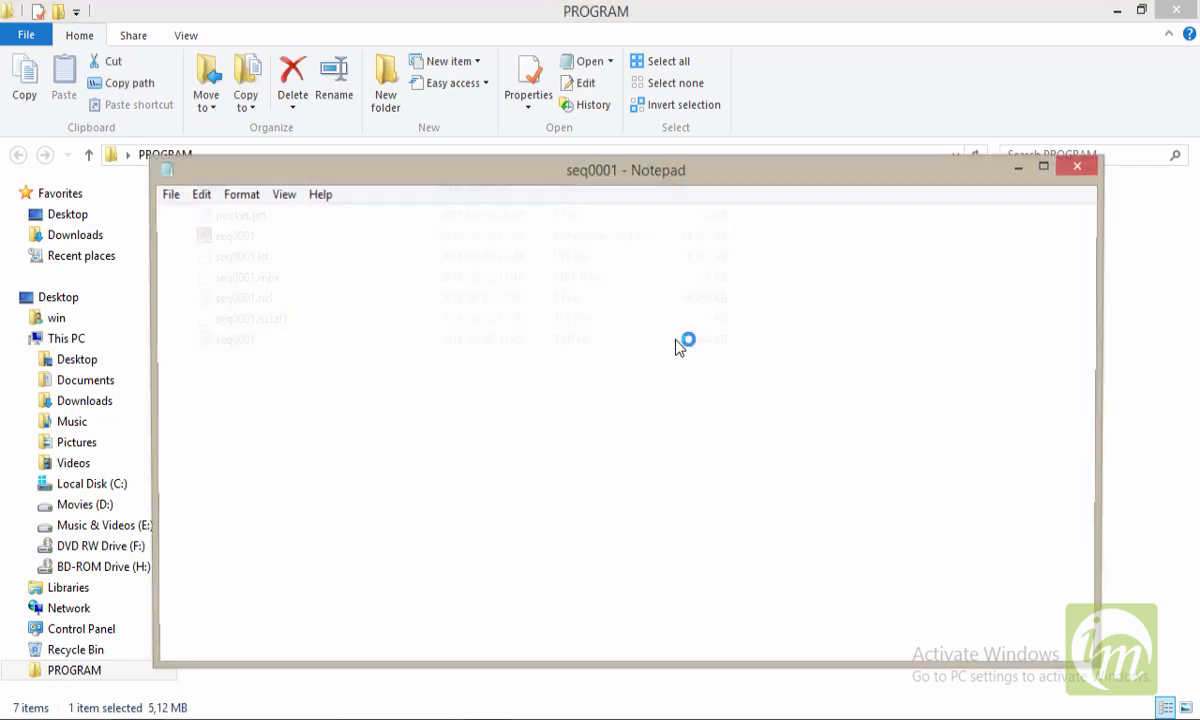
{"action": "left_click_drag", "start_coordinate": [1089, 234], "coordinate": [1092, 505]}
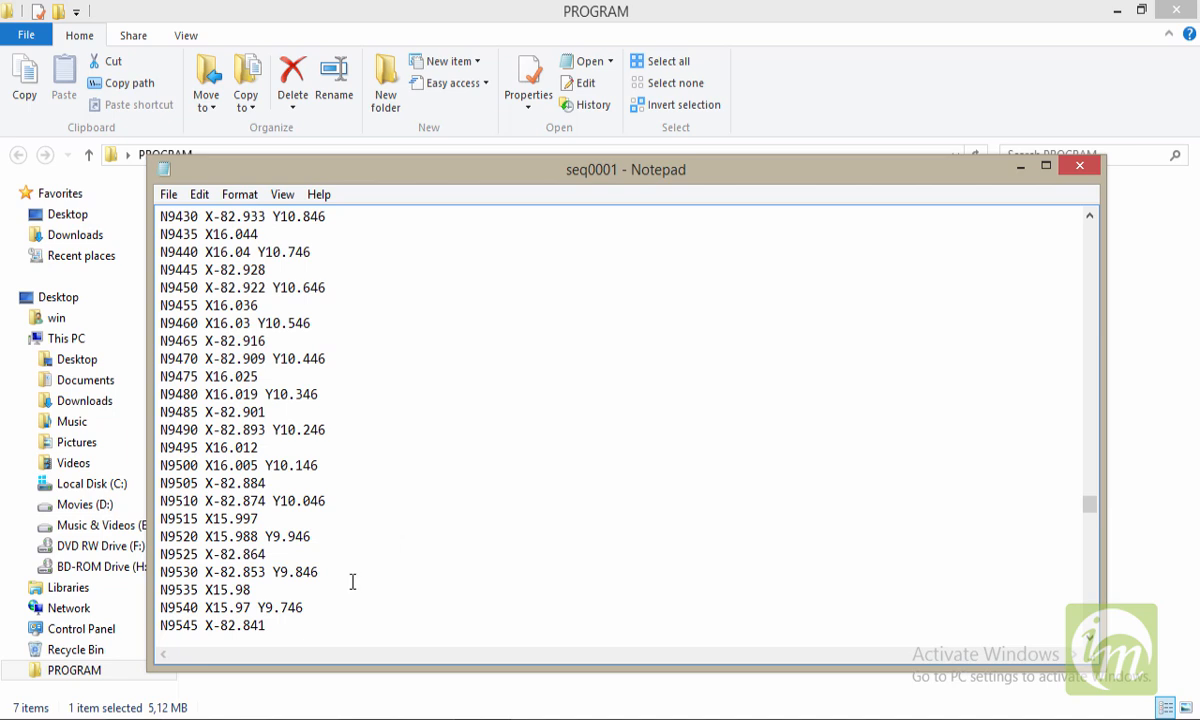
{"action": "left_click_drag", "start_coordinate": [162, 536], "coordinate": [304, 607]}
{"action": "left_click_drag", "start_coordinate": [269, 472], "coordinate": [201, 217]}
{"action": "left_click_drag", "start_coordinate": [1088, 507], "coordinate": [1075, 228]}
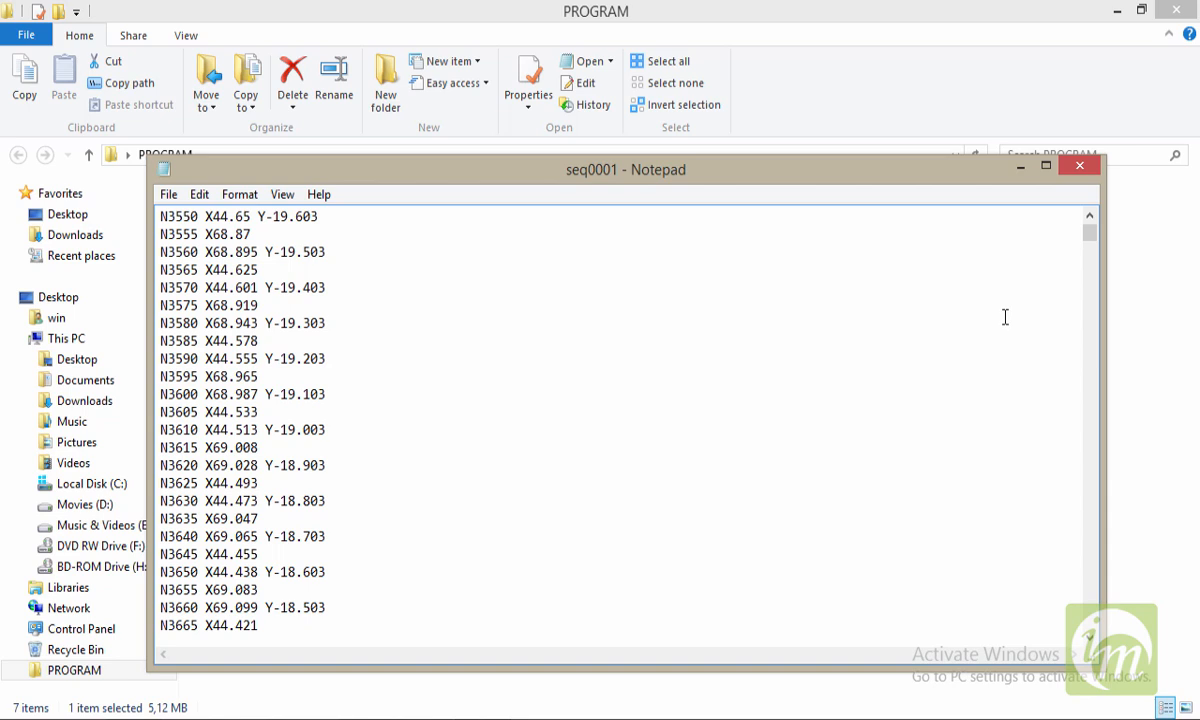
{"action": "left_click", "coordinate": [1079, 166]}
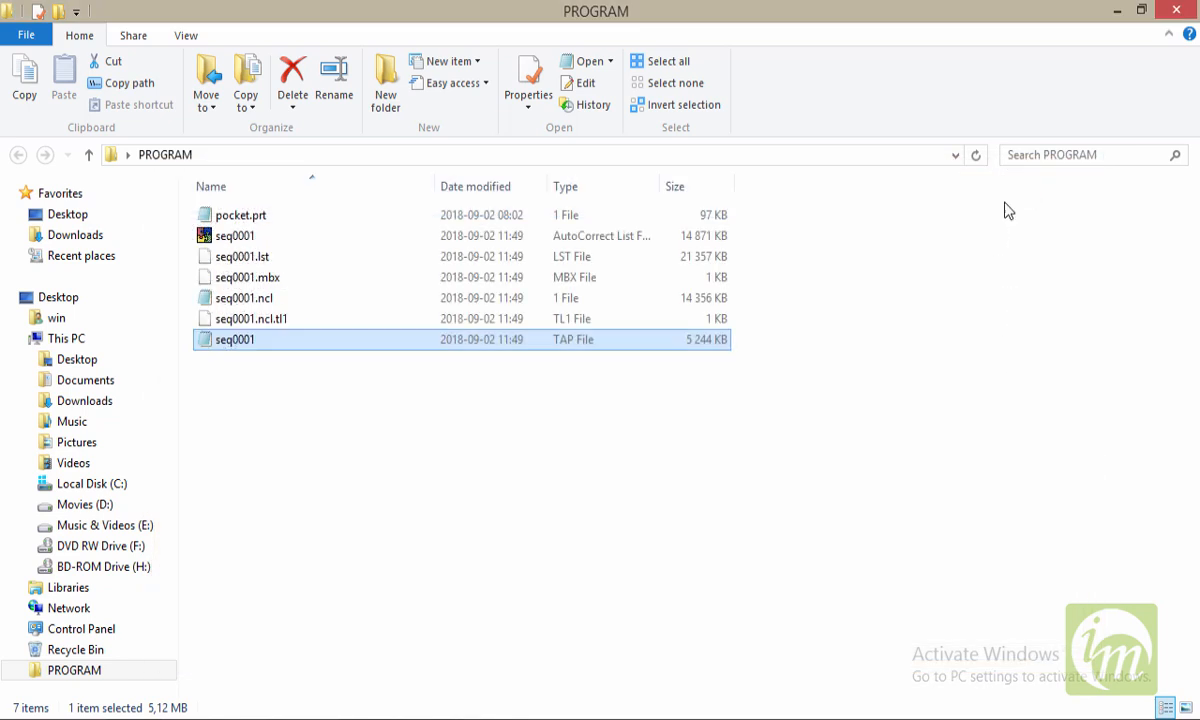